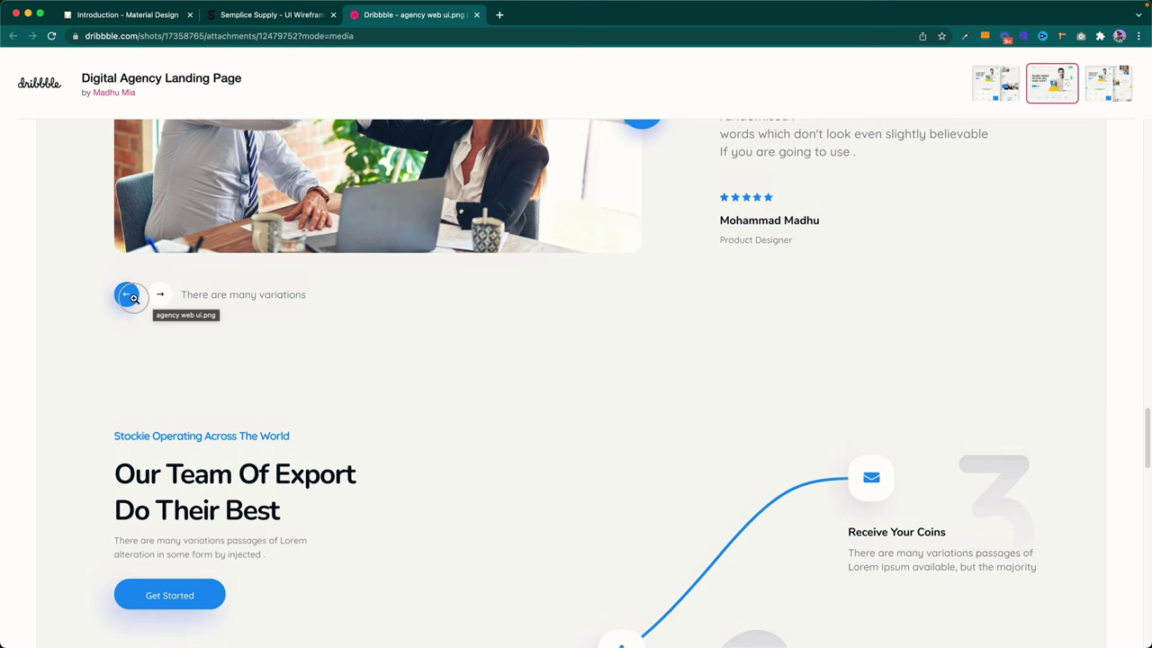
Examine the soft shadows around the buttons and icon tiles in the Dribbble Digital Agency Landing Page design.
scroll(291, 373, down, 5)
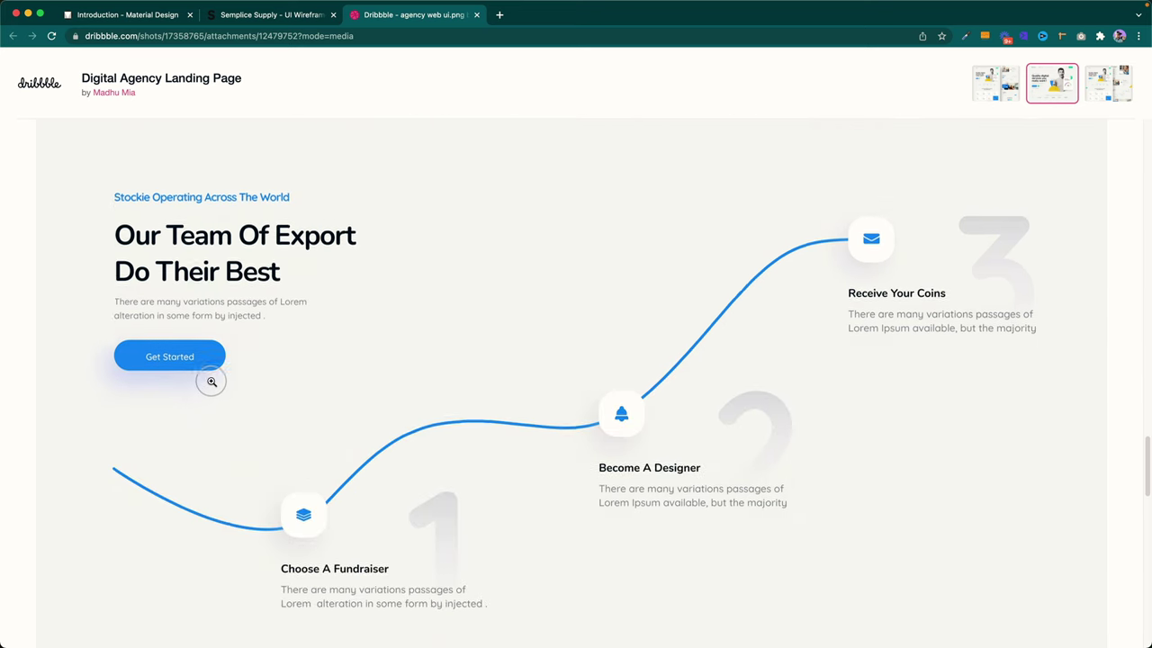
scroll(211, 382, down, 1)
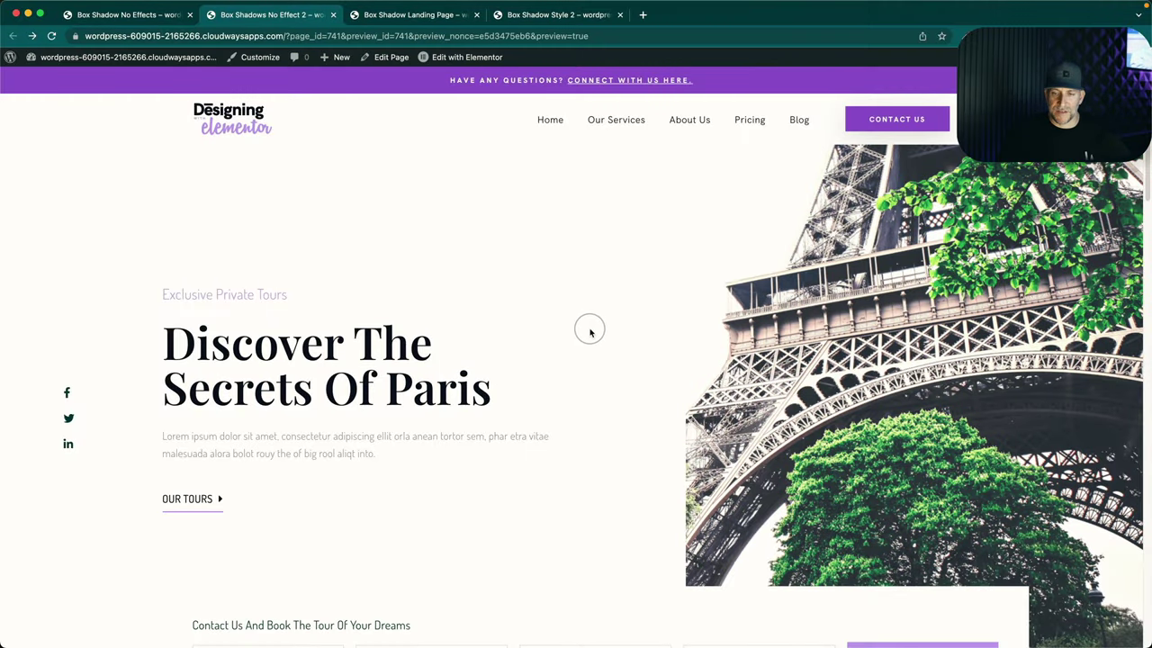
Review the Box Shadows No Effect 2 page's sections to see how the layout looks without box shadows.
scroll(585, 338, down, 10)
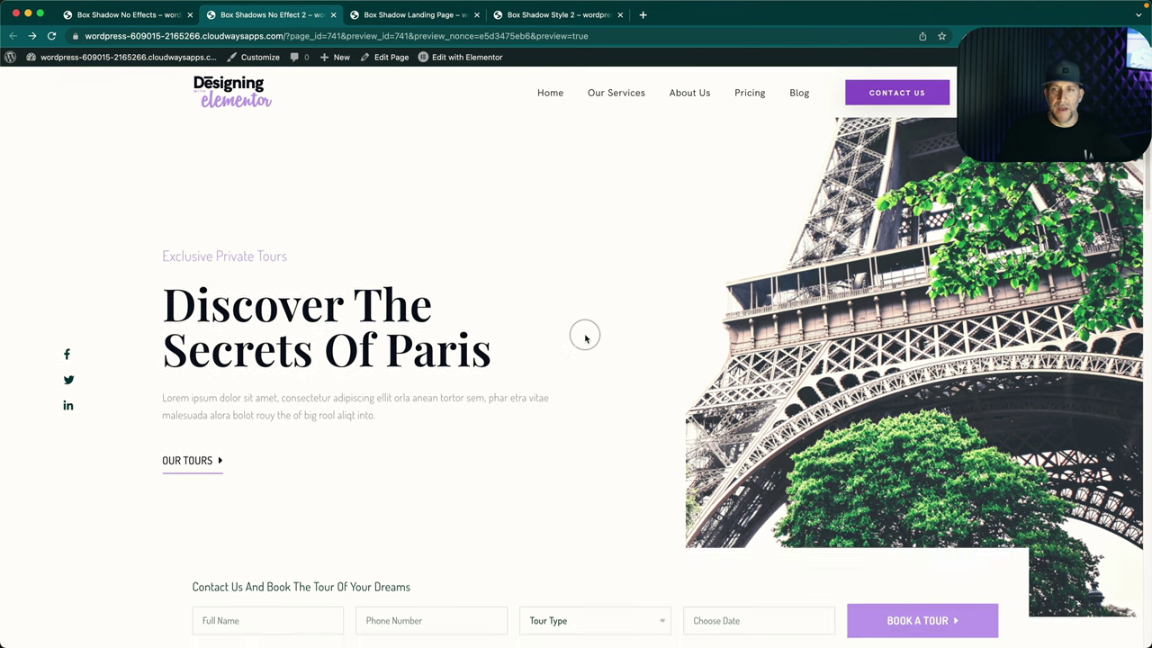
scroll(585, 337, down, 5)
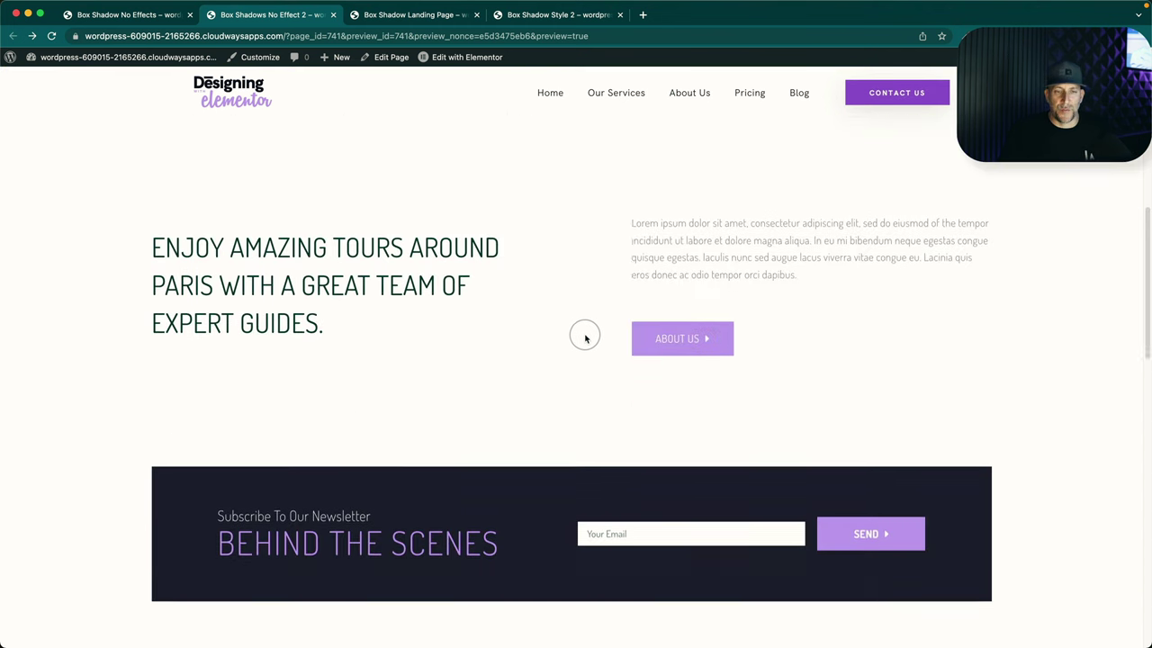
scroll(584, 337, down, 6)
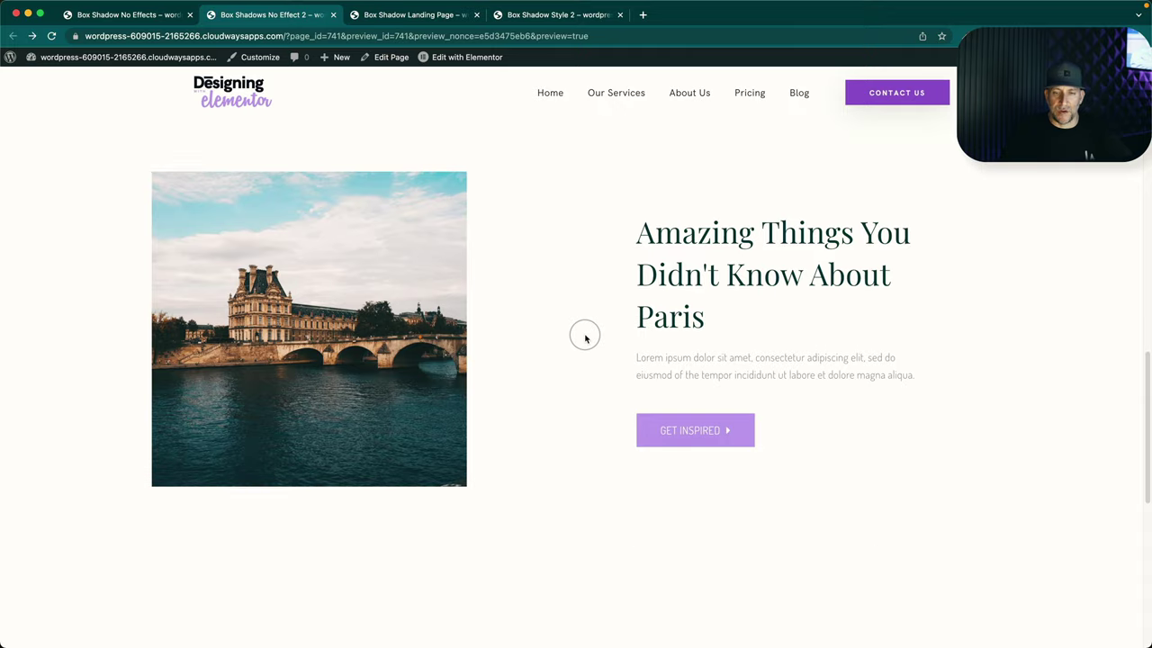
scroll(585, 337, down, 2)
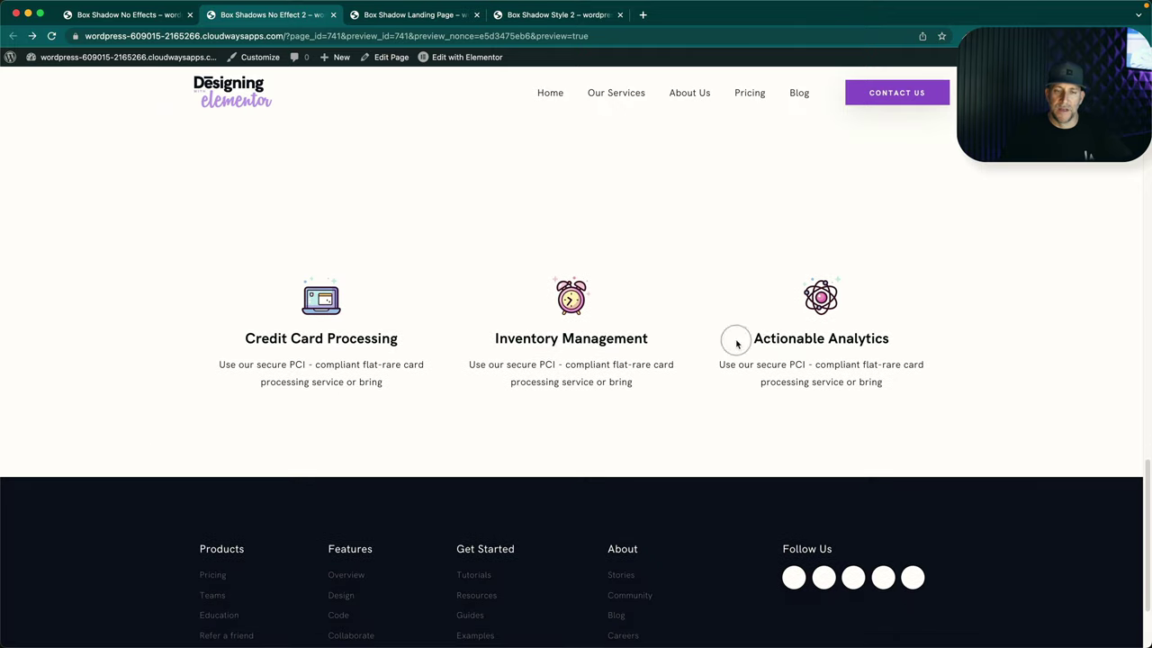
scroll(719, 372, up, 3)
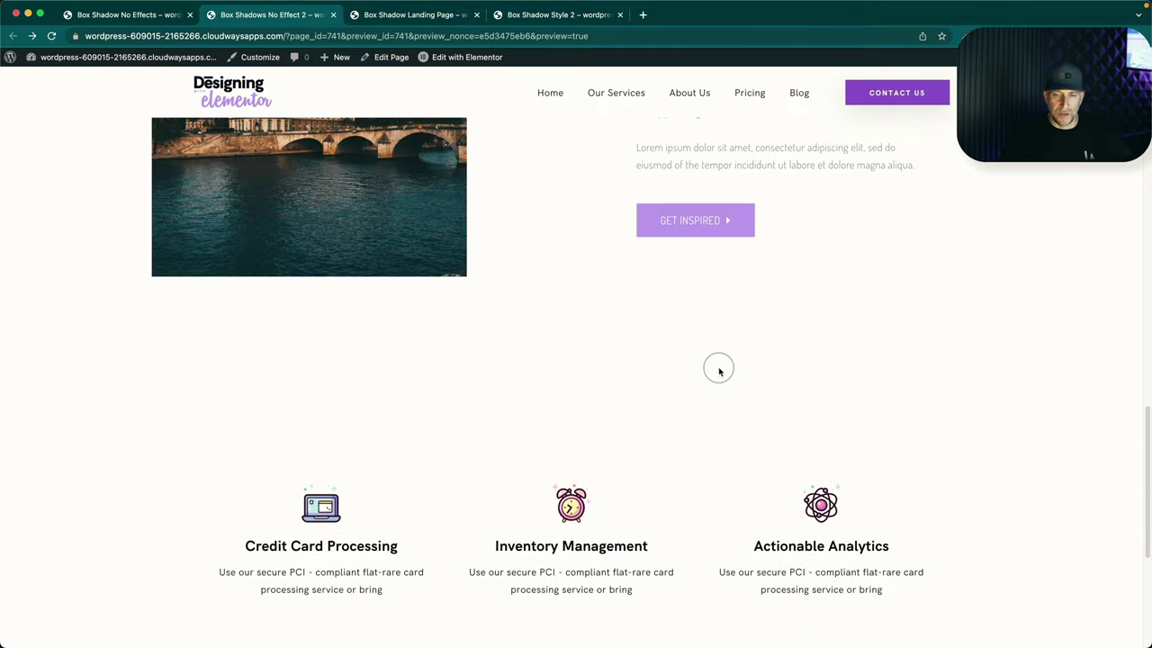
scroll(719, 372, up, 3)
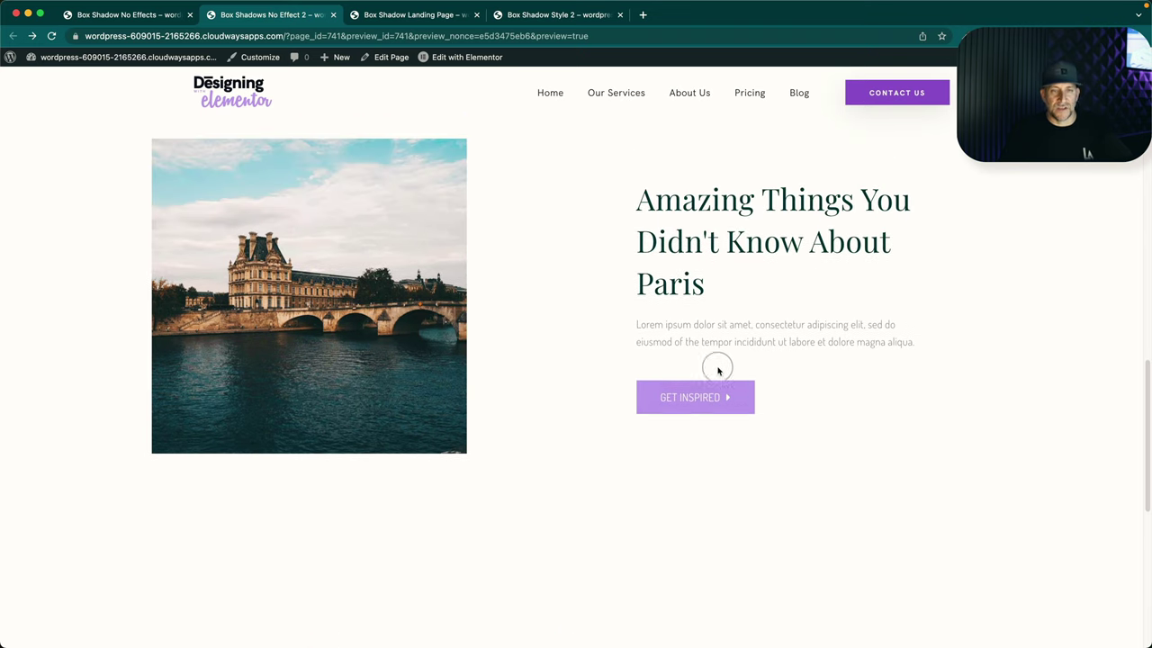
scroll(718, 369, up, 3)
Switch to the Box Shadow Landing Page and examine the shadows on its header, booking form, buttons, image and feature cards.
click(414, 16)
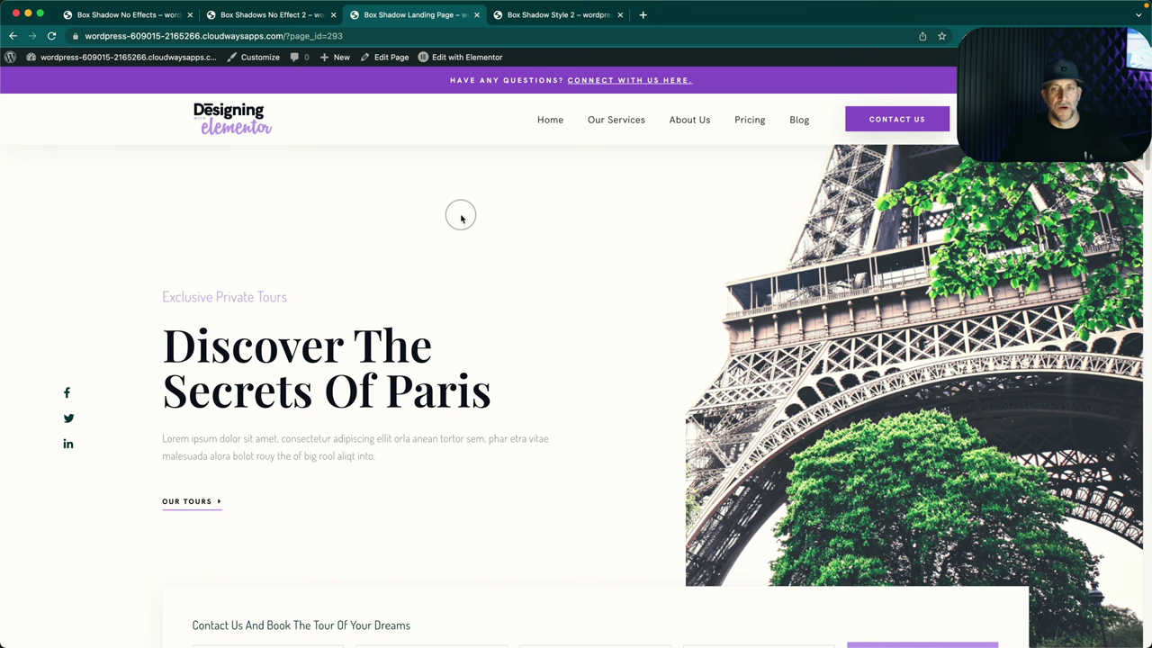
scroll(461, 217, down, 5)
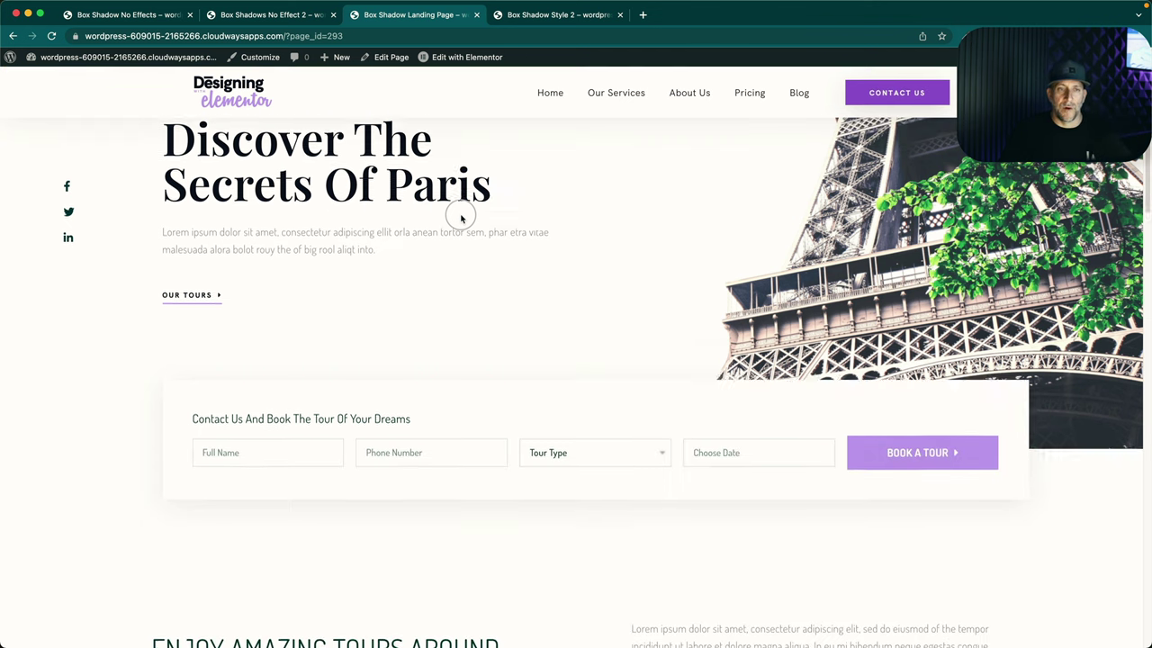
scroll(615, 224, down, 1)
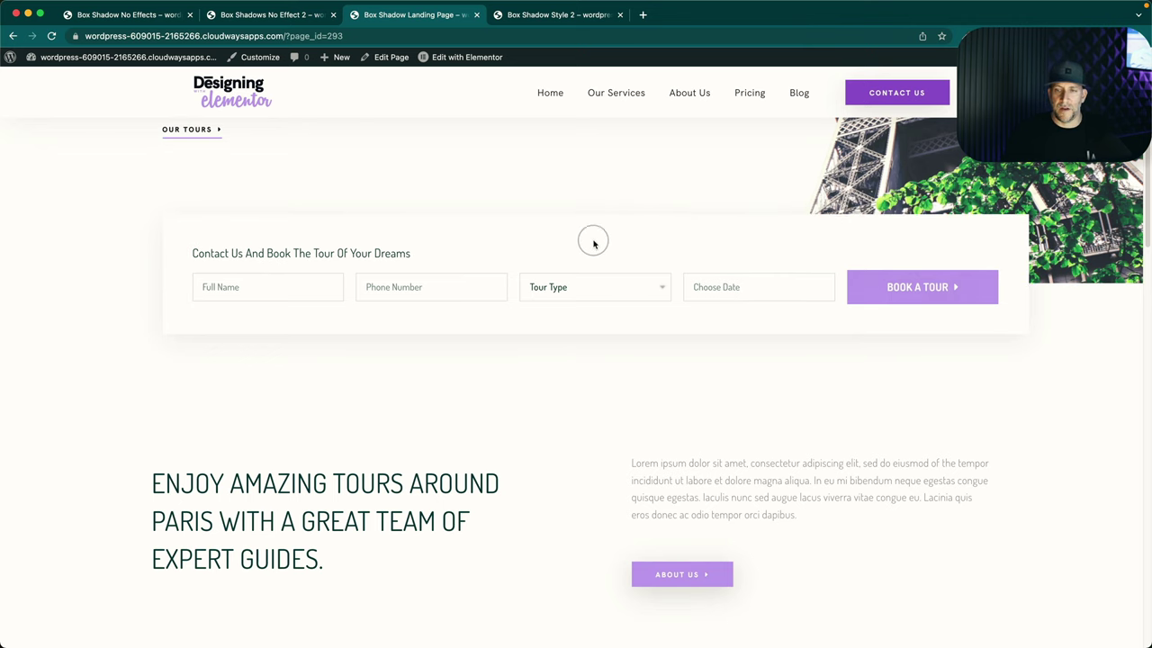
scroll(540, 308, down, 3)
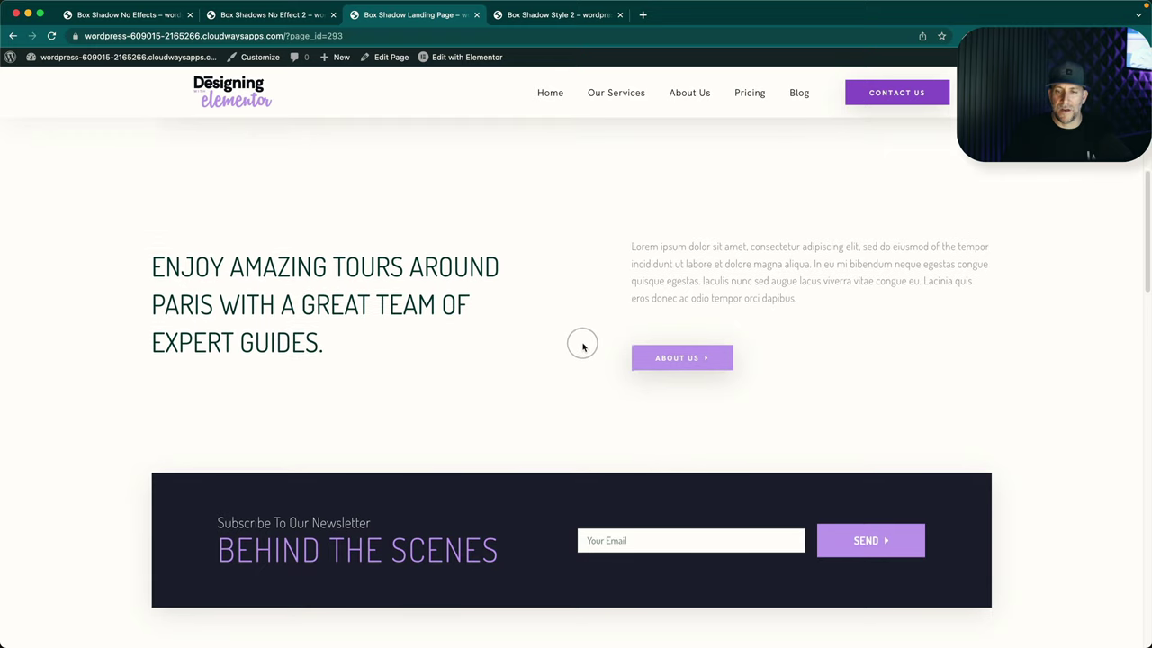
scroll(630, 360, down, 1)
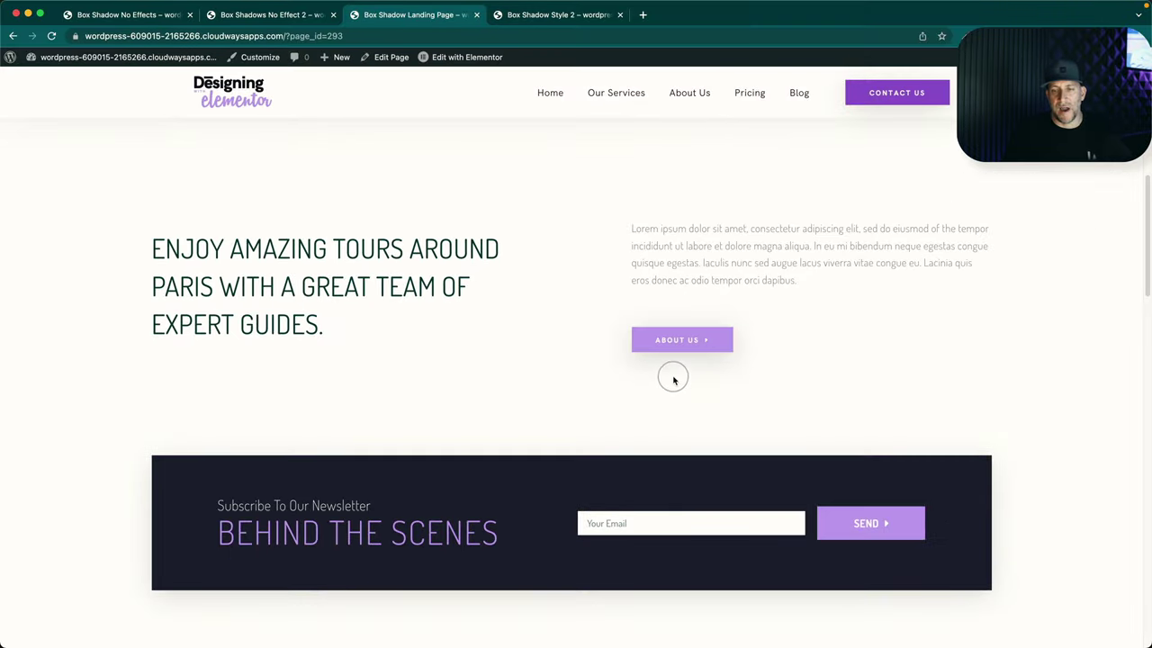
scroll(643, 380, down, 5)
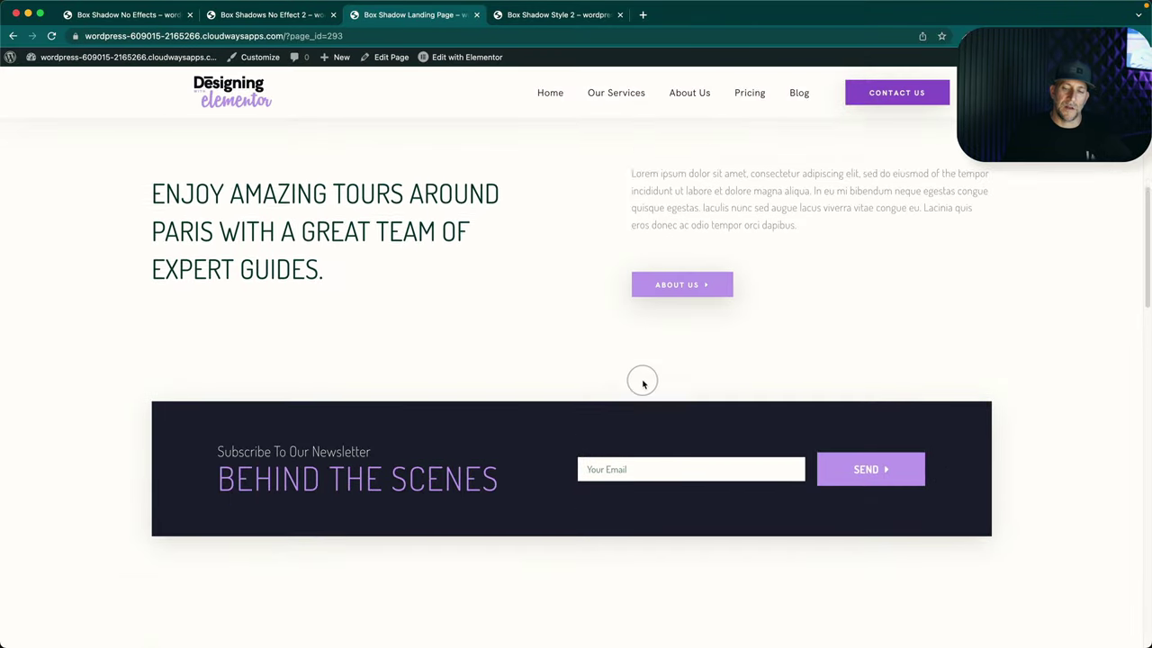
scroll(552, 385, down, 2)
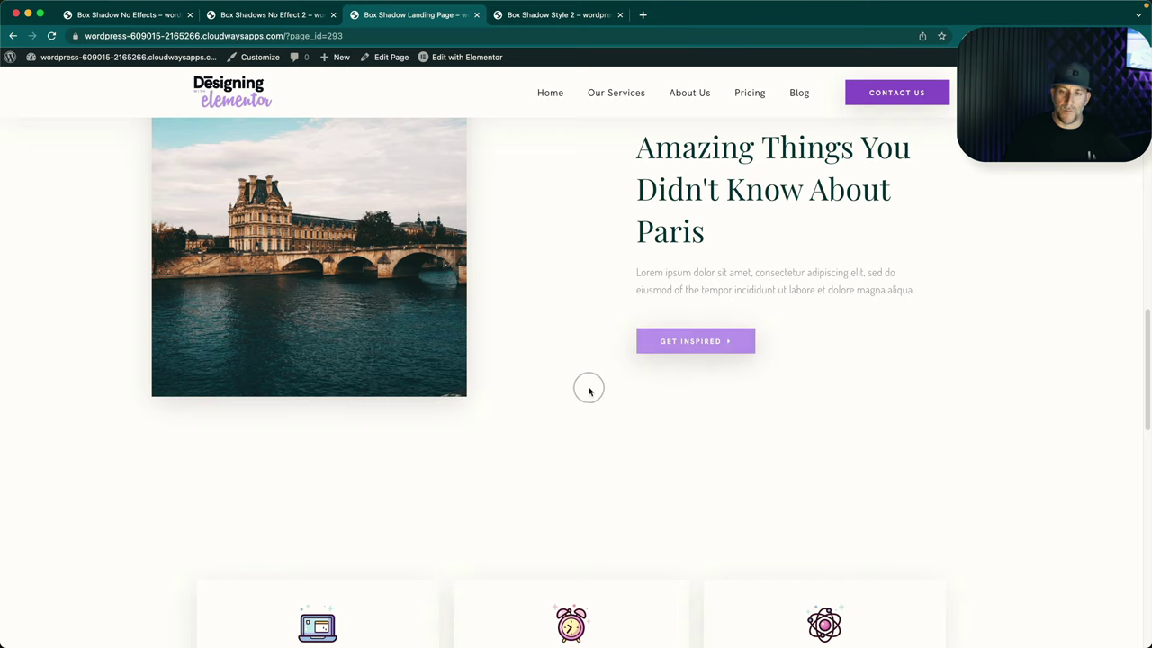
scroll(621, 383, down, 5)
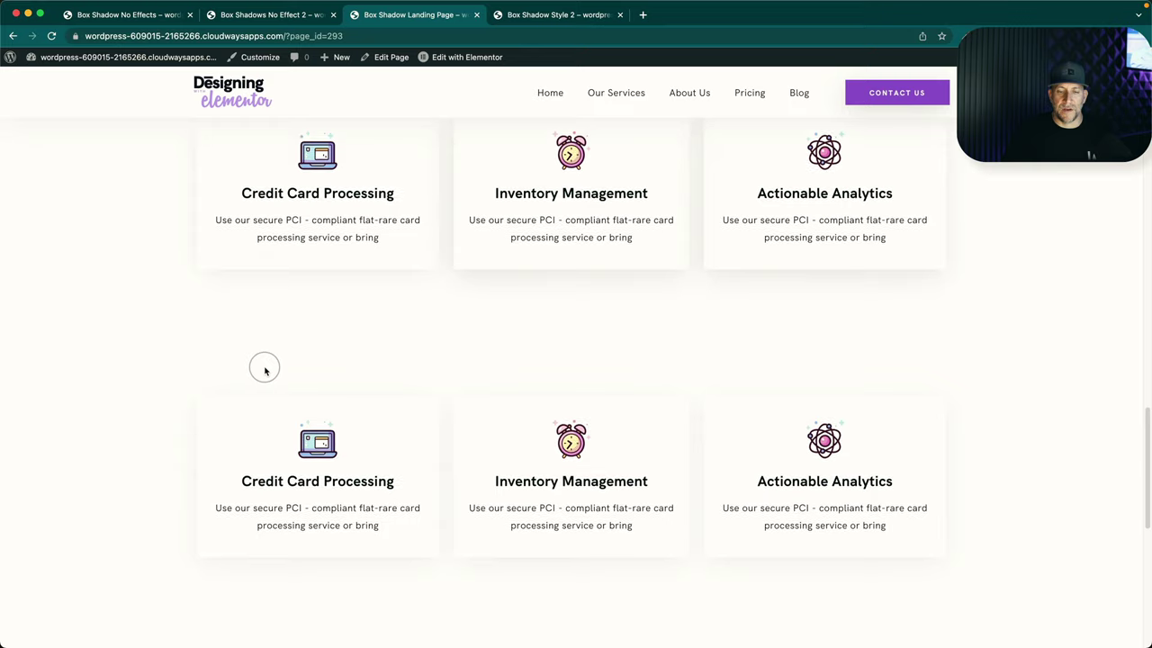
Return to the Box Shadows No Effect 2 page and open it in the Elementor editor.
key(ctrl+shift+Tab)
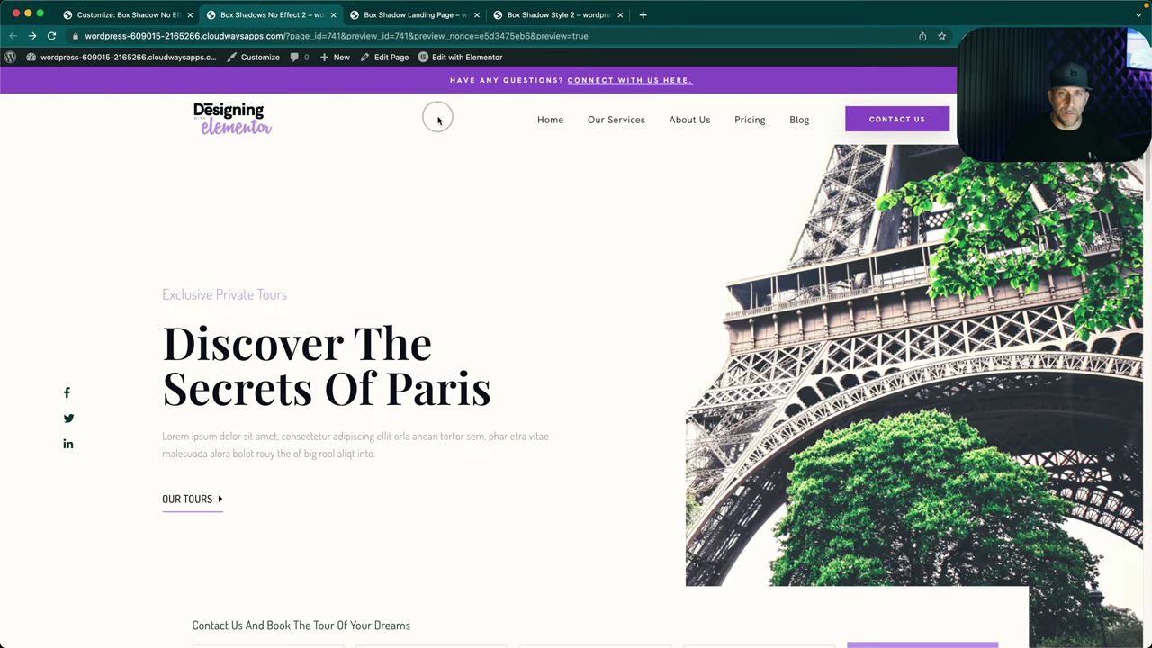
mouse_move(448, 59)
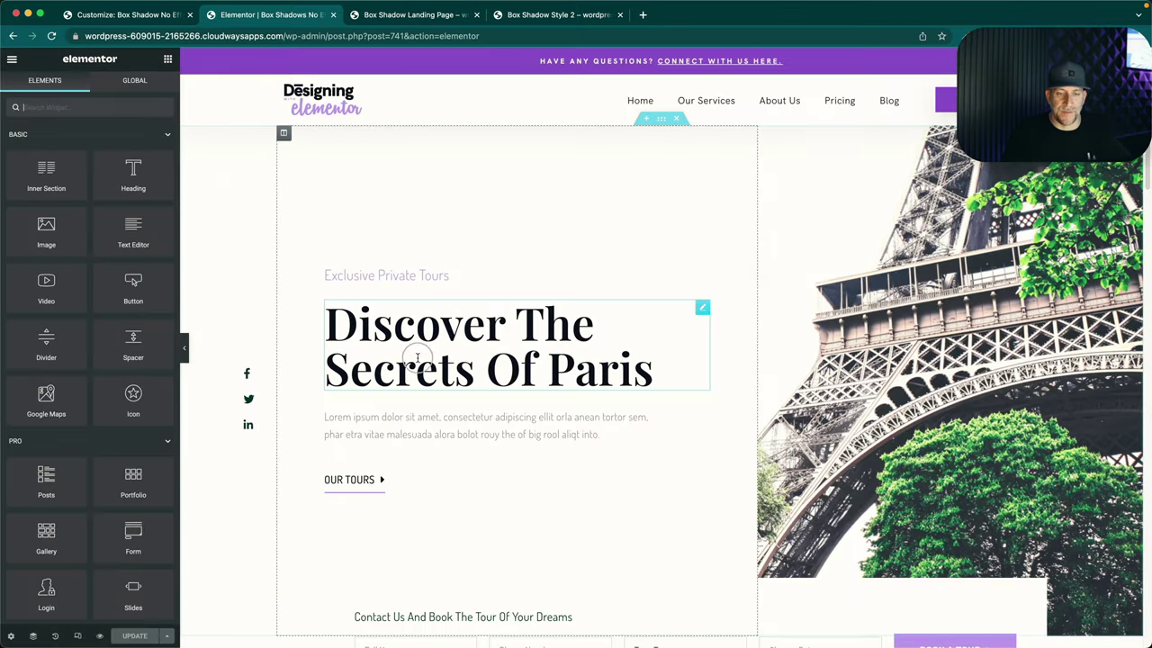
scroll(472, 342, down, 1)
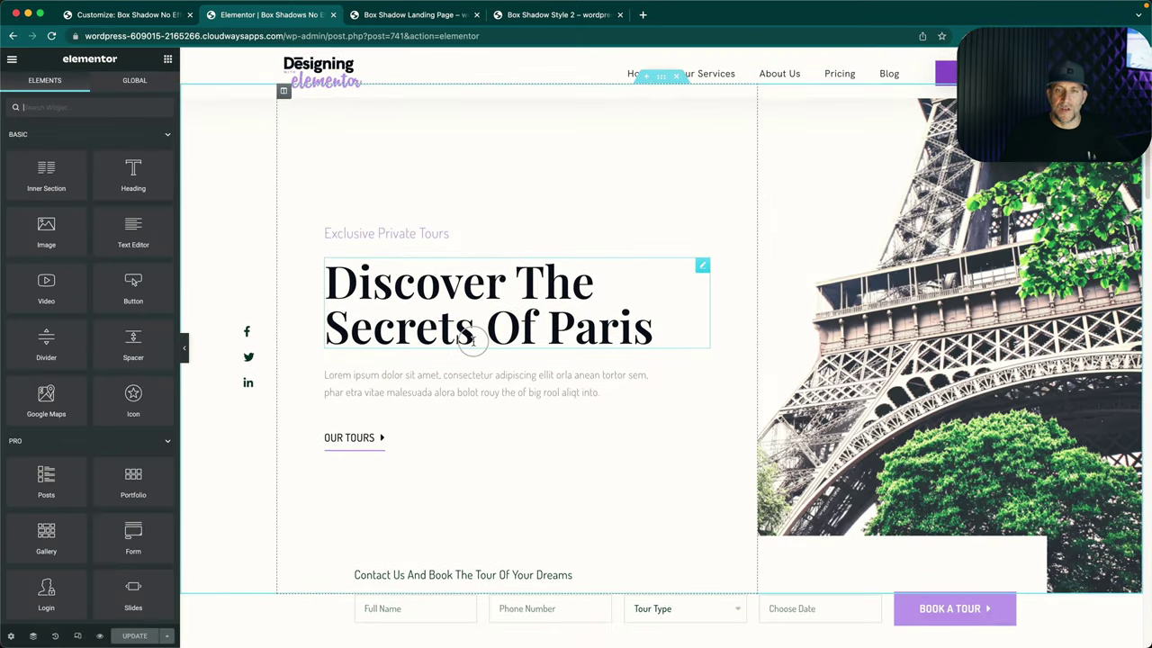
scroll(473, 342, down, 4)
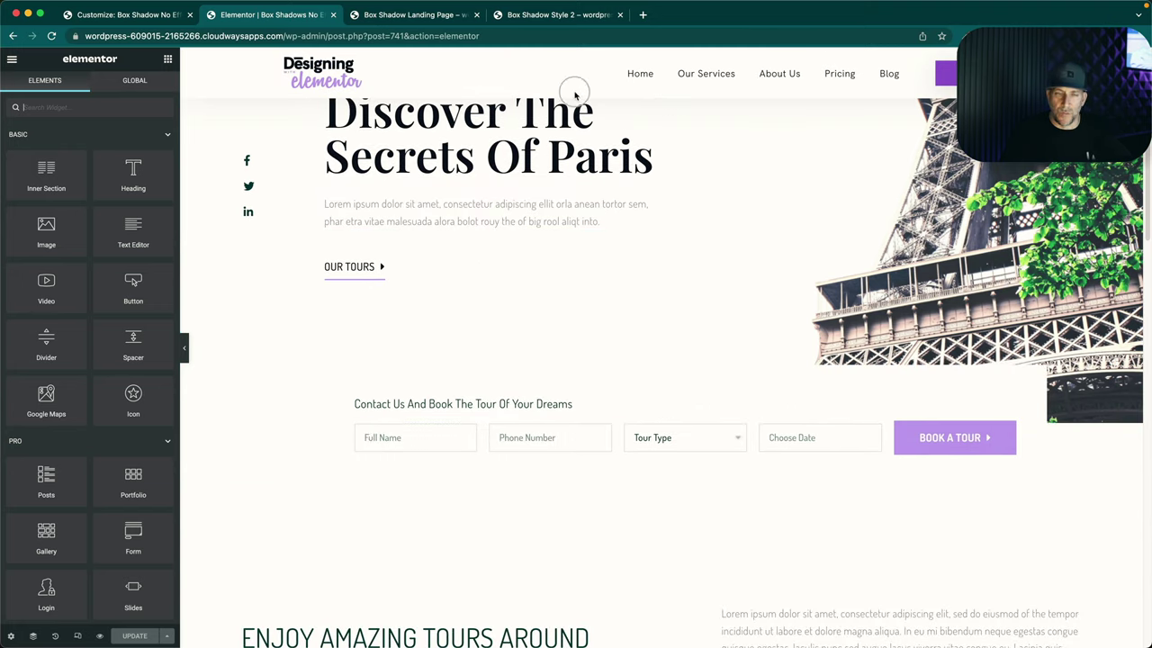
scroll(464, 180, down, 3)
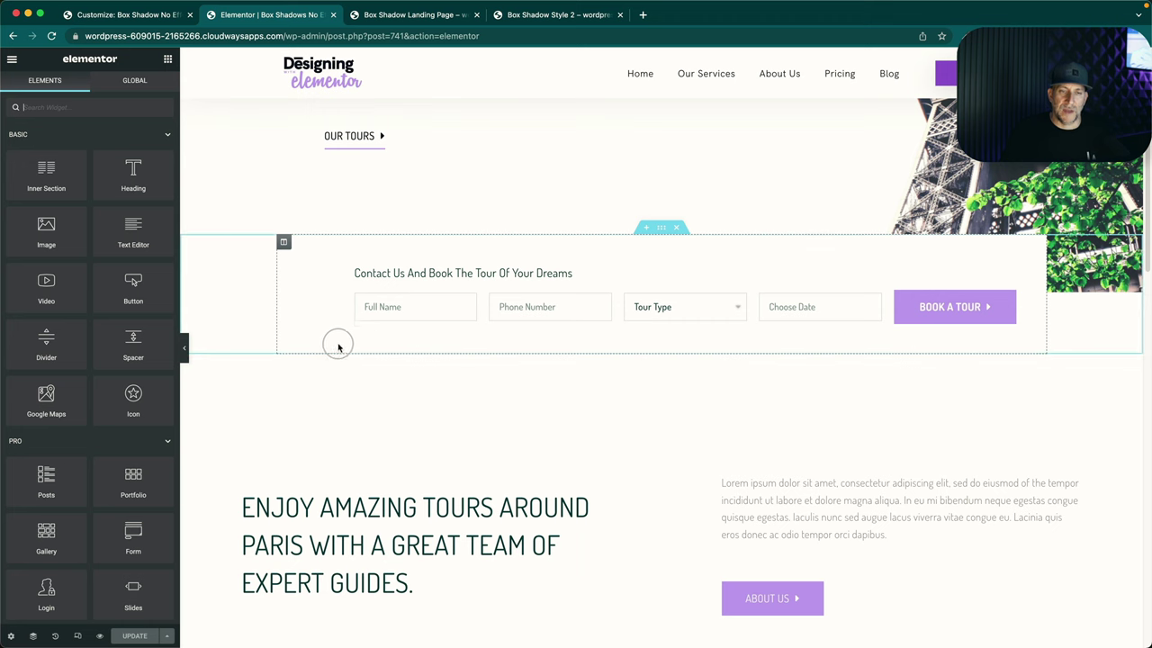
scroll(338, 347, up, 1)
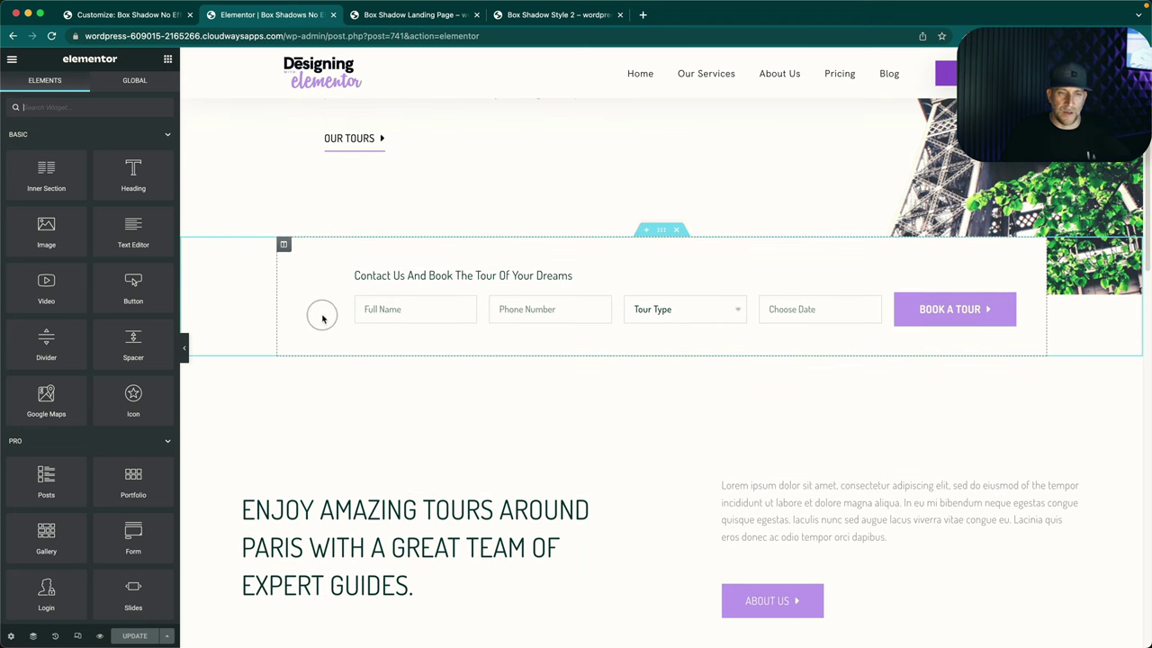
Open the box shadow settings within the border style options of the column containing the tour booking form.
click(283, 245)
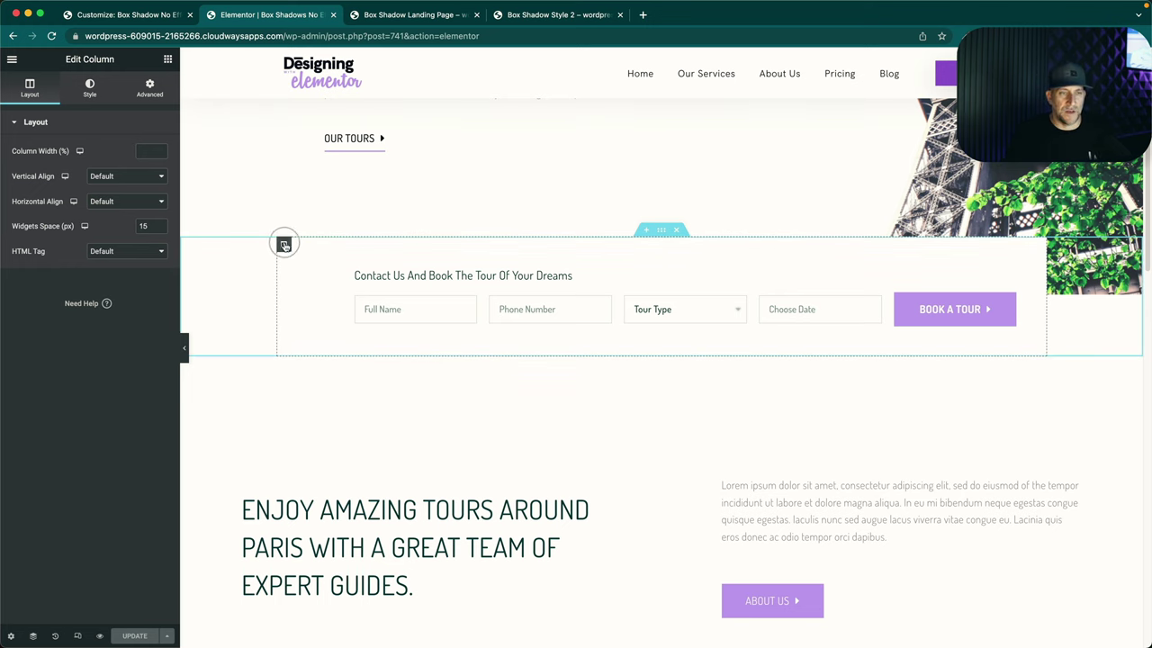
click(90, 86)
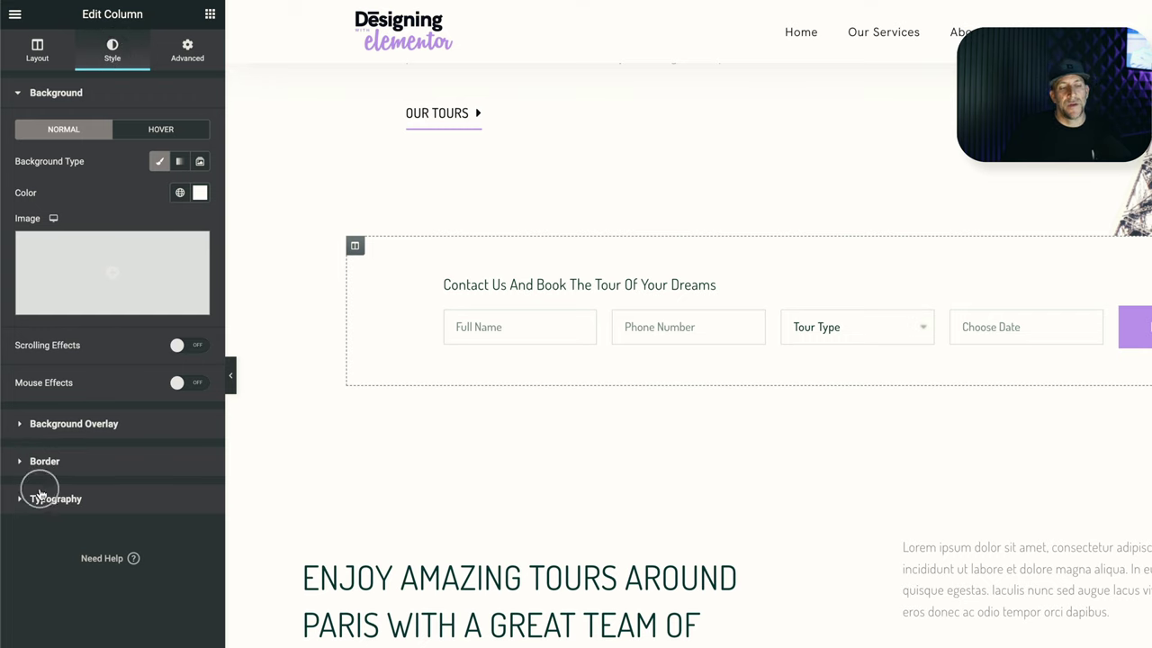
click(188, 48)
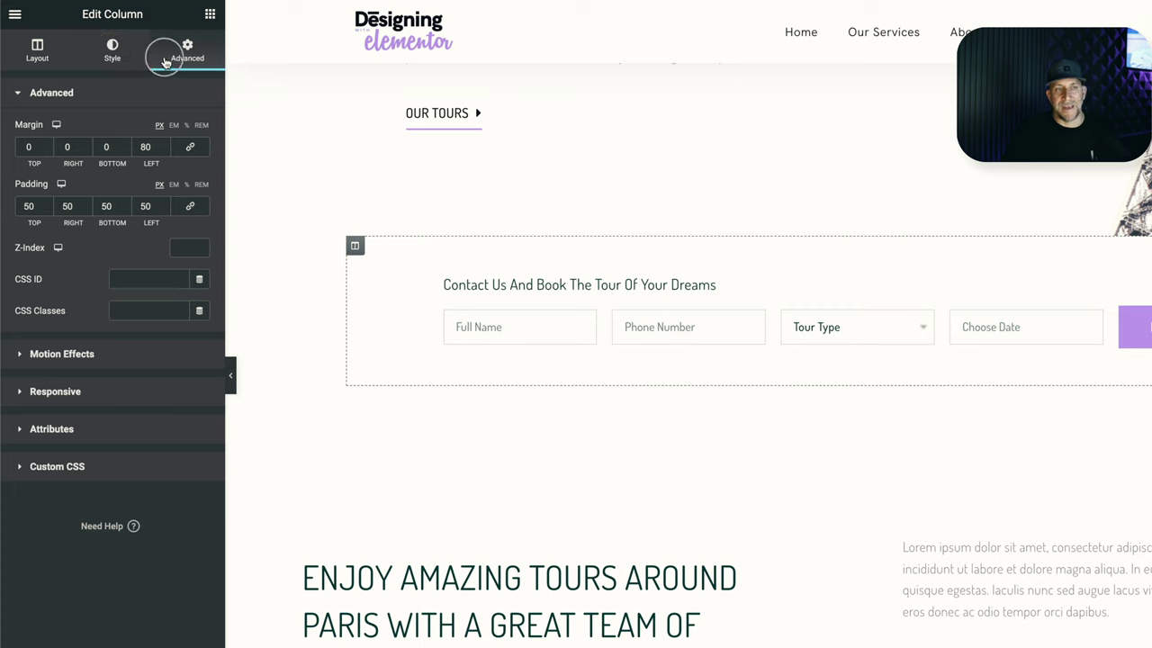
click(116, 59)
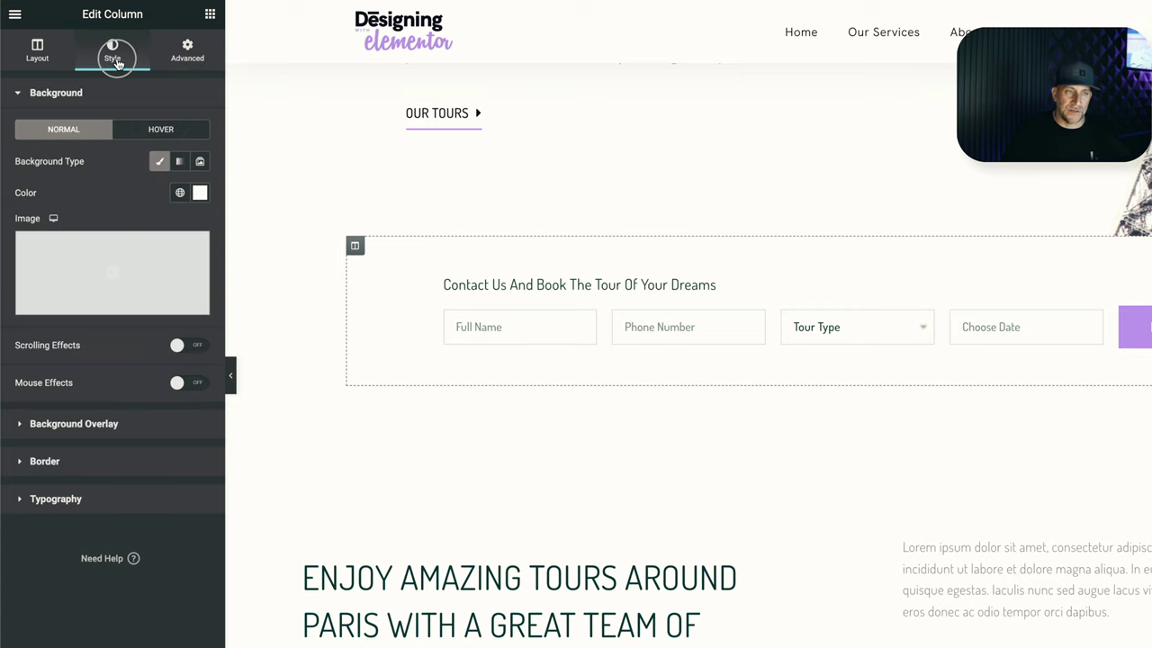
click(187, 52)
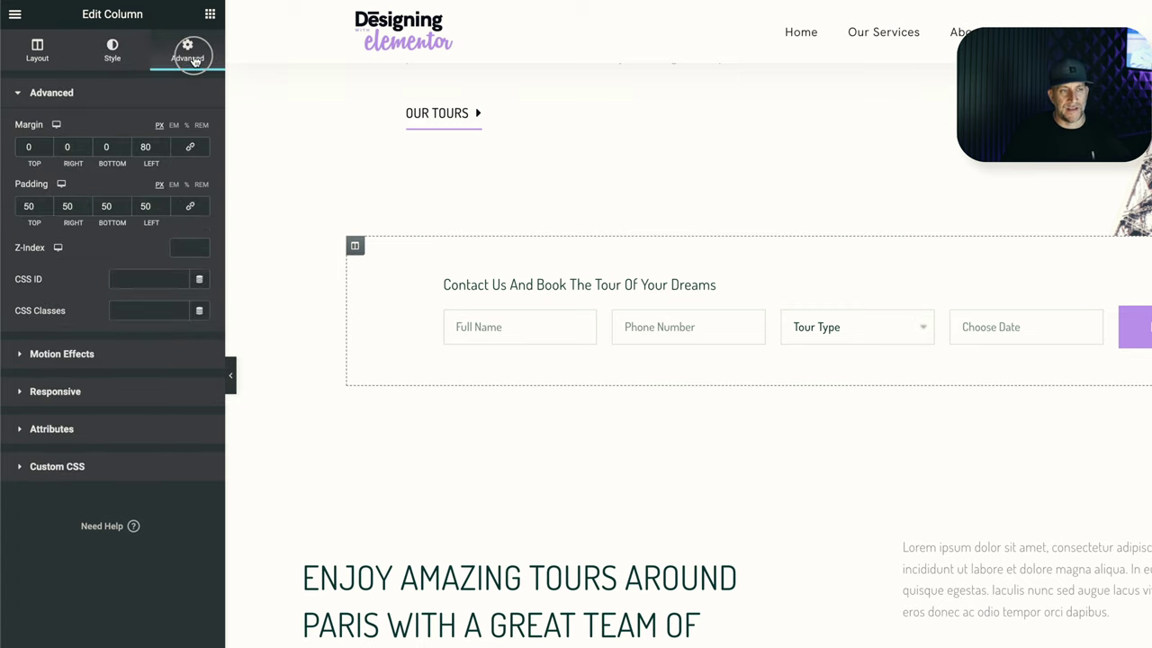
click(126, 59)
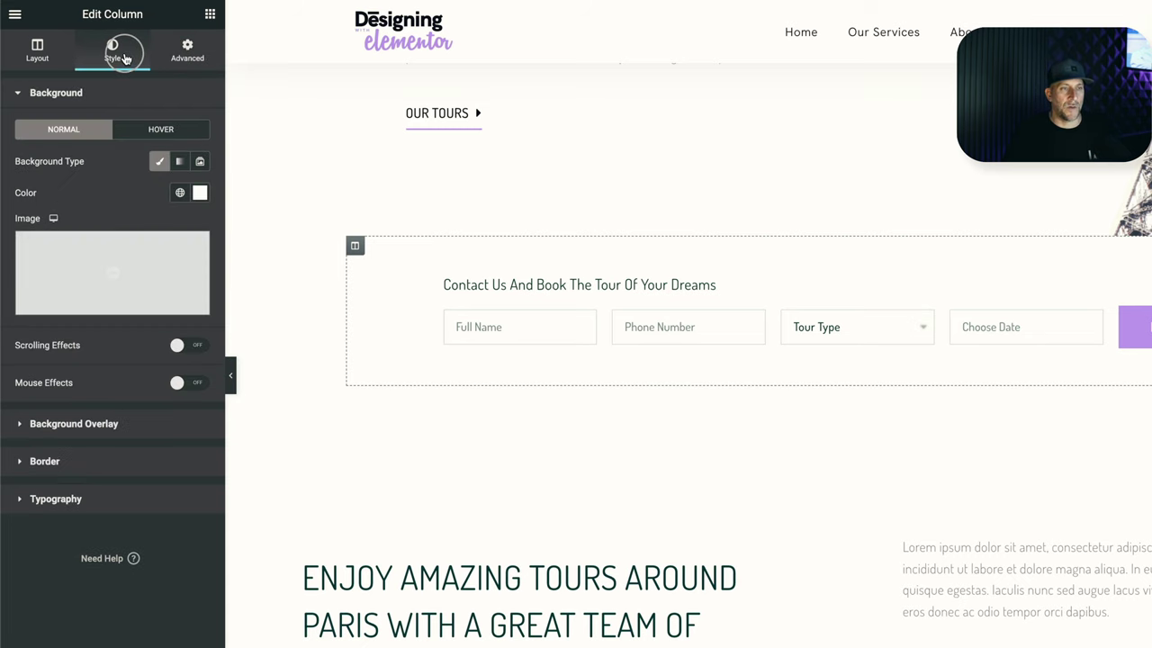
click(38, 462)
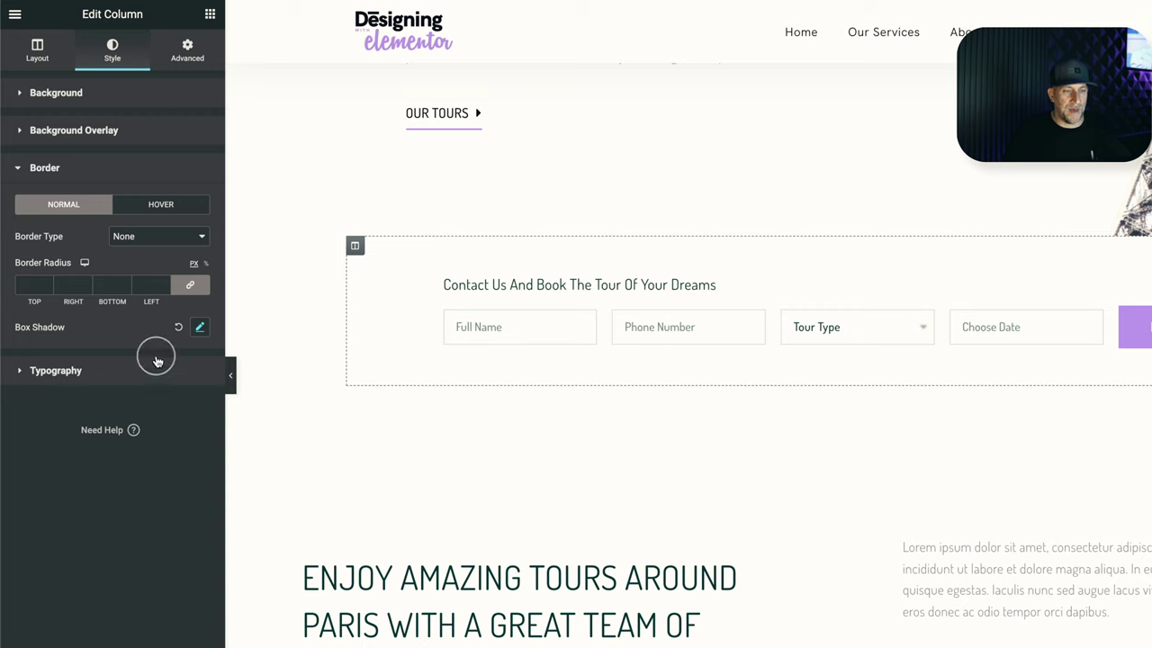
click(200, 328)
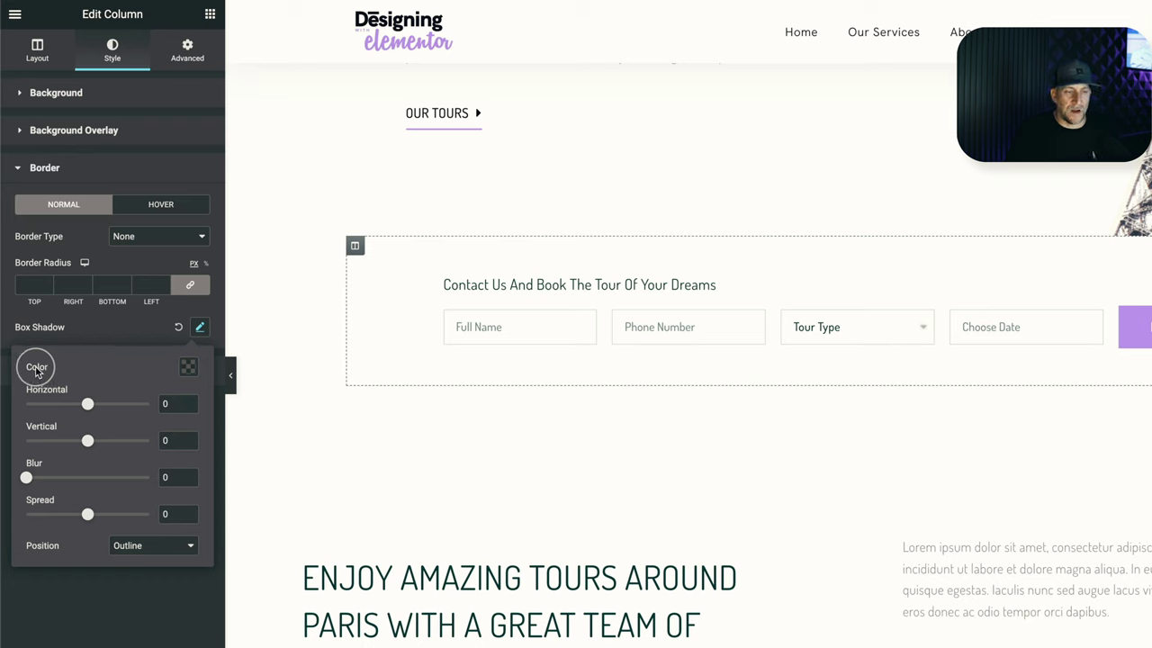
Set the booking form column's box shadow color to fully opaque black, rgba(0, 0, 0, 1).
click(188, 368)
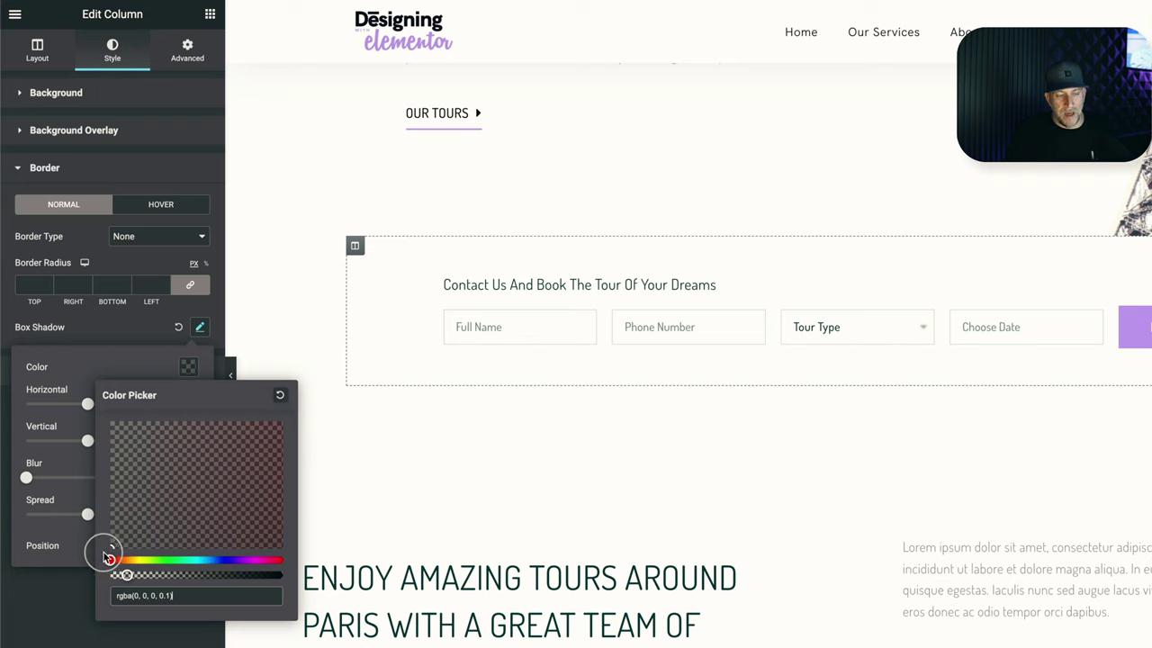
drag(108, 549, 140, 595)
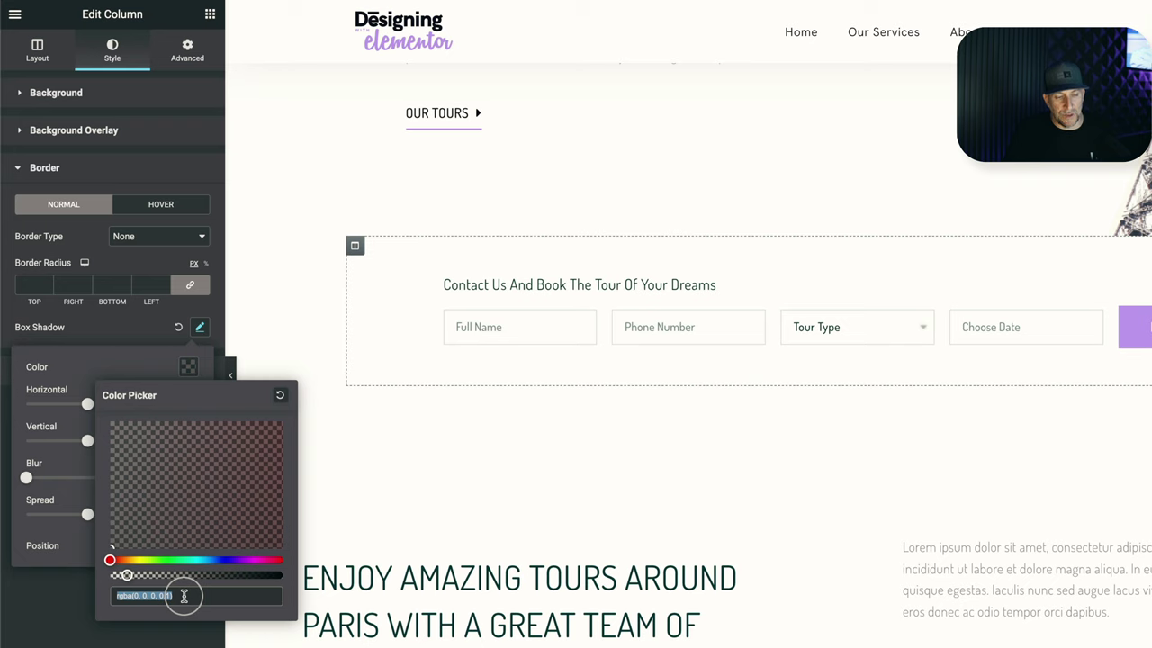
click(167, 596)
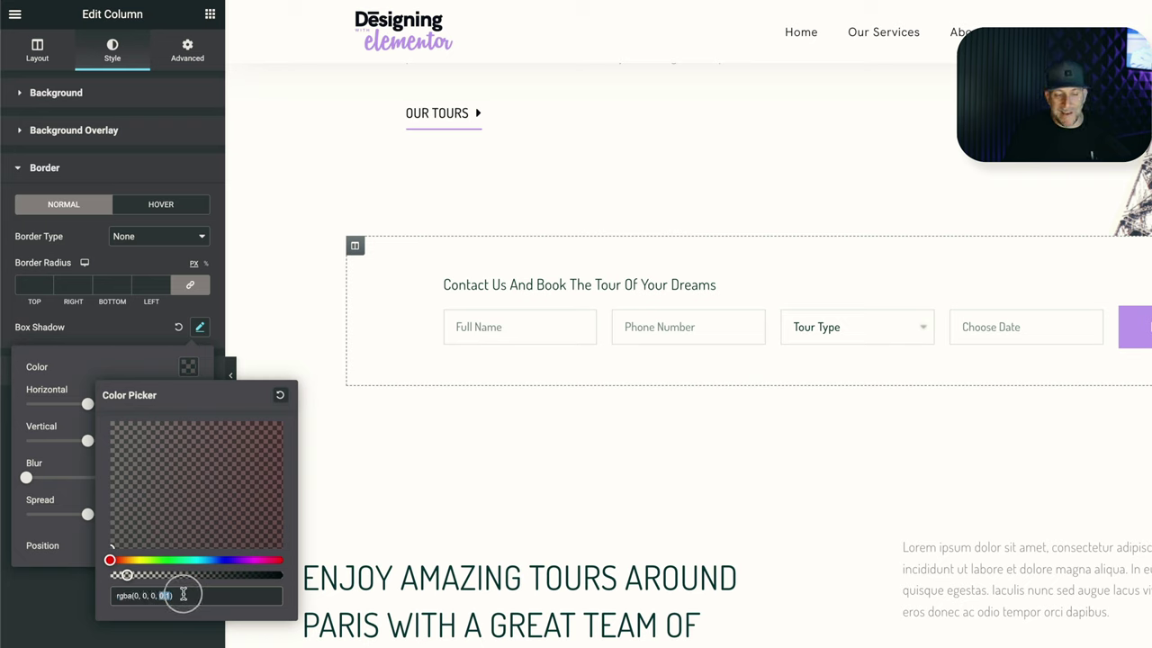
click(190, 595)
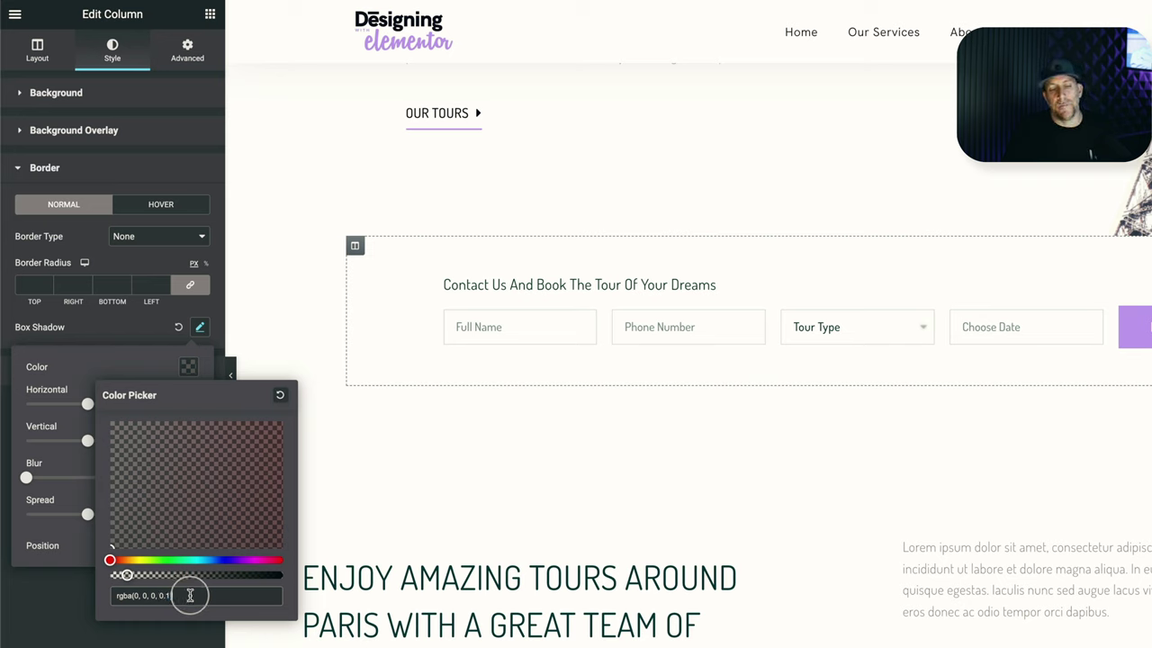
drag(127, 574, 286, 576)
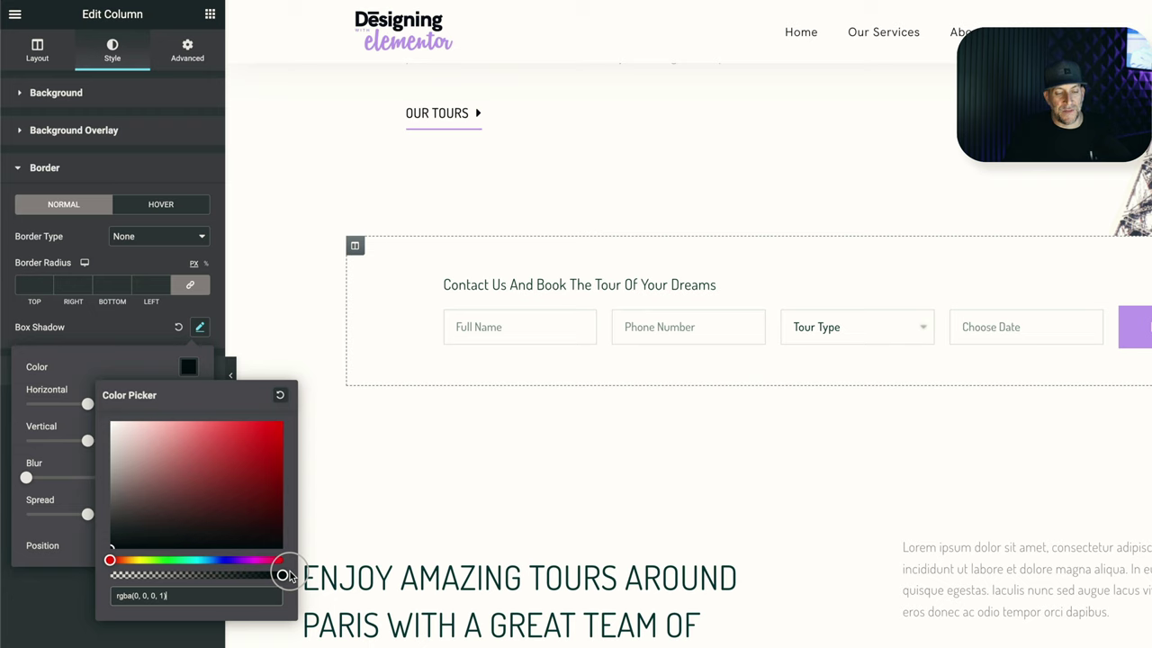
Reduce the opacity of the booking form column's box shadow color to rgba(0, 0, 0, 0.15).
drag(288, 576, 142, 572)
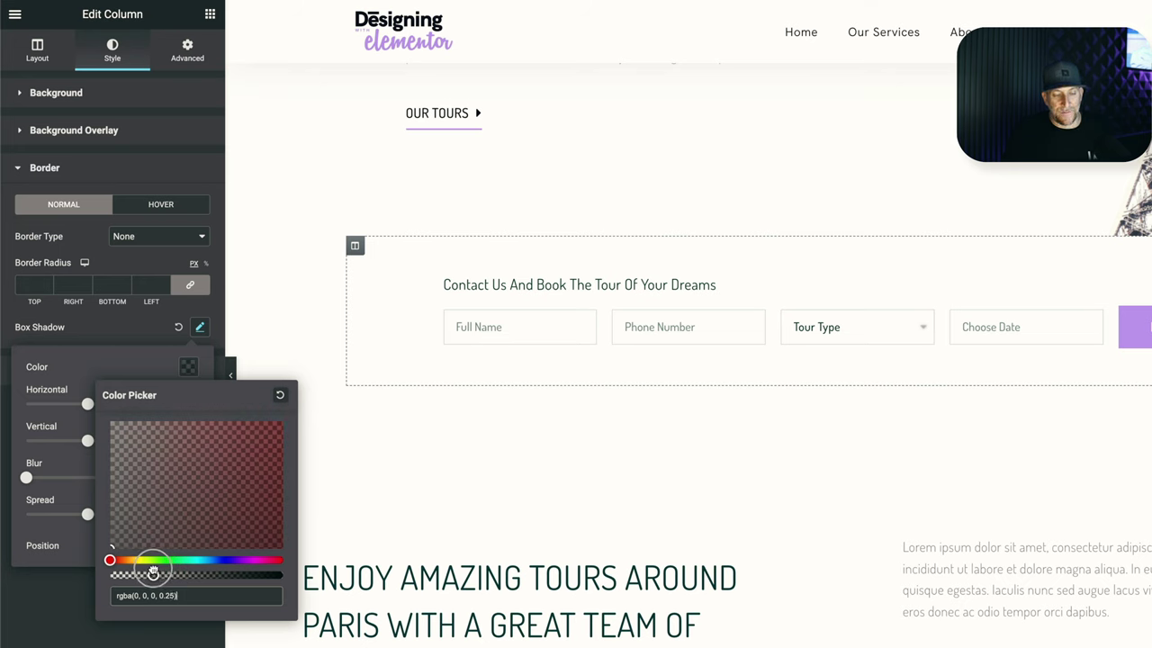
drag(153, 572, 136, 572)
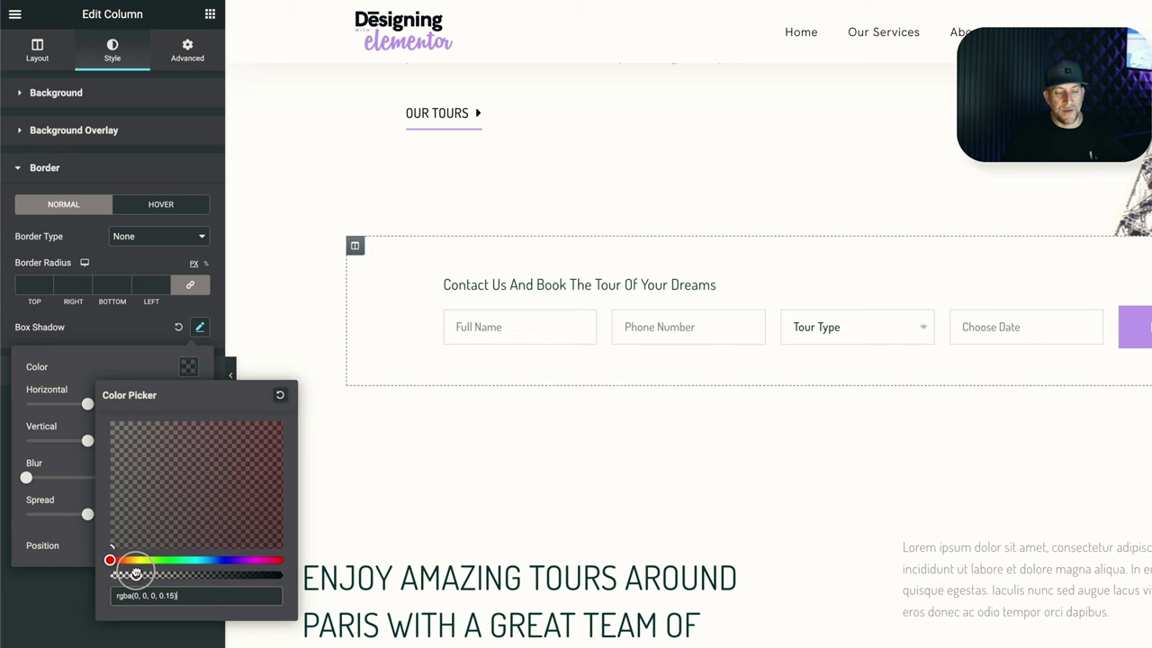
click(75, 427)
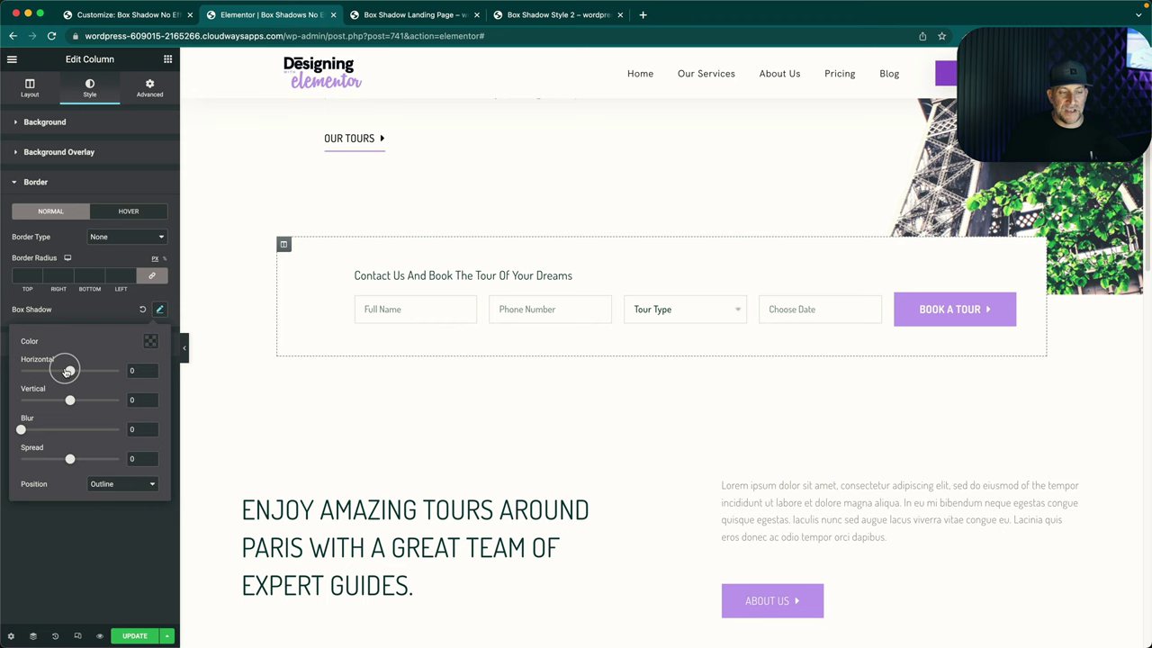
Set the booking form column's box shadow to horizontal 0, vertical 10, blur 40 and spread -5.
mouse_move(71, 370)
mouse_down()
mouse_move(114, 369)
mouse_move(2, 371)
mouse_move(68, 371)
mouse_up()
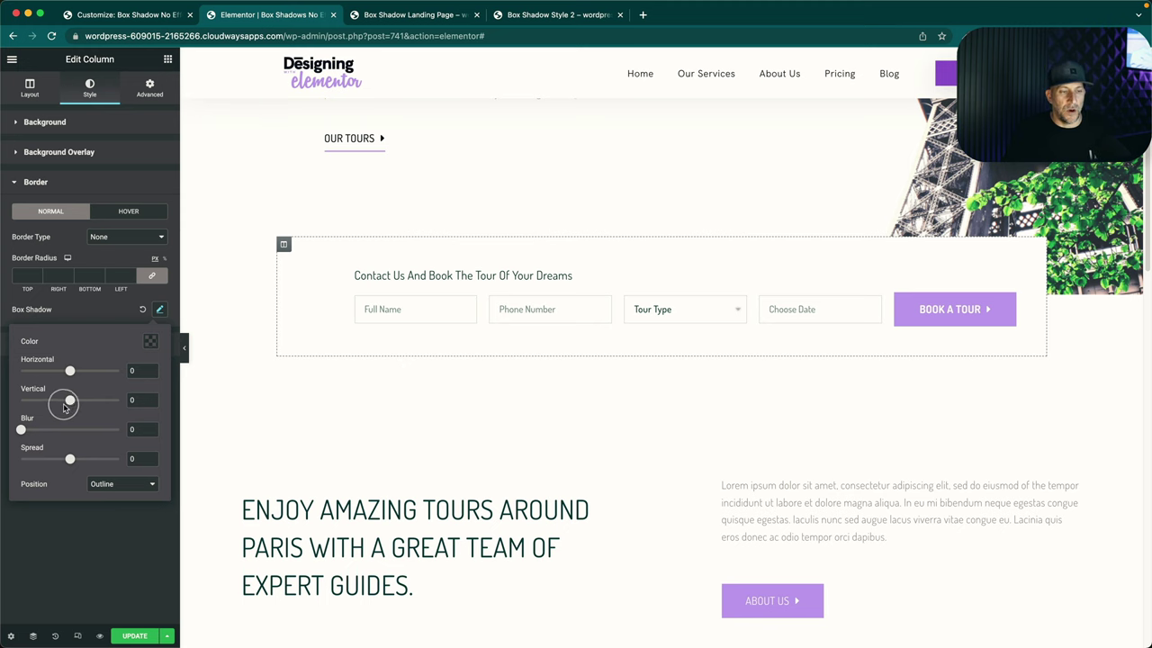
click(150, 396)
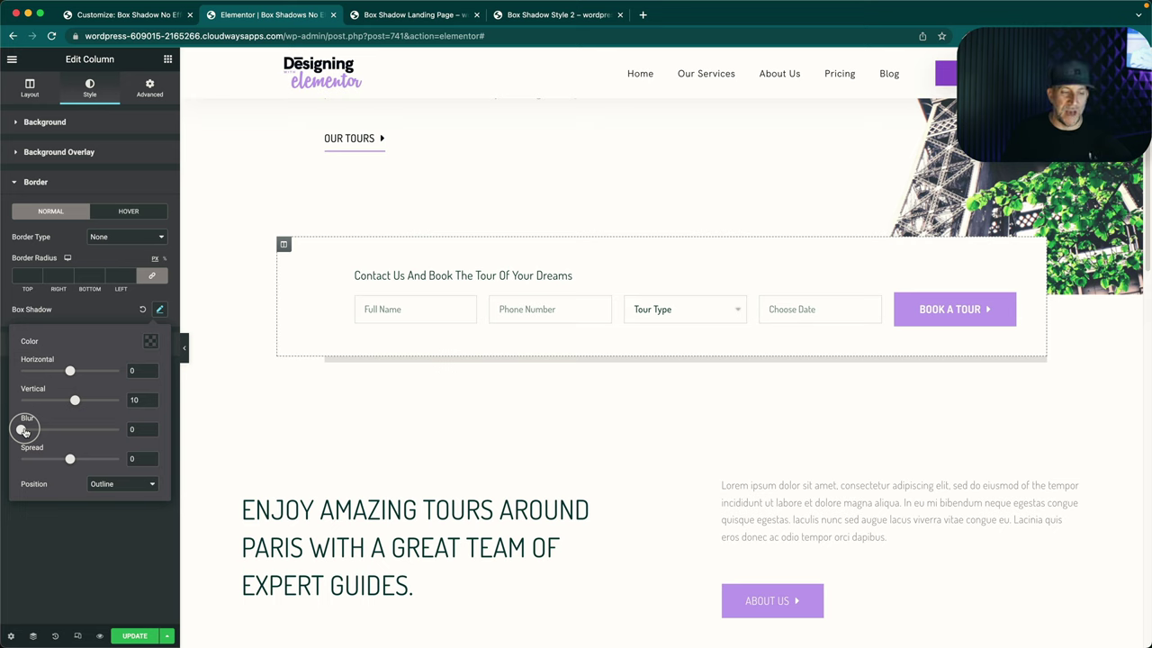
drag(20, 431, 50, 429)
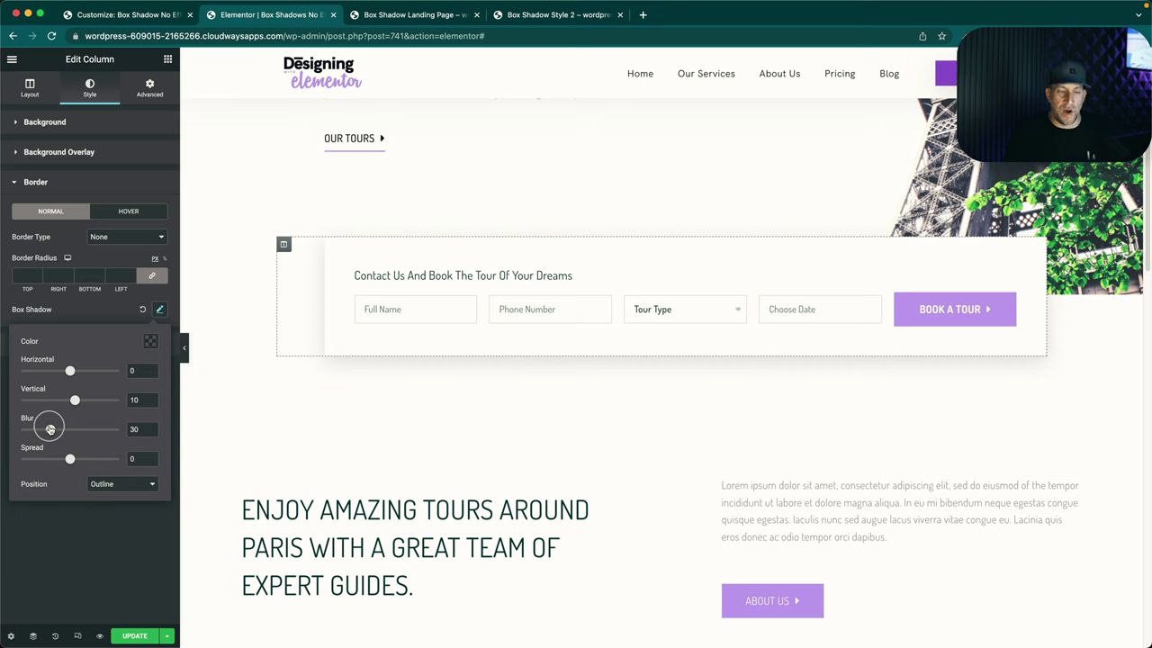
drag(50, 430, 65, 429)
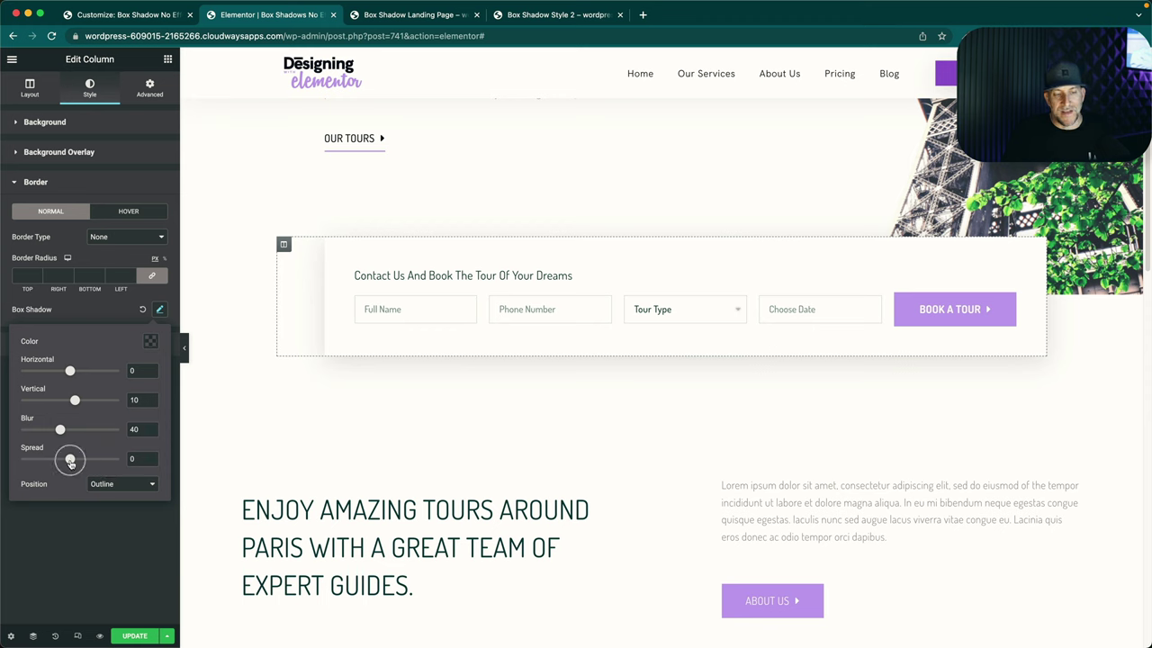
mouse_move(74, 460)
mouse_down()
mouse_move(106, 460)
mouse_move(78, 460)
mouse_up()
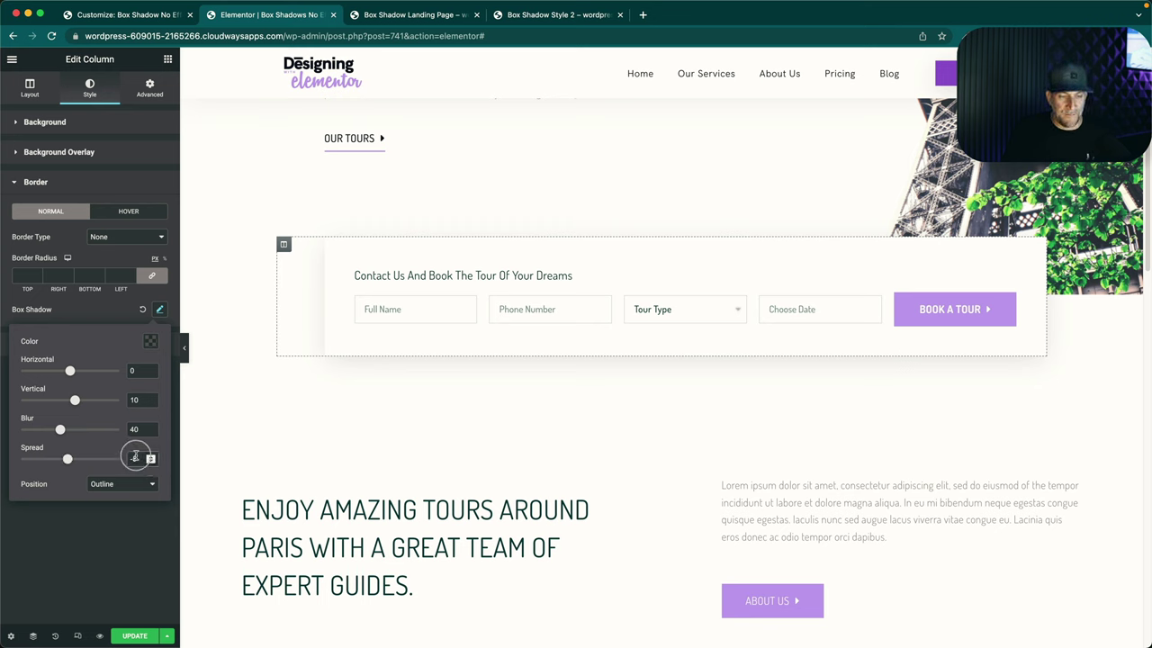
text(-5)
click(142, 396)
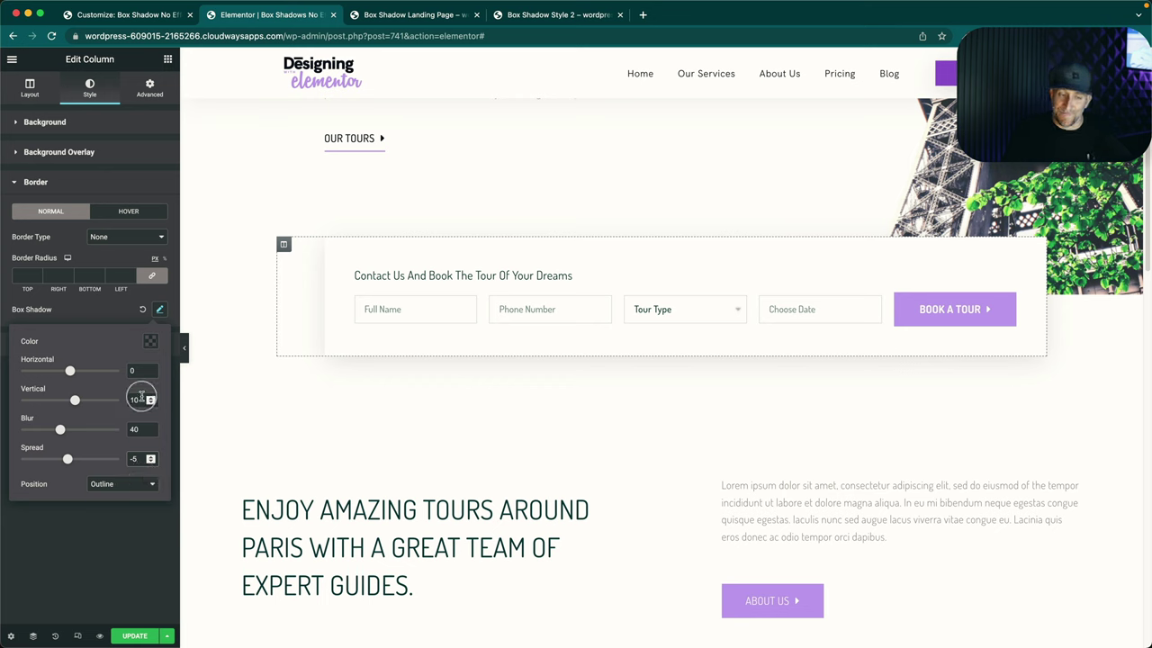
click(137, 427)
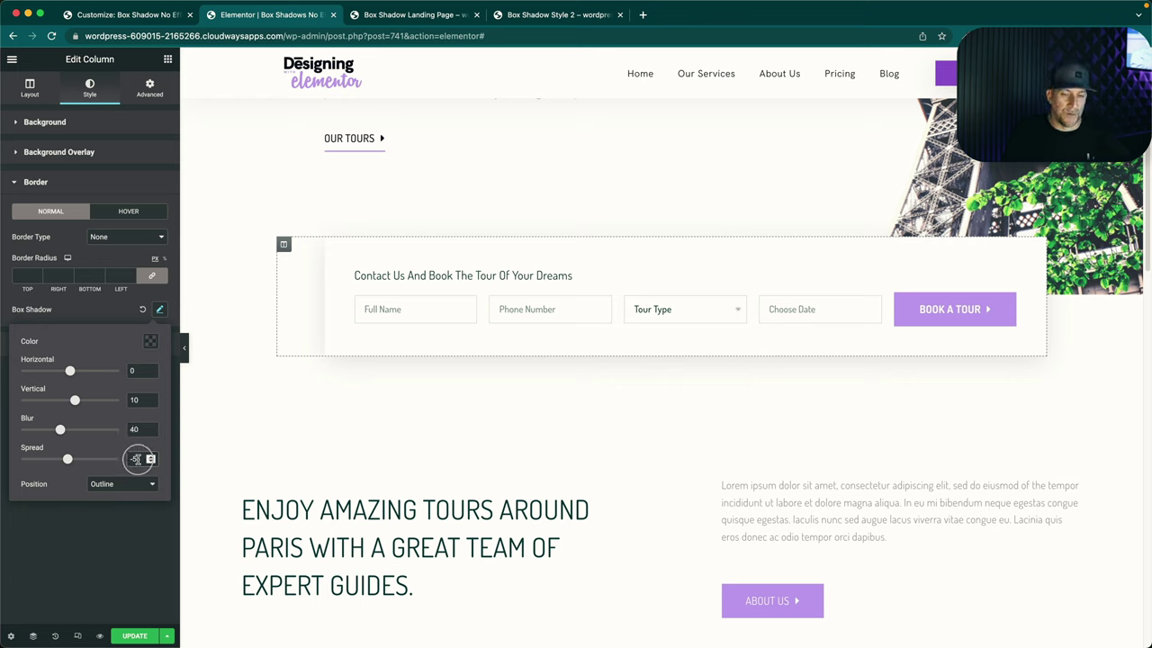
Preview the page in a new tab and examine the shadow around the booking form.
scroll(771, 431, down, 2)
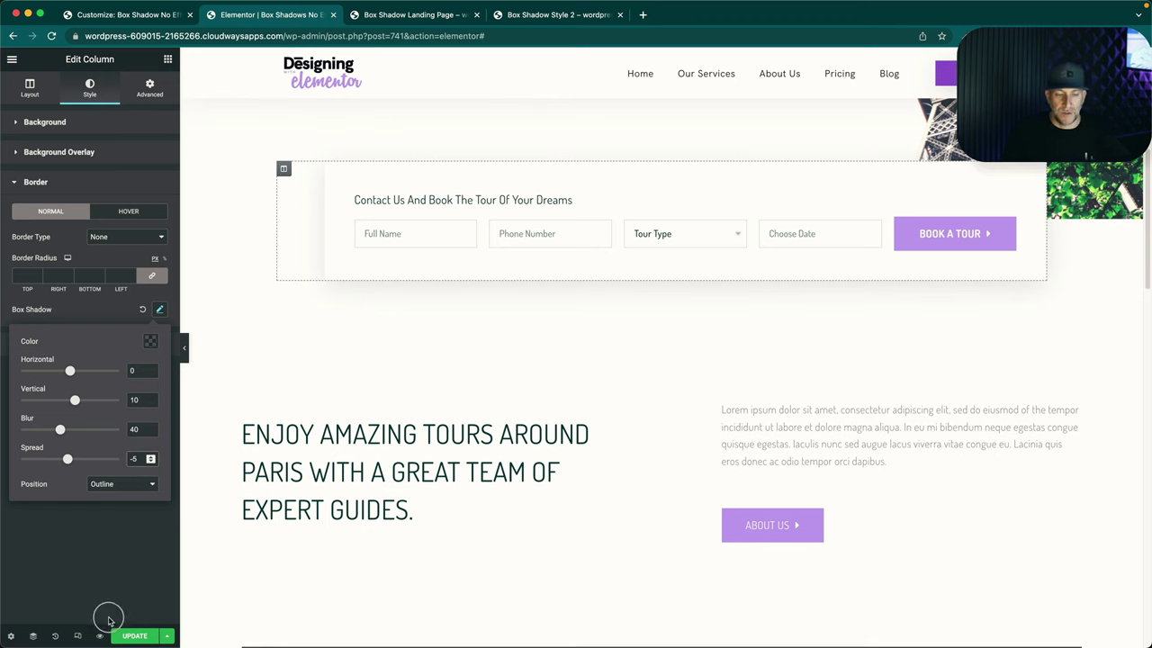
click(99, 636)
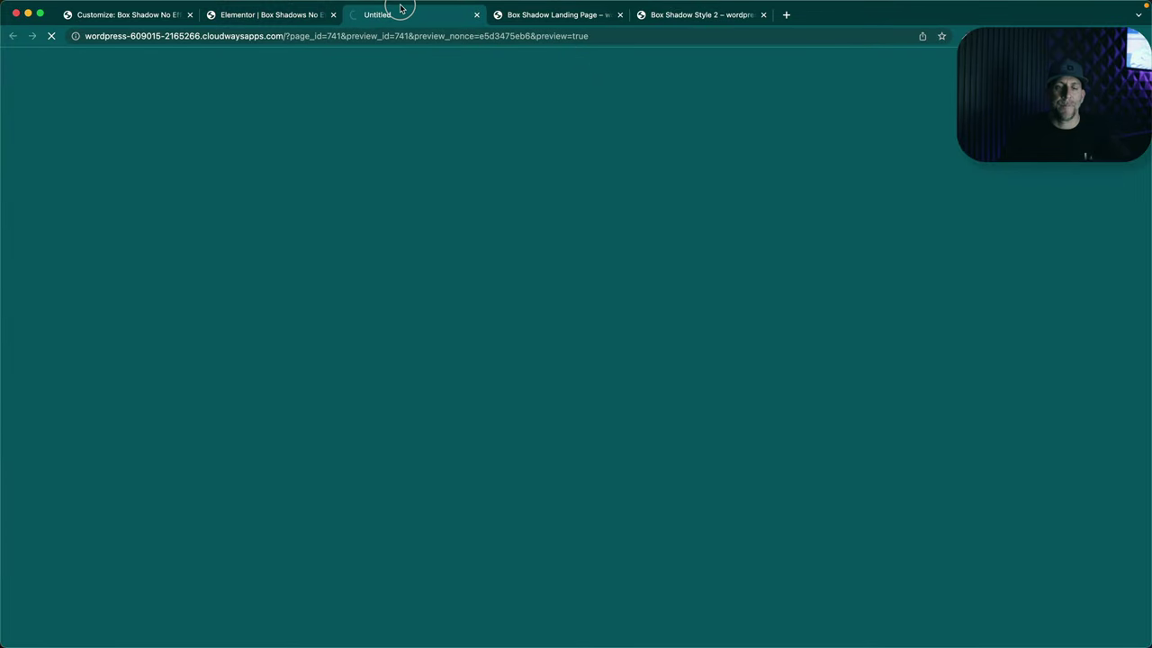
scroll(609, 378, down, 5)
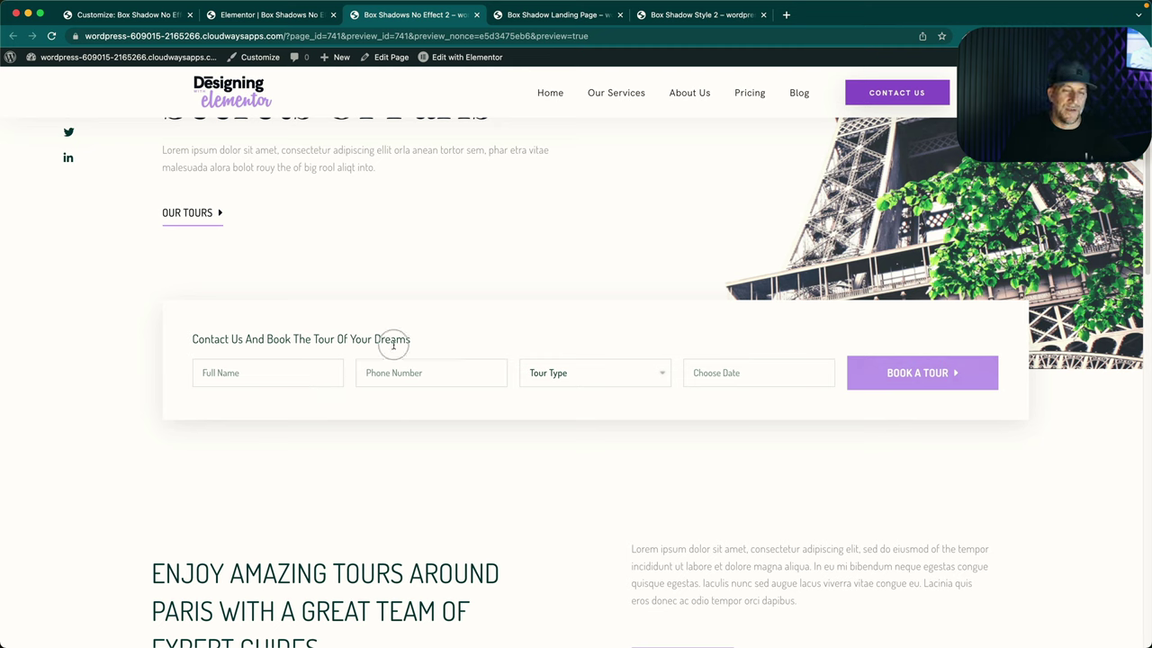
Return to the Elementor editor and try a darker shadow color of rgba(0, 0, 0, 0.48) on the booking form column.
click(286, 15)
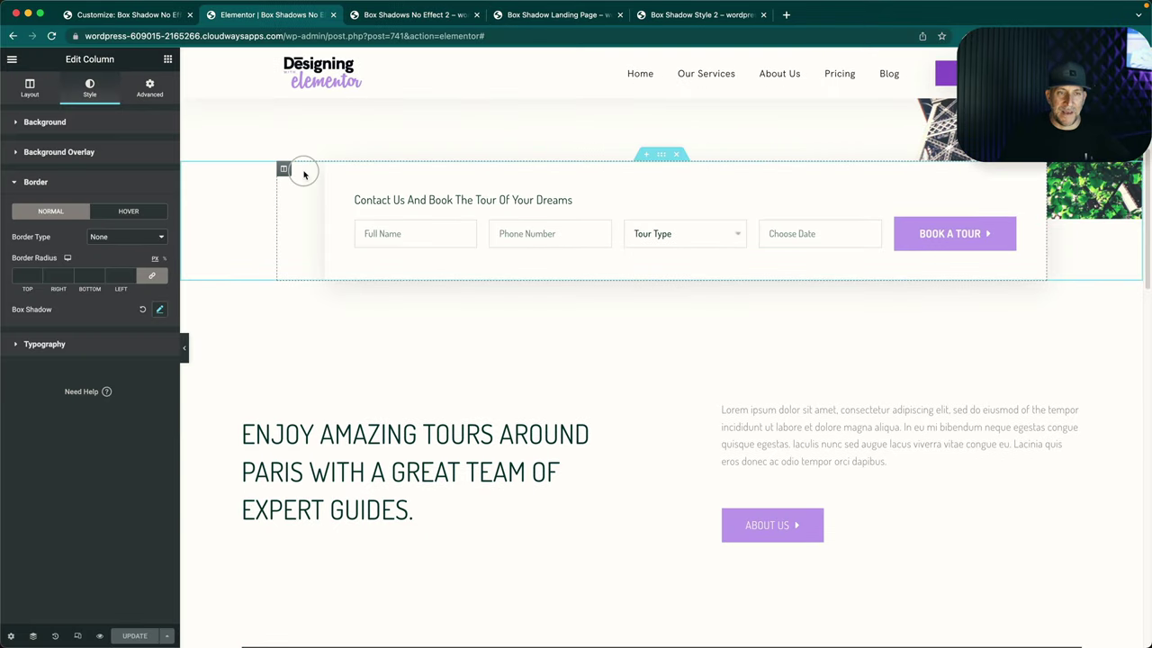
click(158, 311)
click(150, 341)
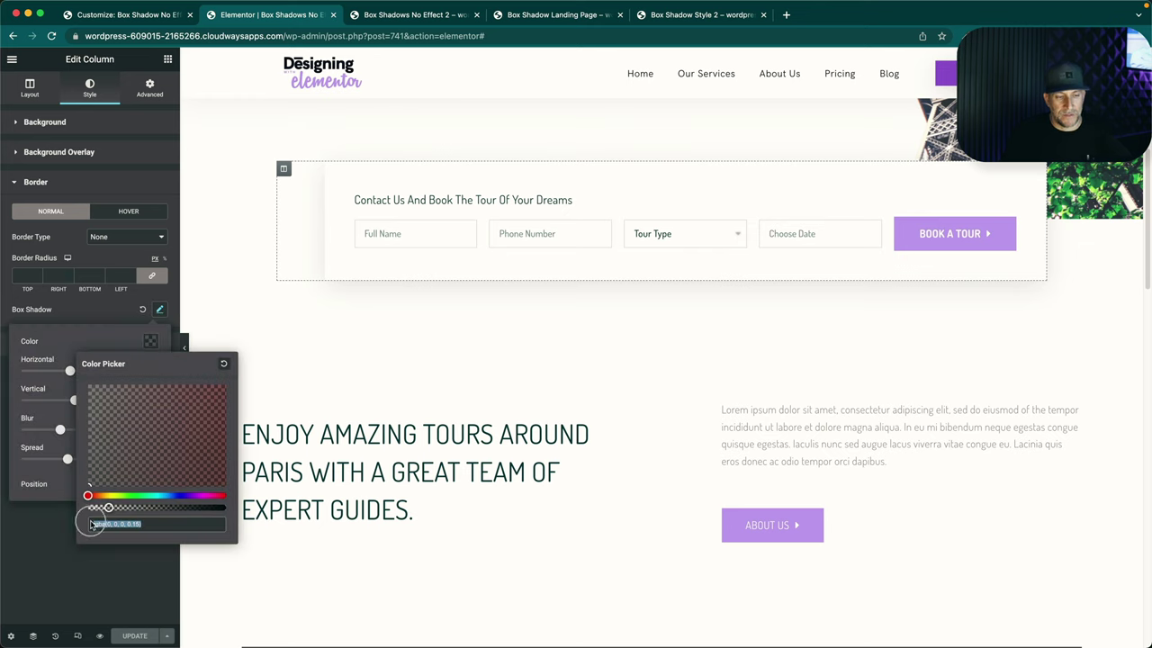
drag(90, 510, 144, 509)
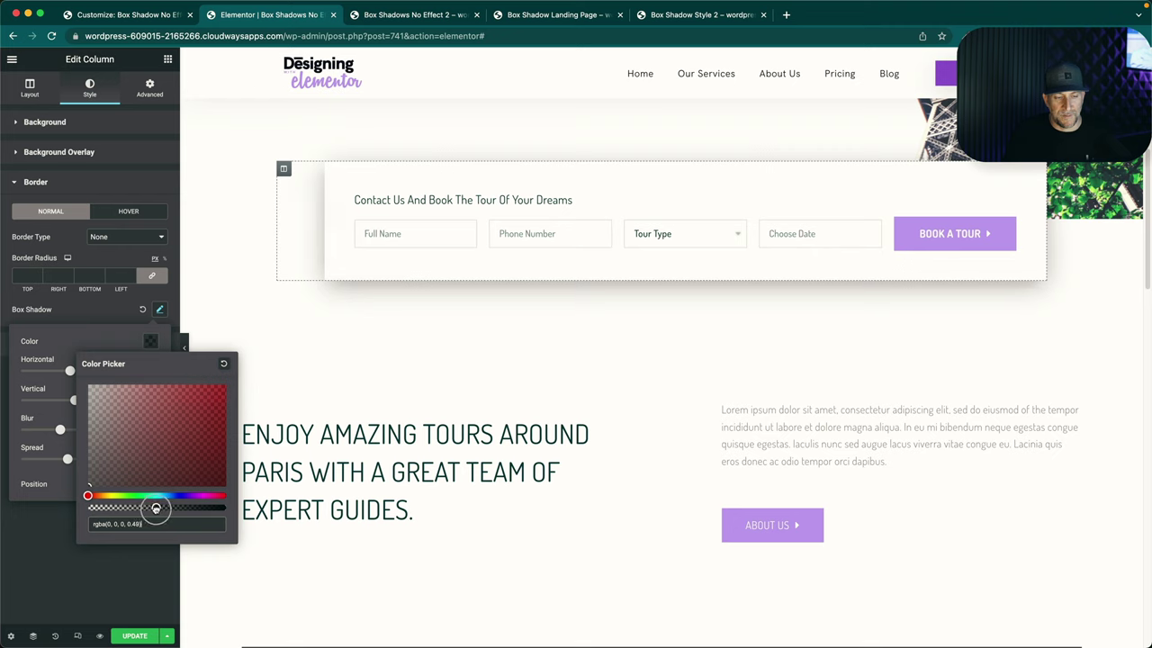
click(72, 329)
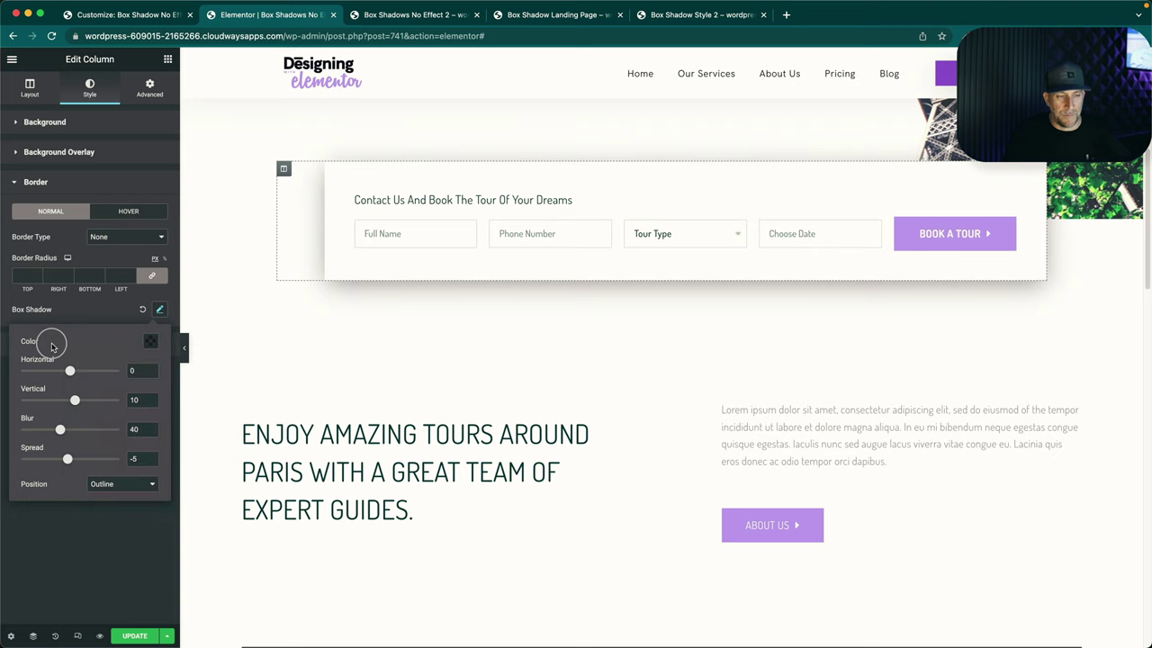
Try a harder booking form column shadow with horizontal 5, vertical 5, blur 16 and spread 4.
drag(71, 372, 75, 370)
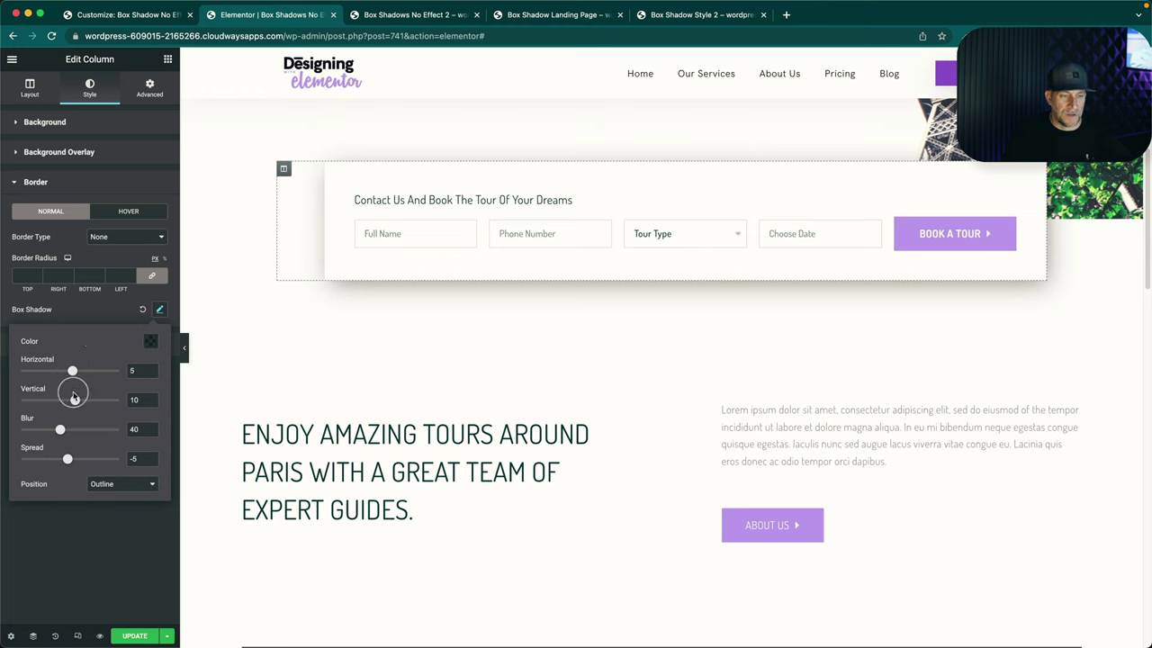
drag(75, 399, 48, 429)
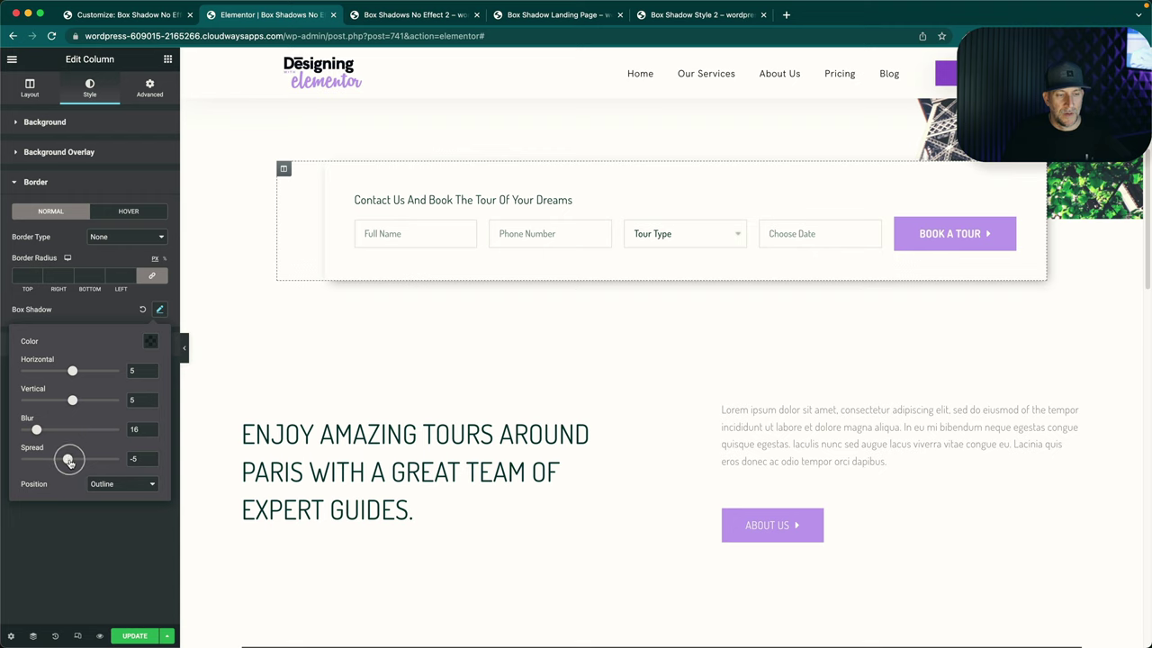
drag(69, 459, 73, 460)
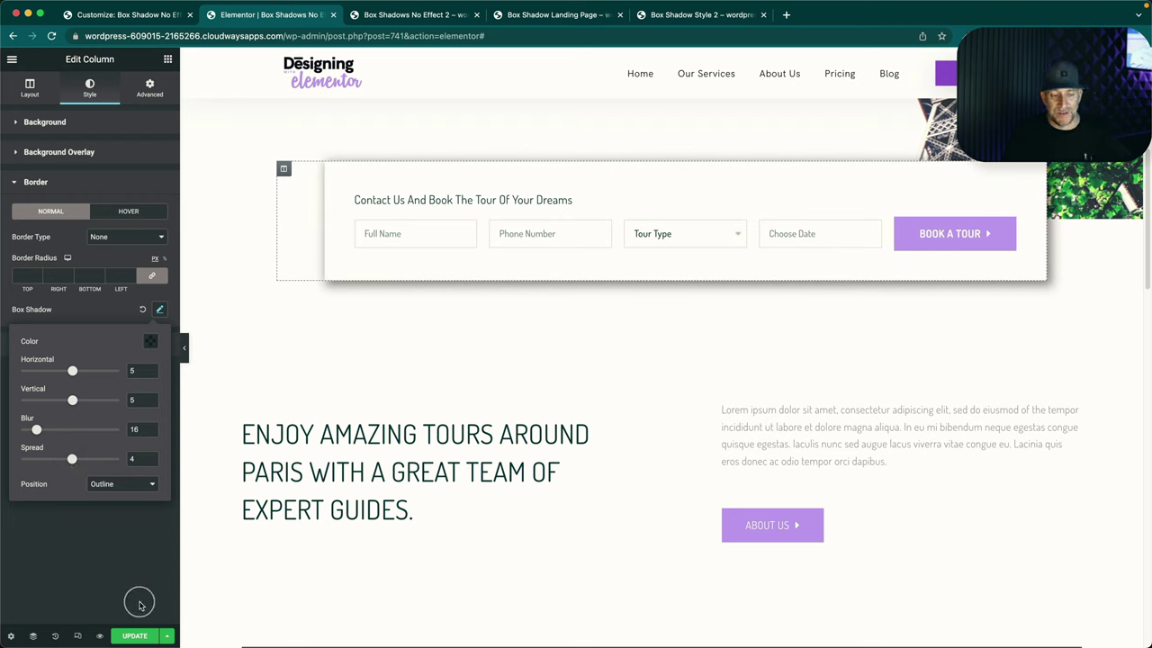
Update the page and preview it to examine the harder shadow around the booking form.
click(131, 637)
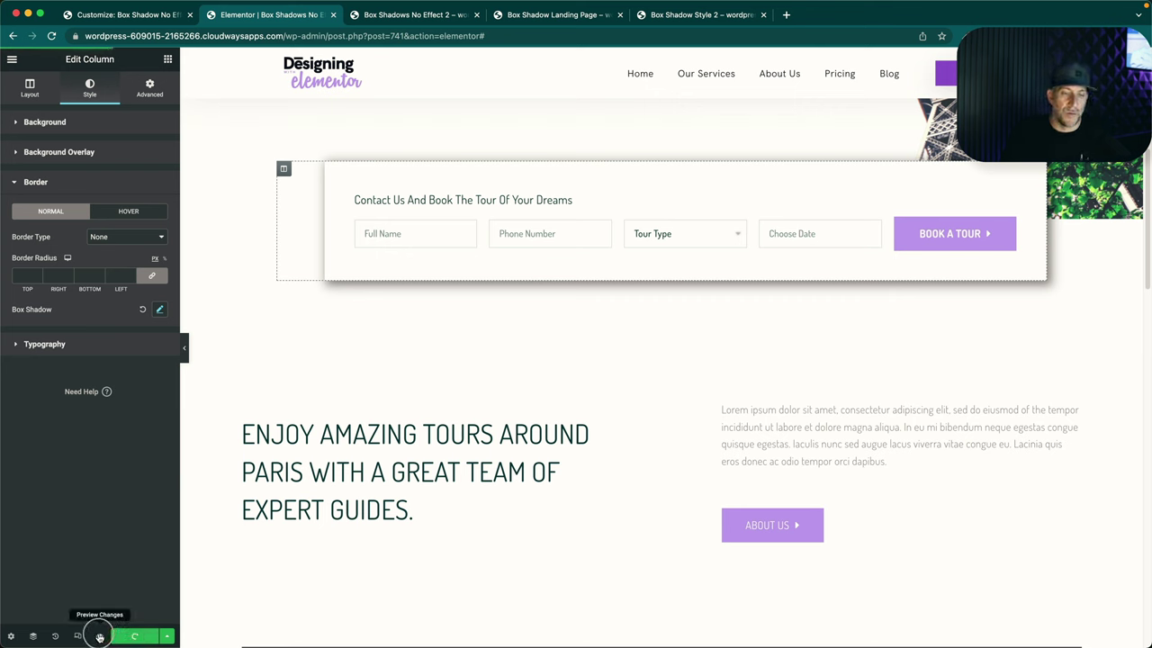
click(97, 637)
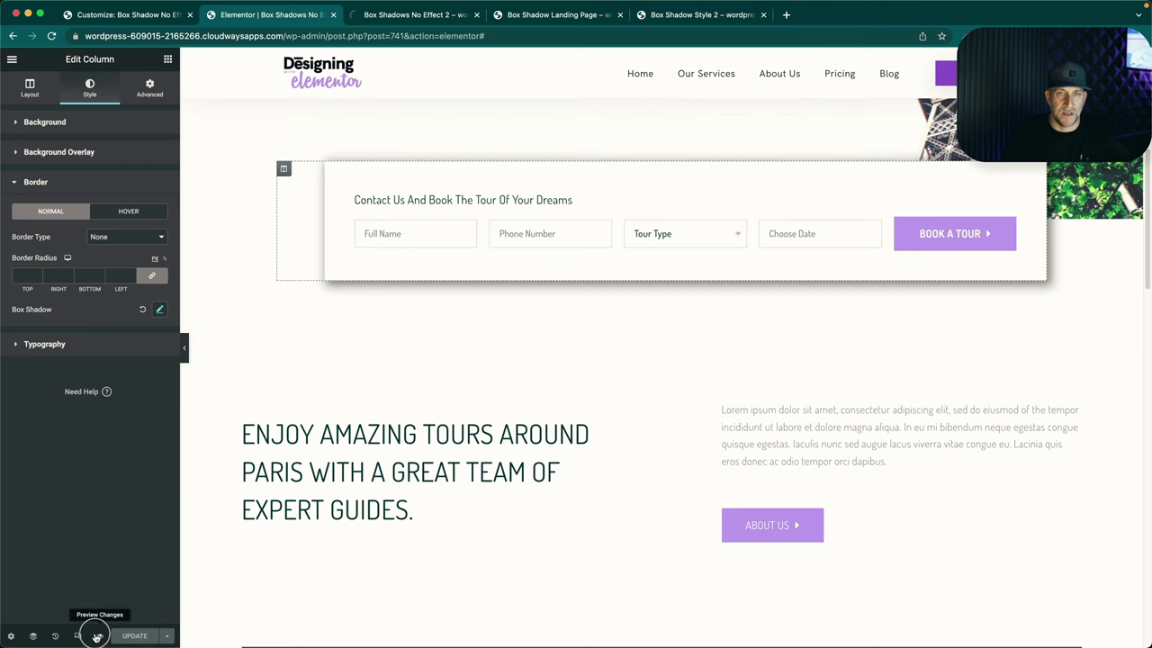
click(382, 15)
scroll(496, 462, down, 3)
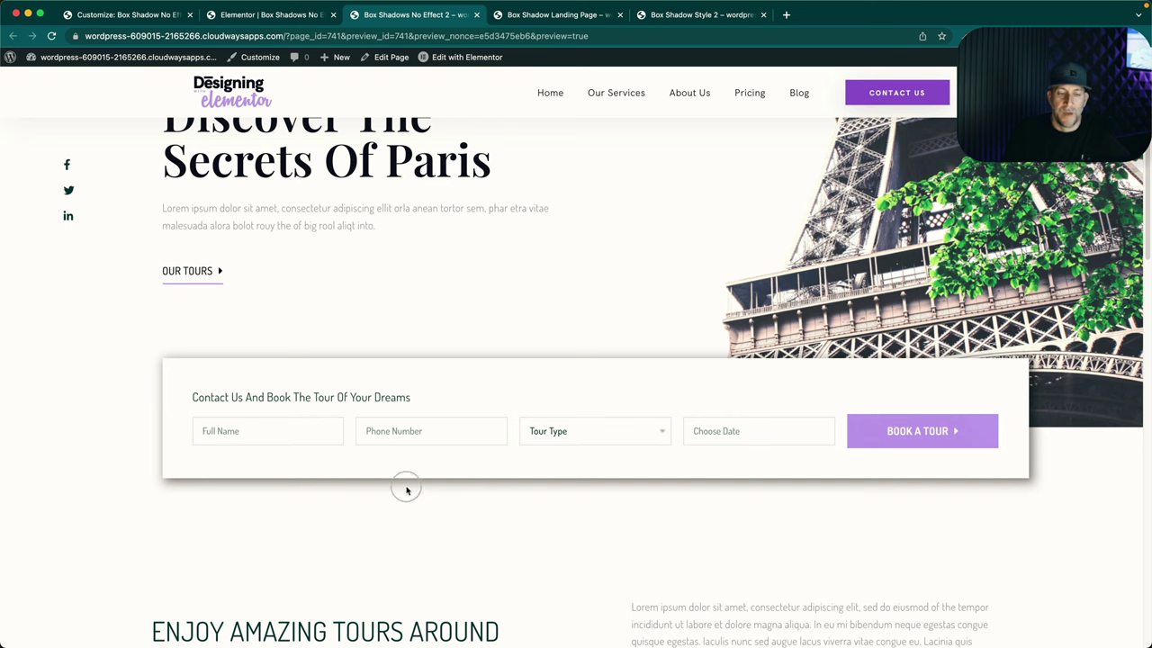
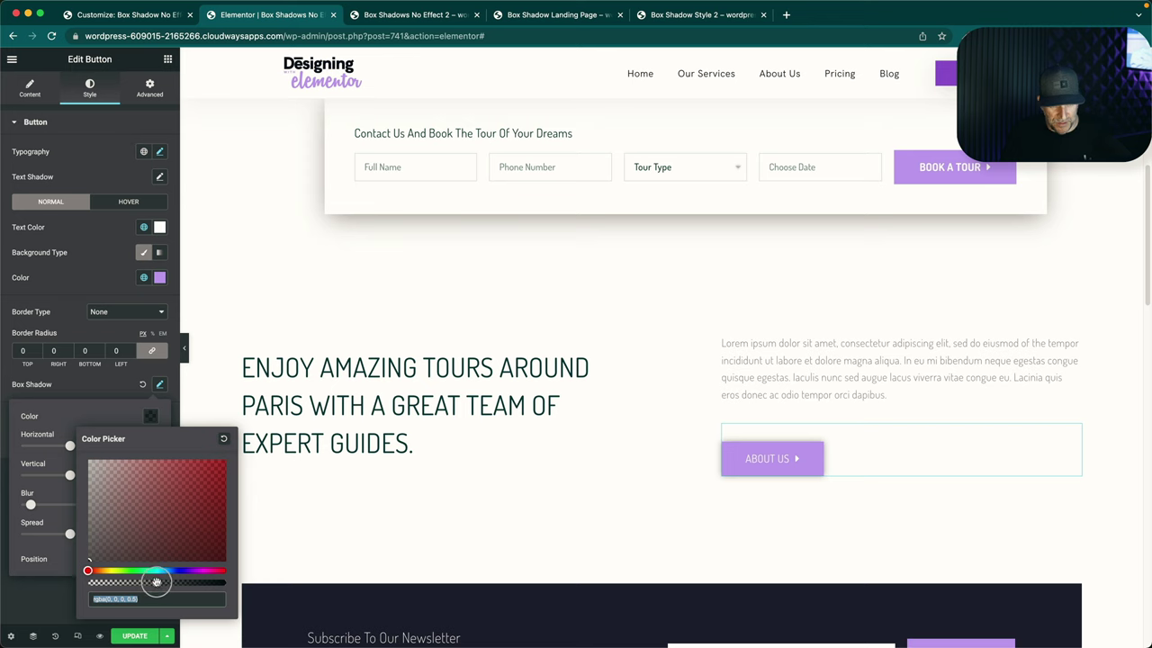
Set the About Us button's box shadow to rgba(0, 0, 0, 0.15) with vertical 10, blur 40 and spread -4.
drag(157, 582, 126, 582)
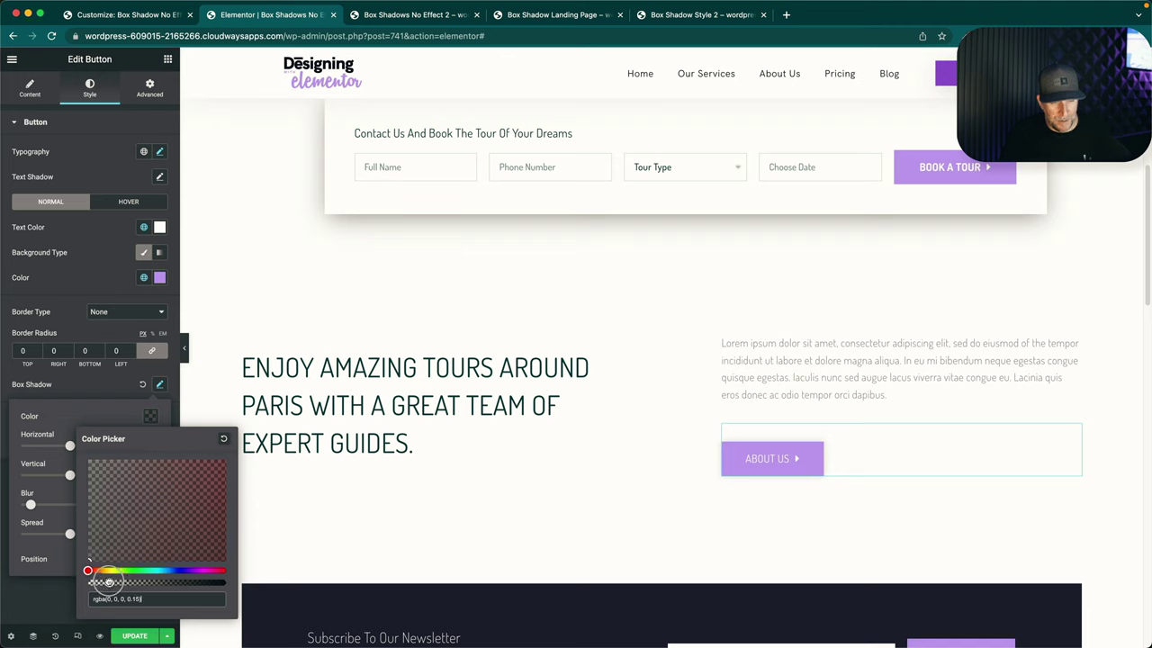
click(90, 412)
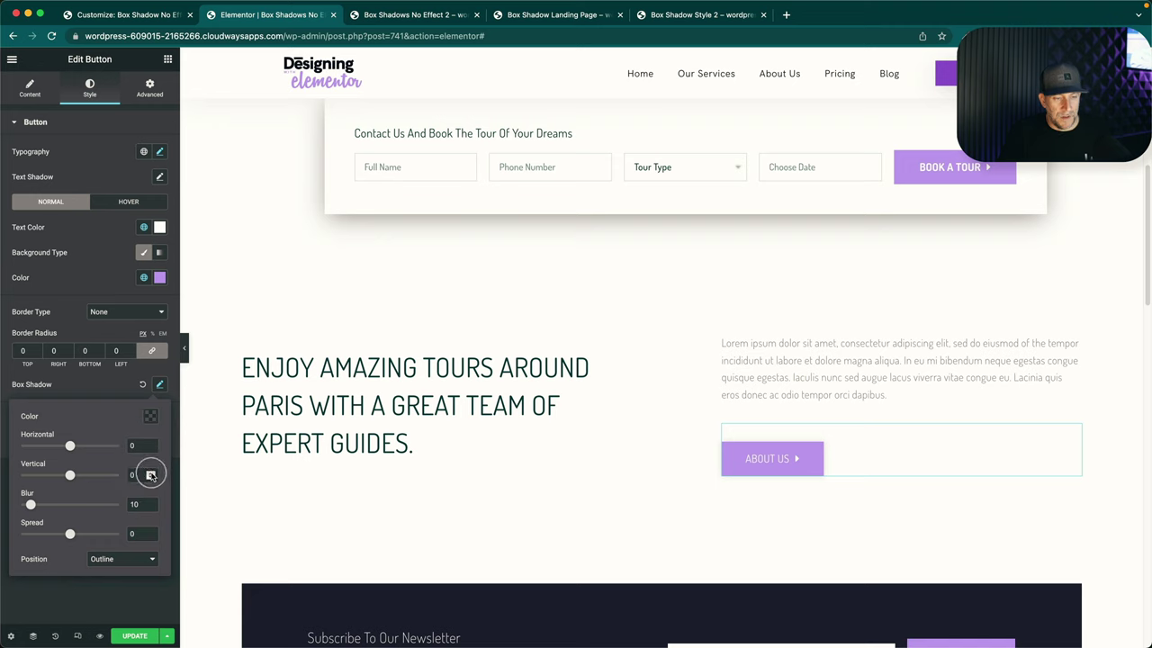
click(151, 473)
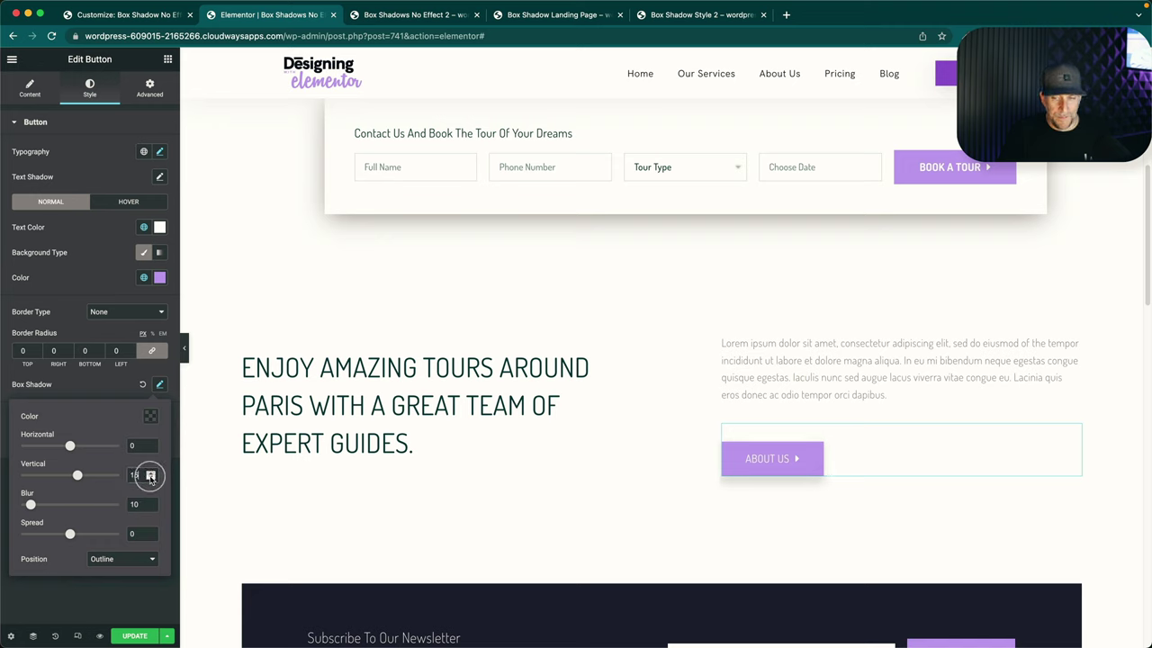
drag(31, 504, 67, 534)
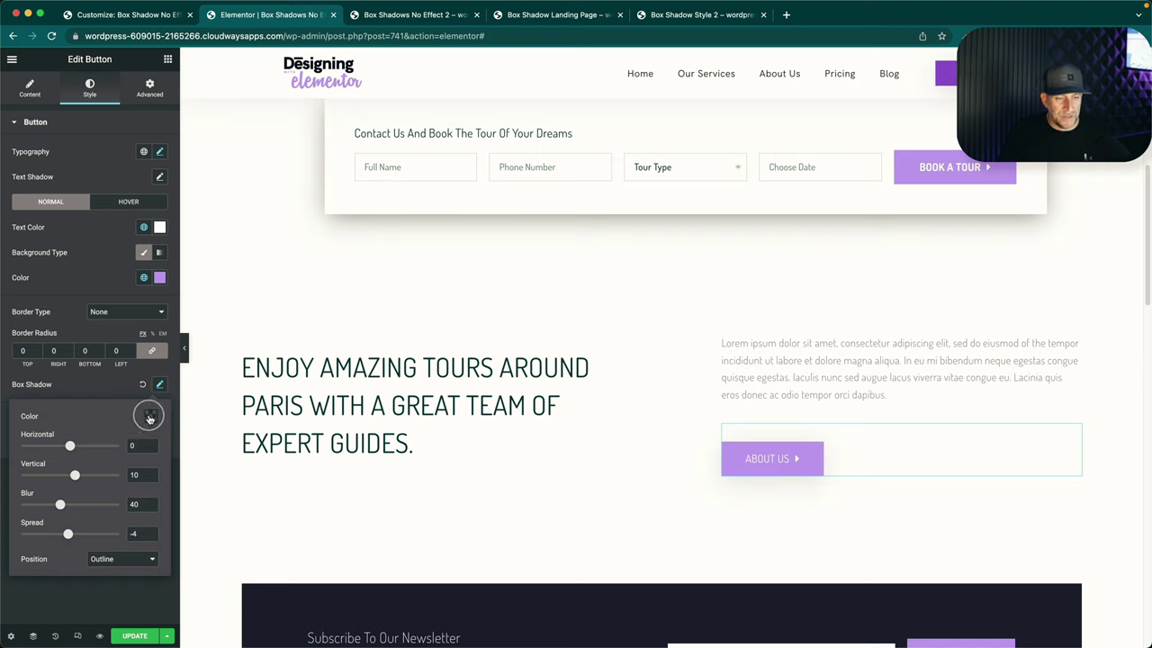
Adjust the About Us button's box shadow to color rgba(0, 0, 0, 0.19) and blur 30.
click(142, 416)
drag(113, 581, 108, 582)
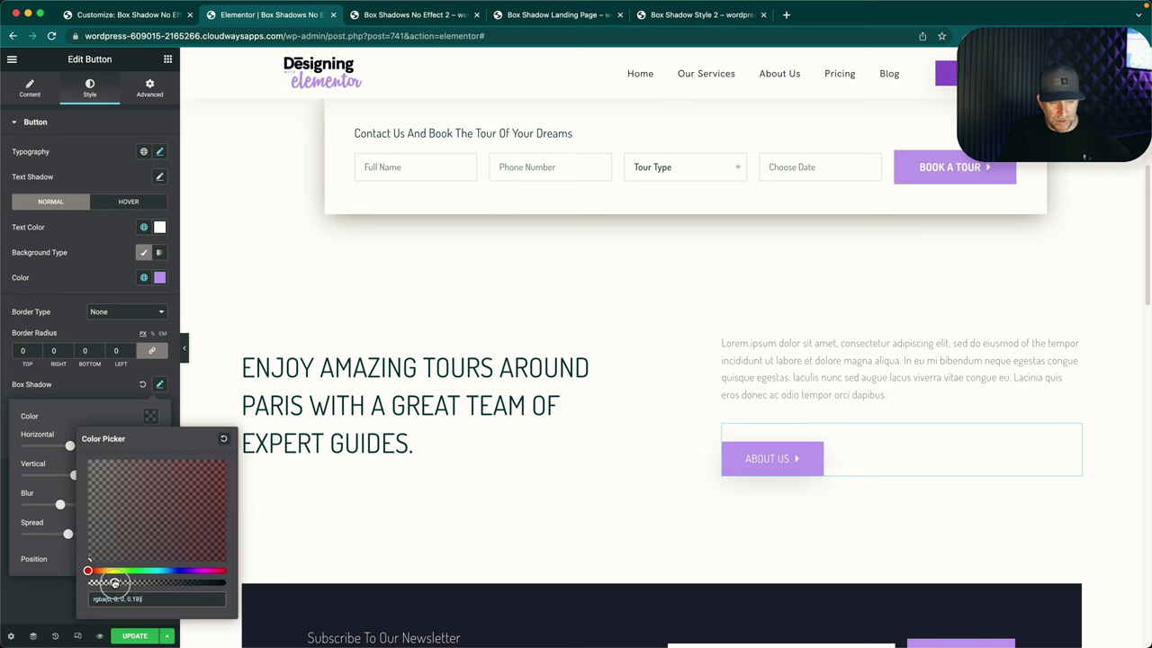
click(126, 416)
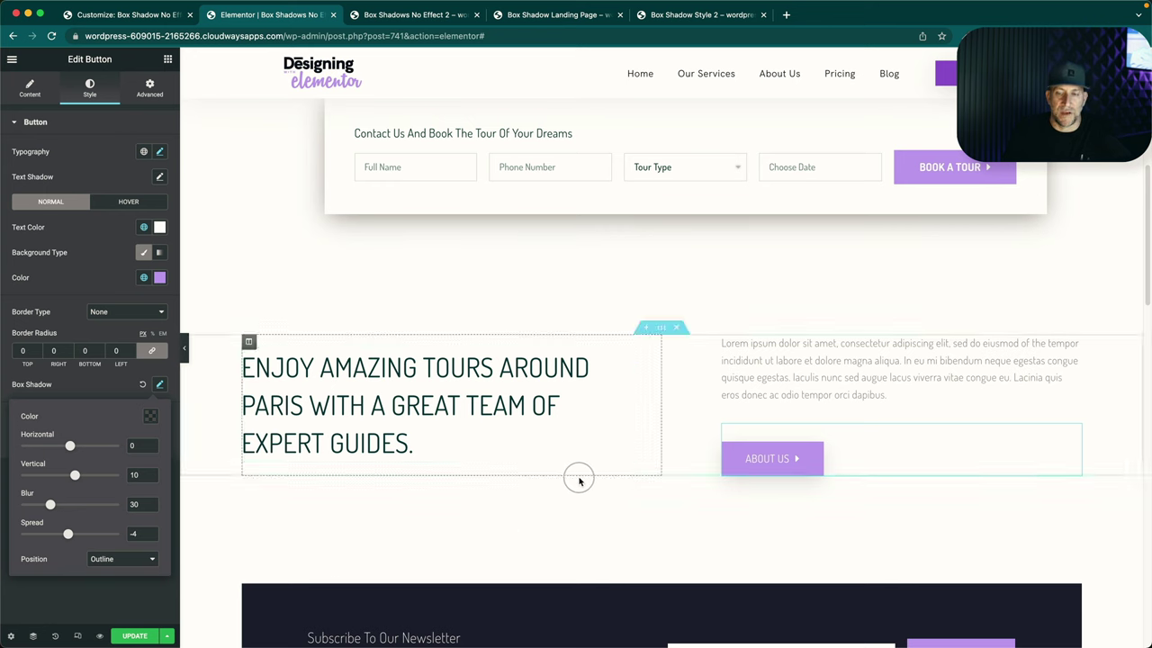
Reopen the box shadow color of the booking form column and lower its opacity for a softer shadow.
scroll(580, 476, down, 1)
scroll(813, 226, up, 5)
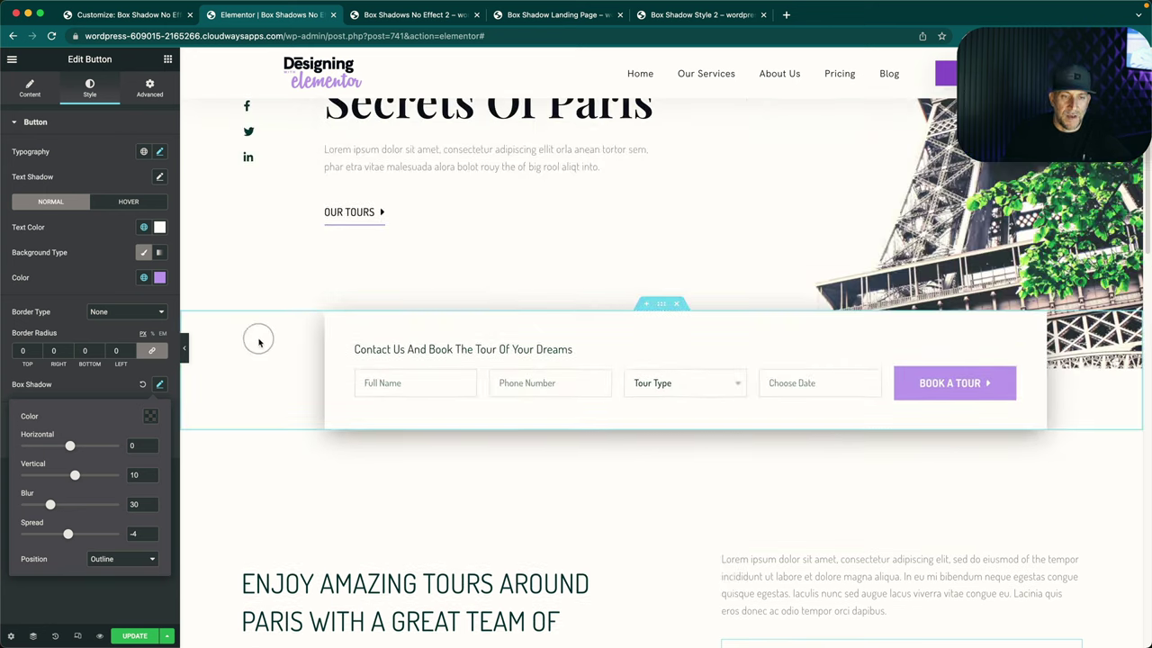
click(284, 318)
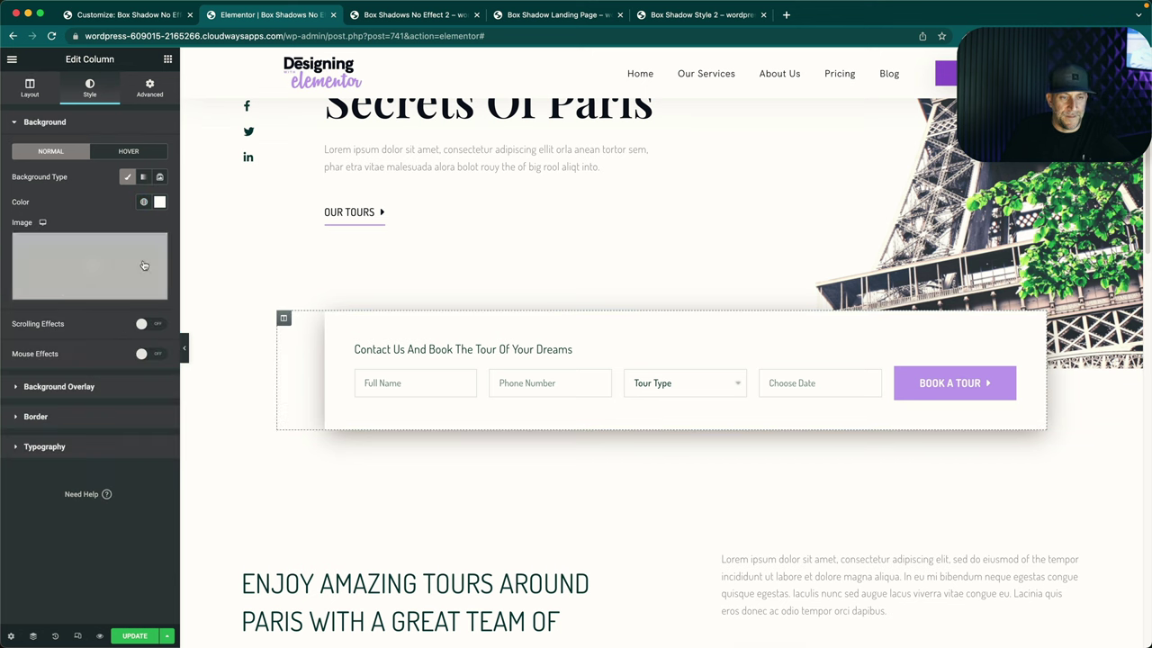
click(95, 415)
click(159, 308)
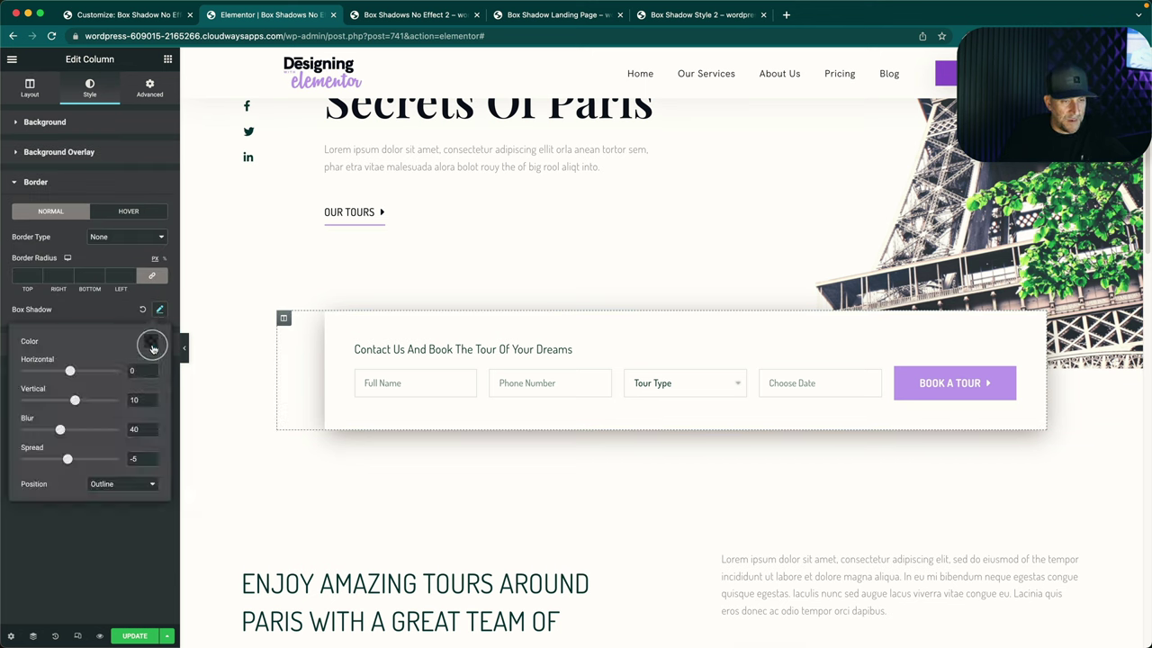
click(150, 342)
drag(157, 507, 117, 505)
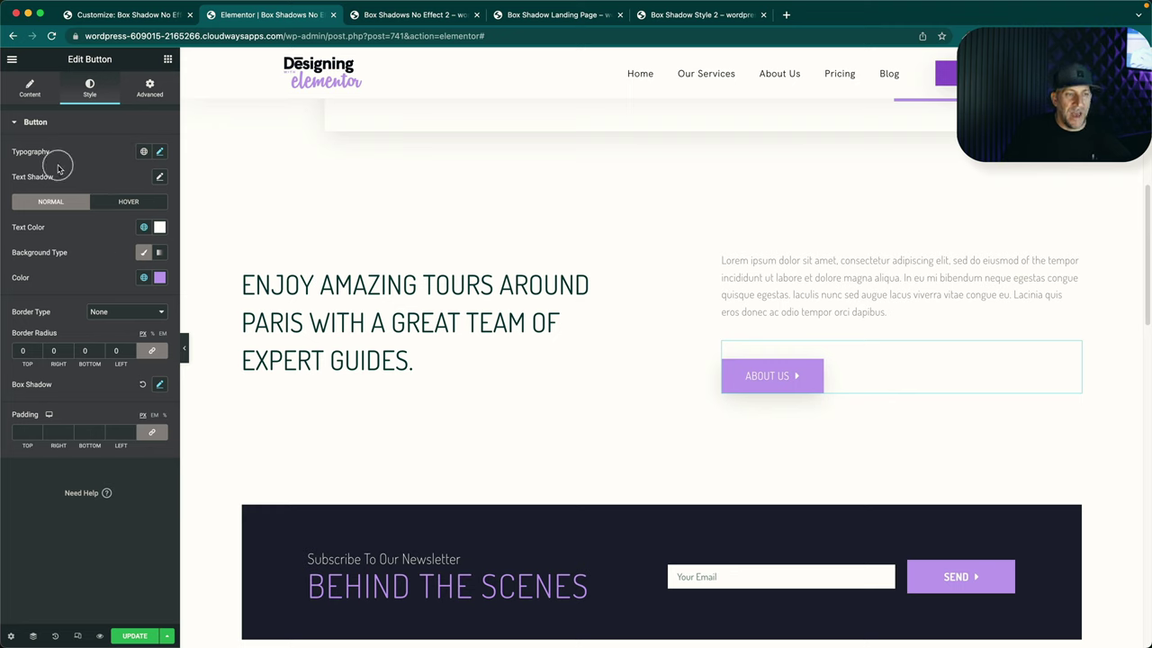
Review the About Us button's hover box shadow settings and return to its content settings.
click(120, 203)
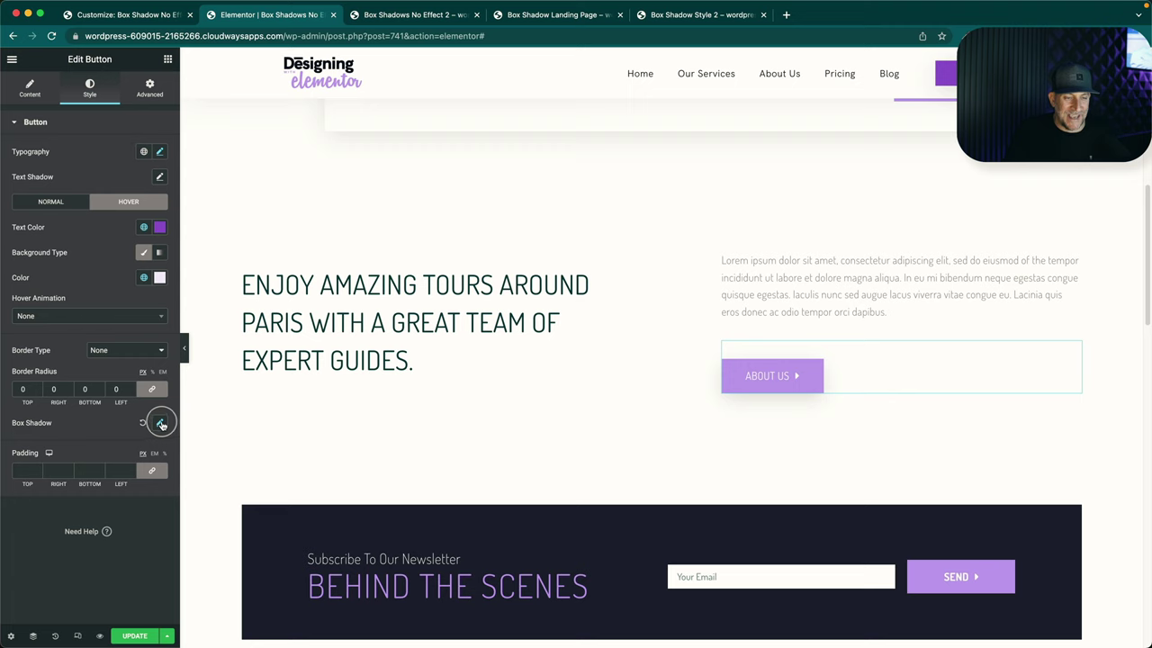
click(161, 423)
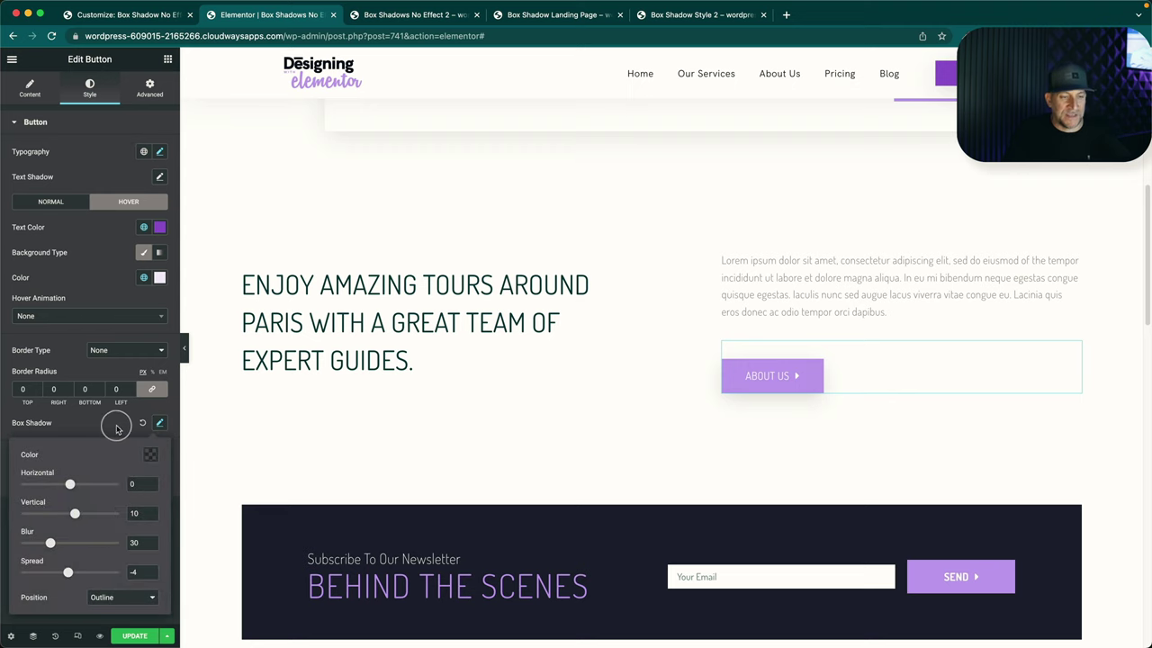
click(116, 423)
click(52, 199)
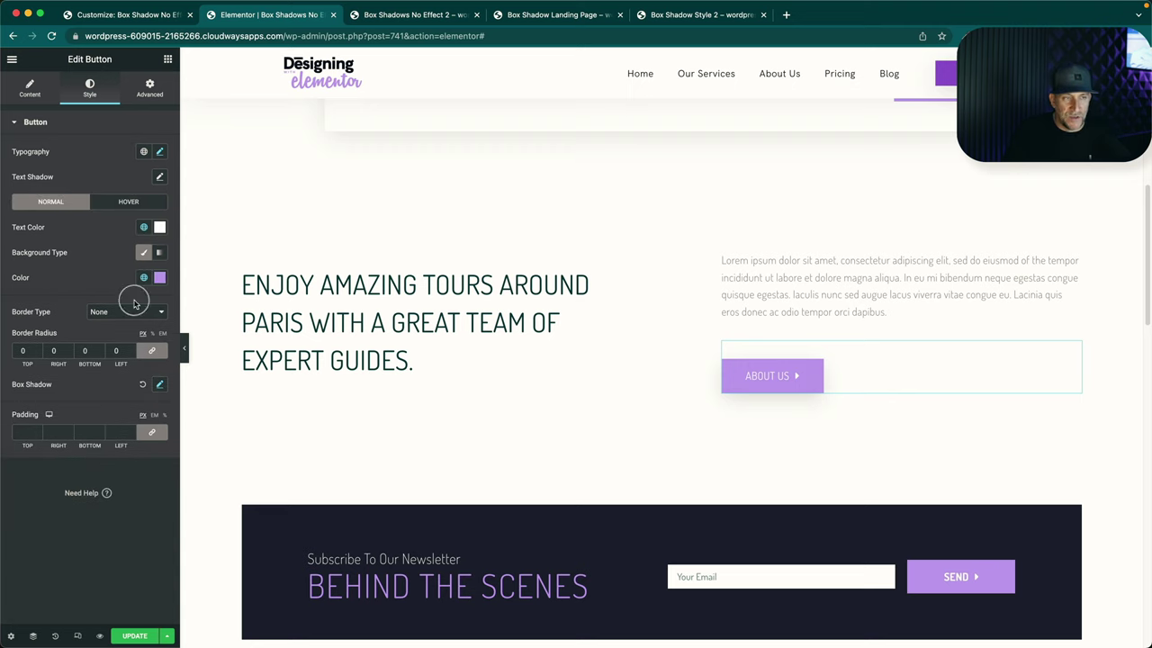
click(29, 90)
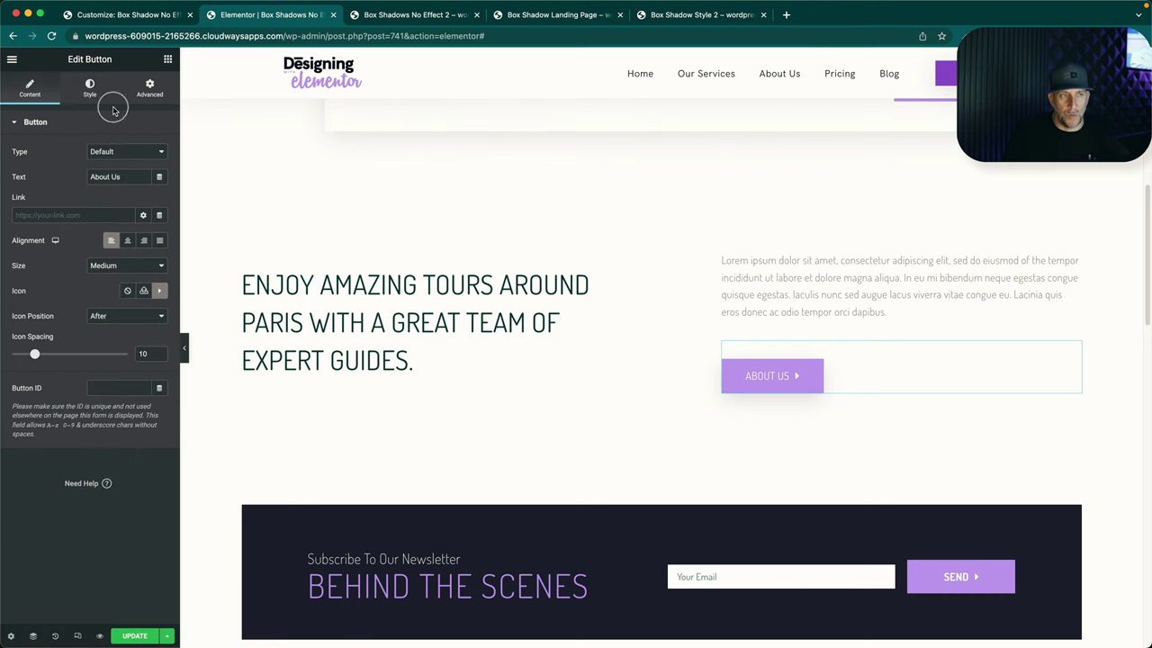
Copy the class name button-shadow-press from the Additional CSS and paste it into the About Us button's CSS classes.
click(144, 14)
drag(19, 132, 119, 225)
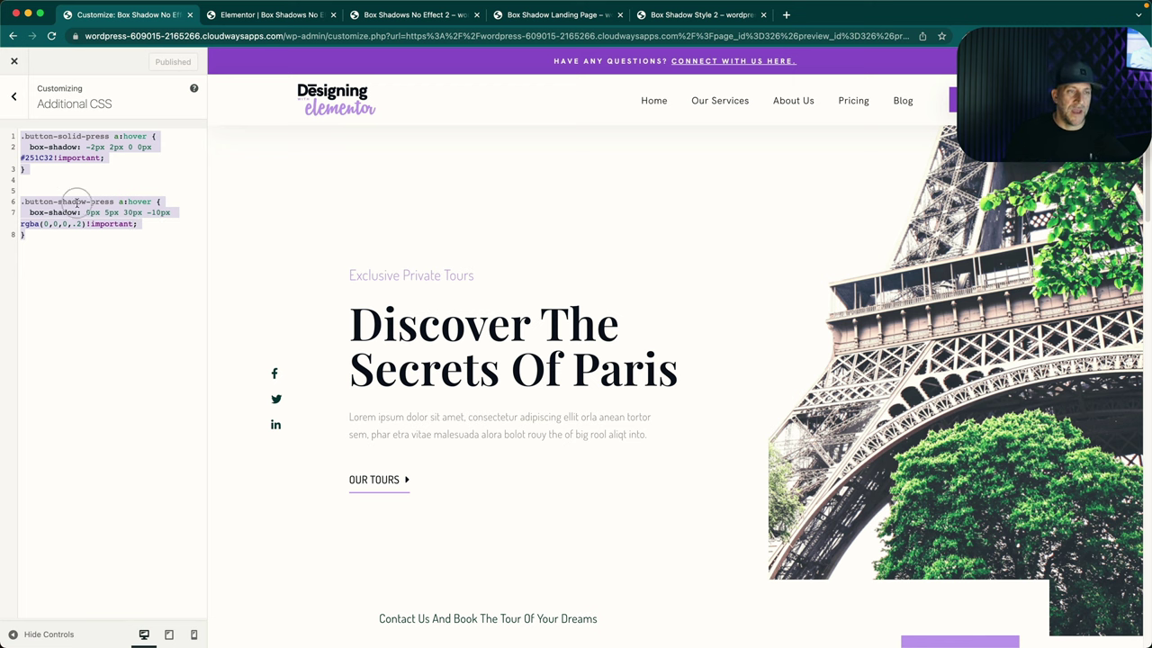
drag(25, 201, 113, 200)
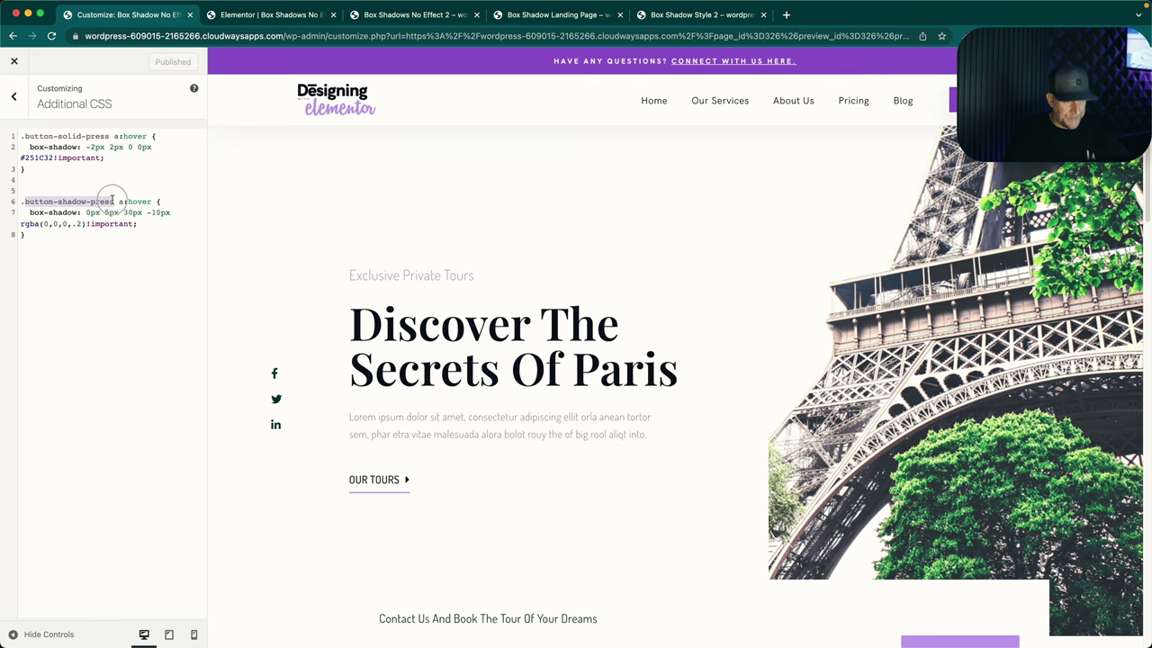
click(270, 15)
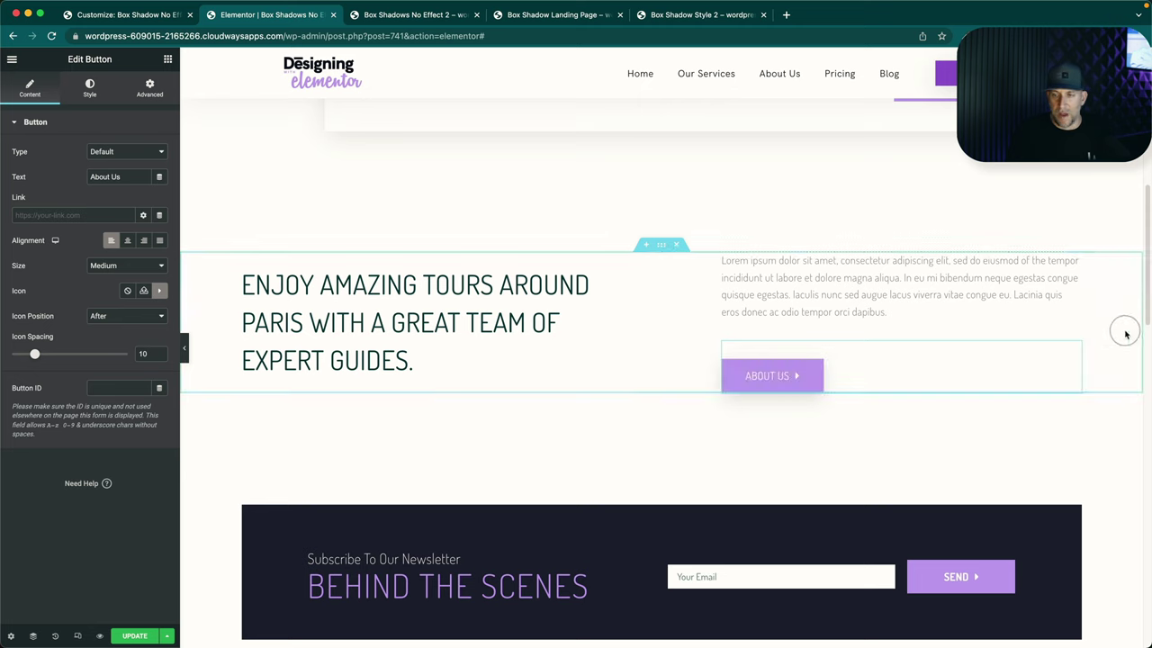
click(140, 87)
click(103, 305)
key(ctrl+v)
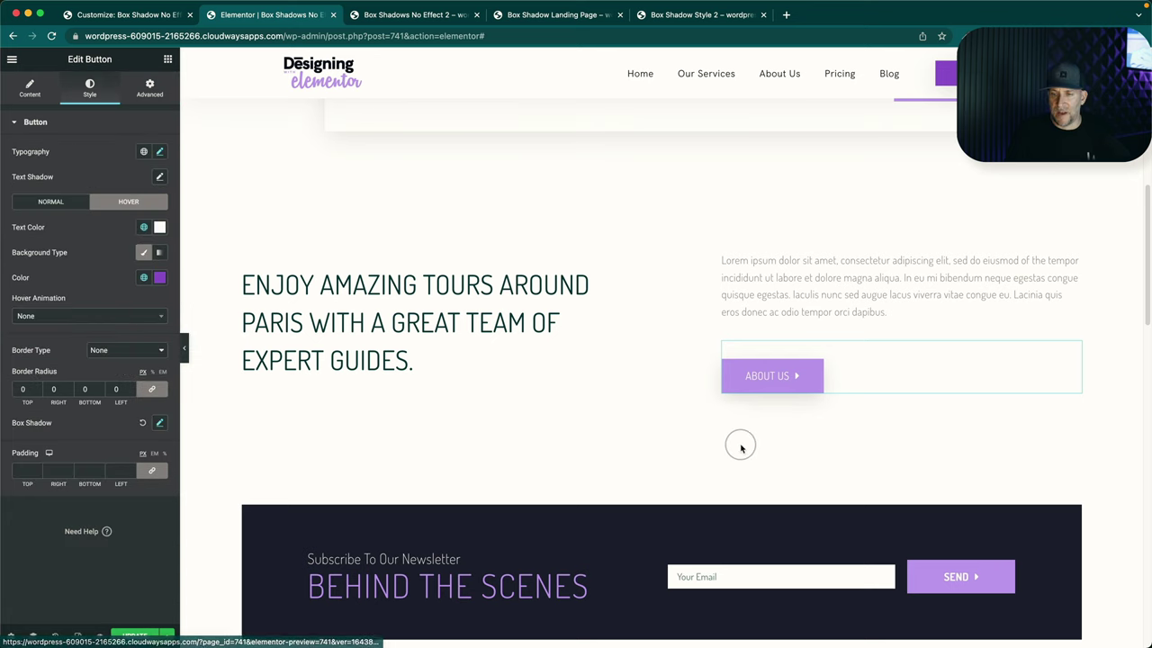
Preview the page to check the About Us button's hover shadow and return to the editor.
click(99, 636)
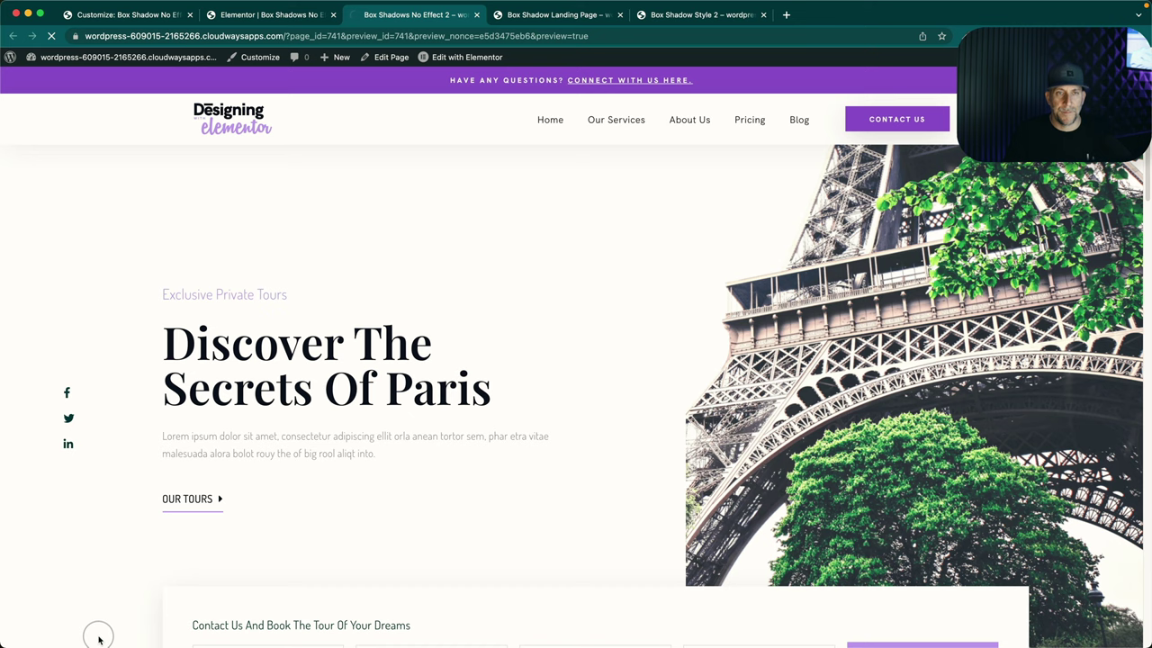
scroll(756, 468, down, 7)
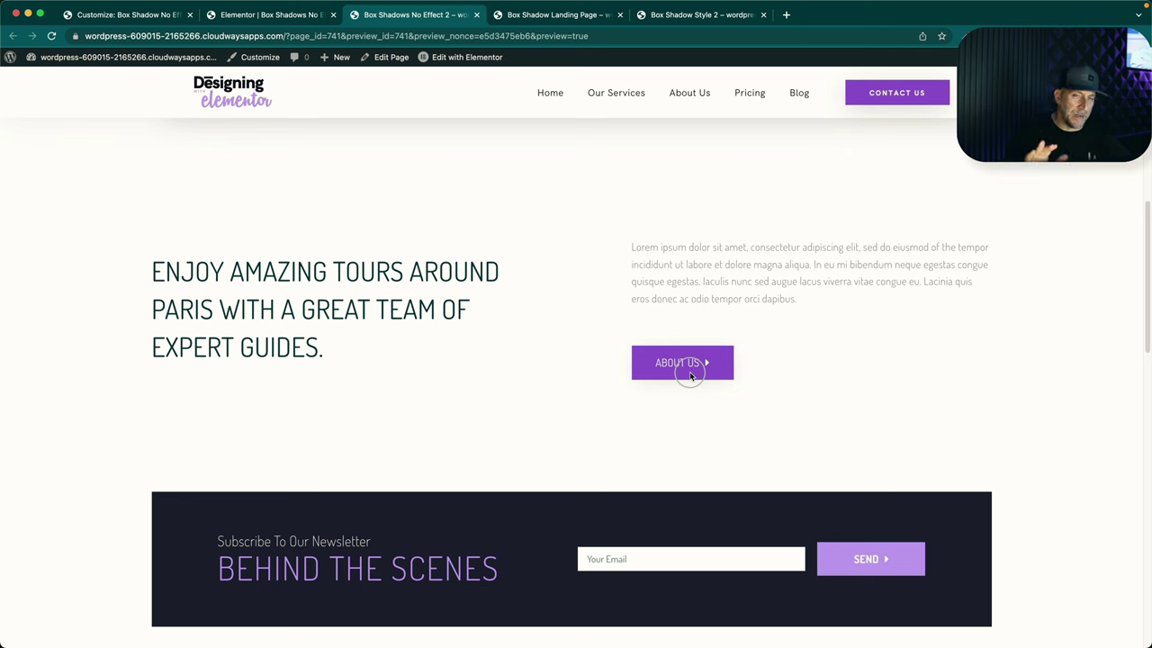
key(ctrl+shift+Tab)
Set the Credit Card Processing icon box's normal box shadow color to rgba(37, 37, 37, 0.15).
scroll(620, 424, down, 8)
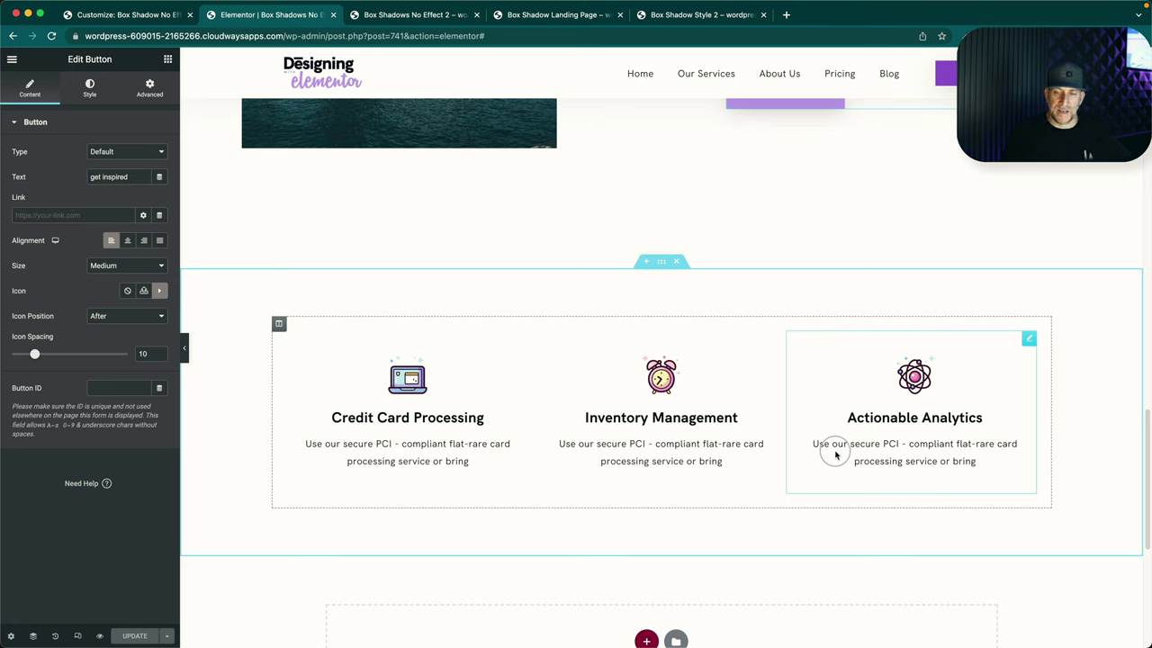
click(401, 382)
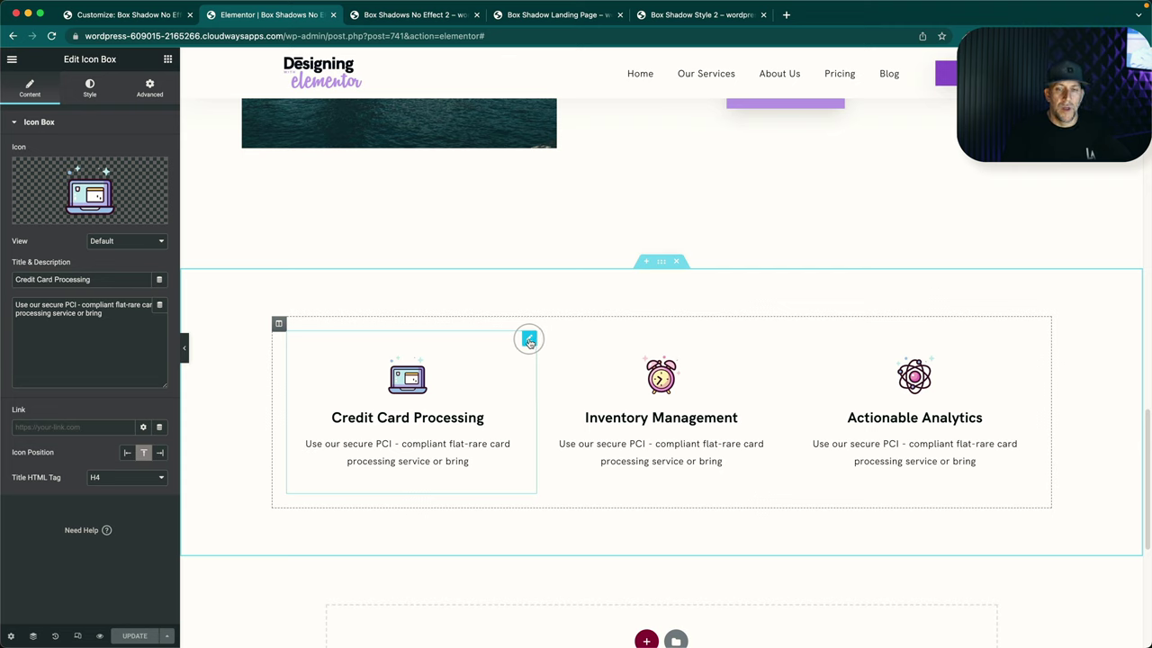
click(89, 87)
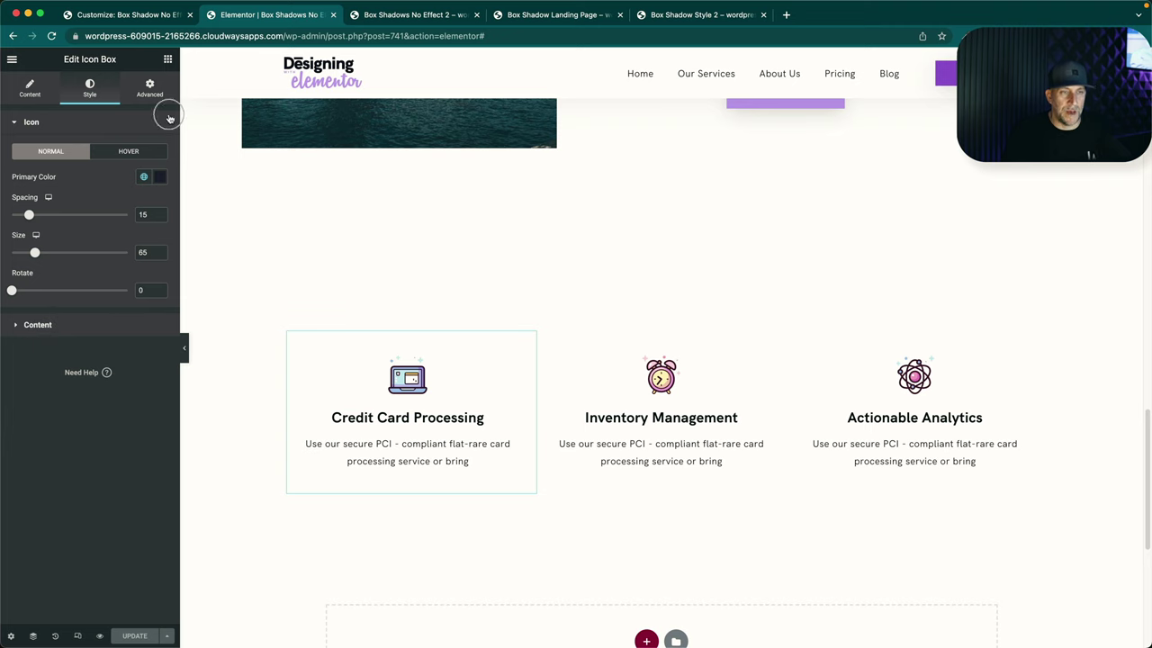
click(150, 88)
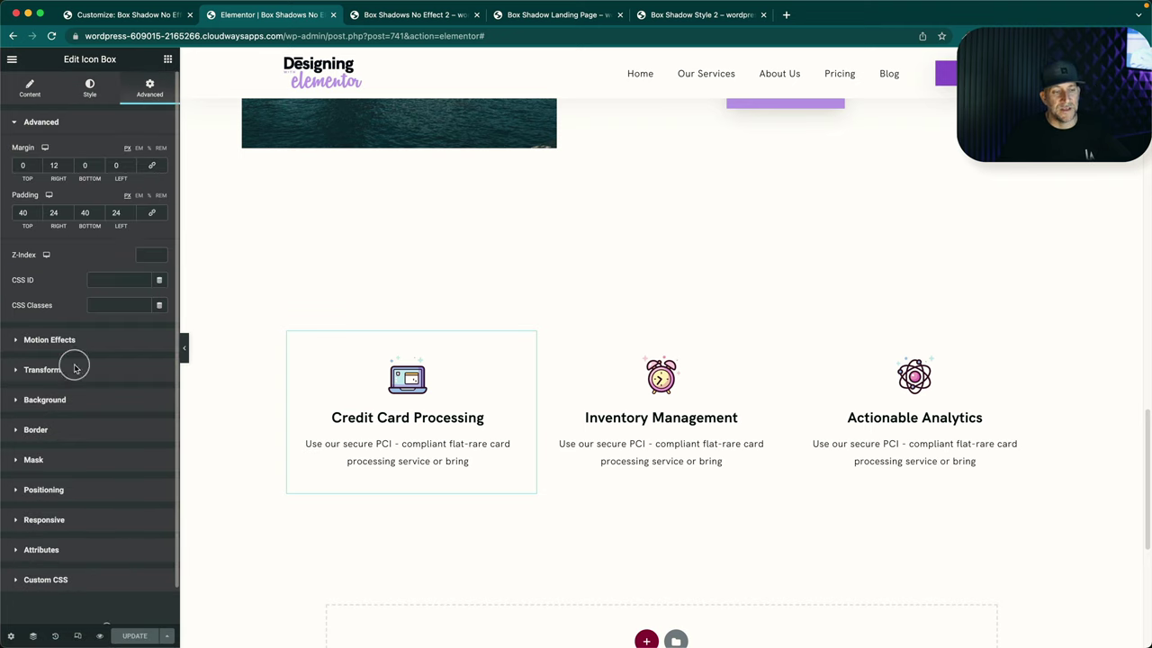
click(20, 430)
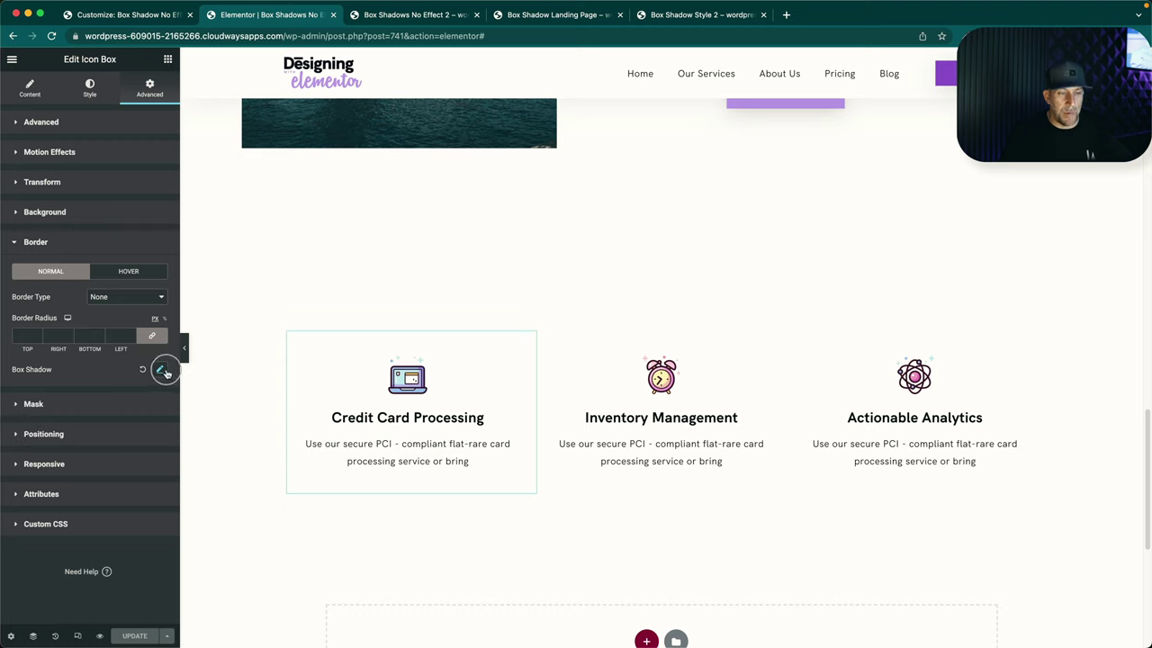
click(161, 370)
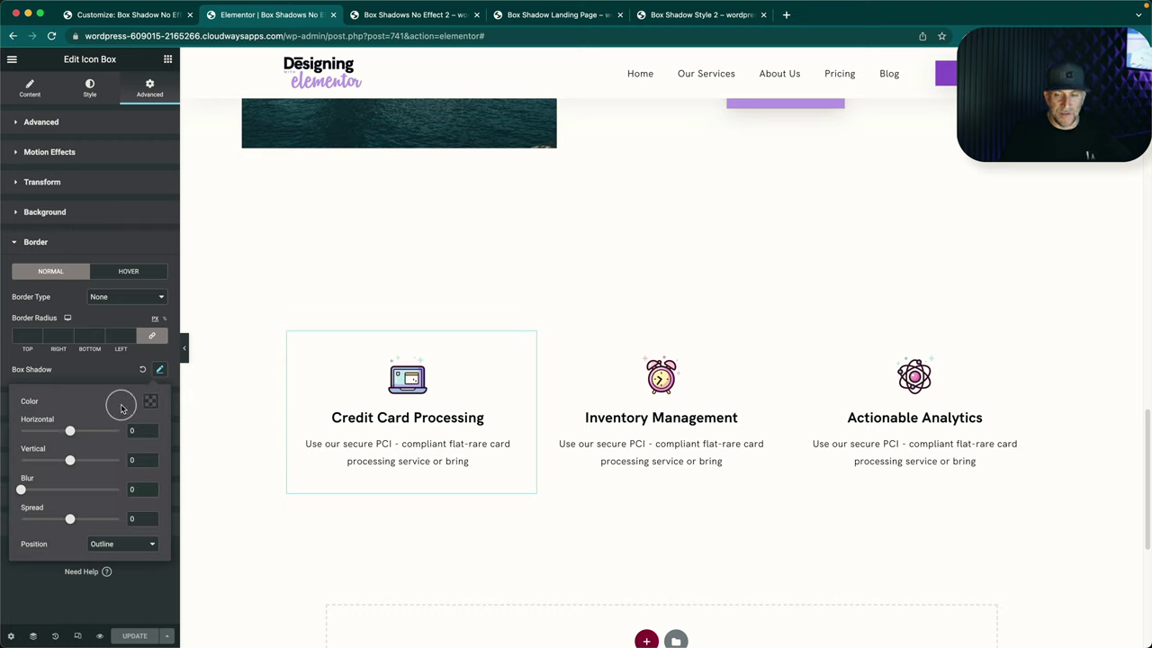
click(149, 401)
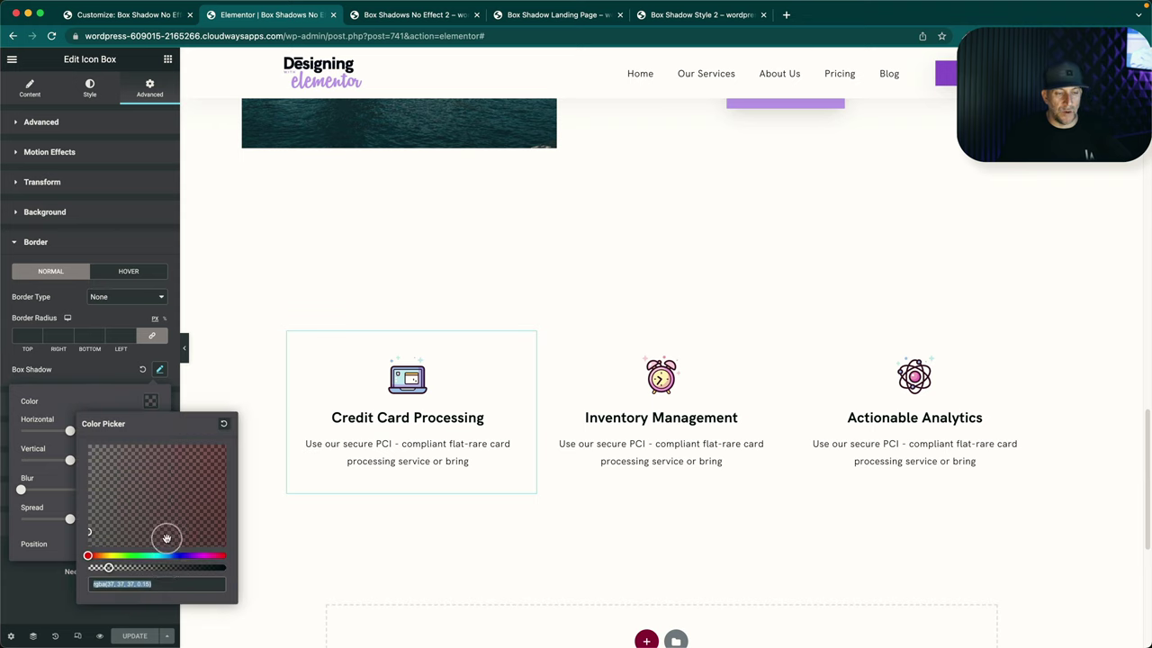
click(101, 396)
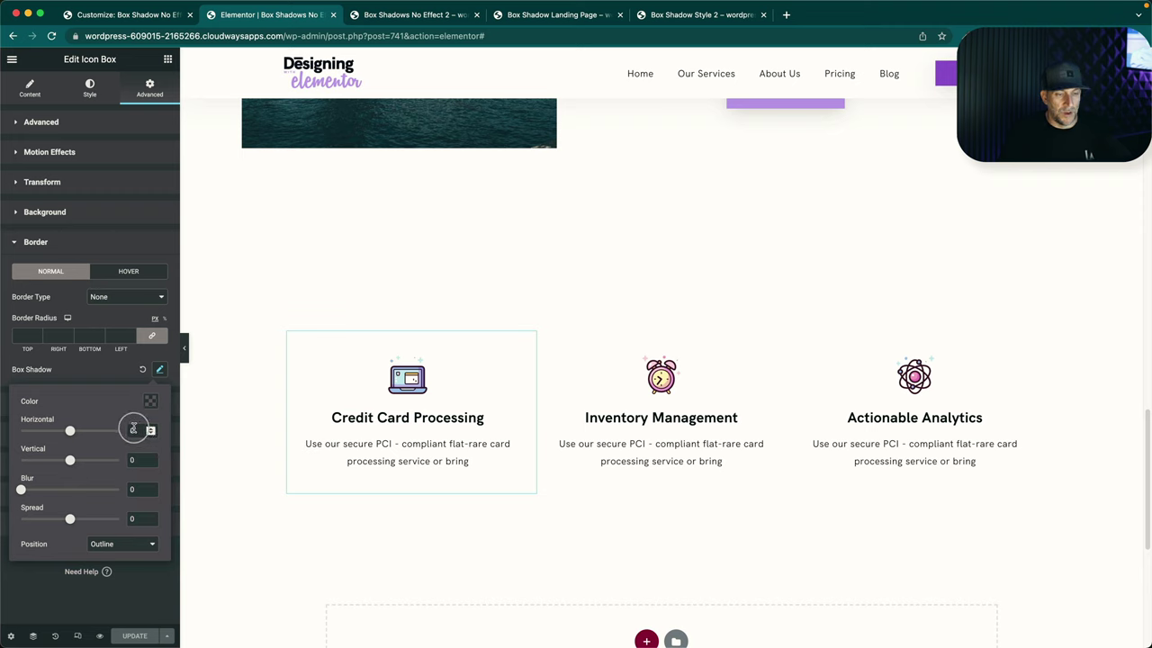
Set the Credit Card Processing icon box's shadow to vertical 10, blur 40 and spread -5.
click(129, 460)
text(10)
click(133, 488)
drag(134, 489, 113, 487)
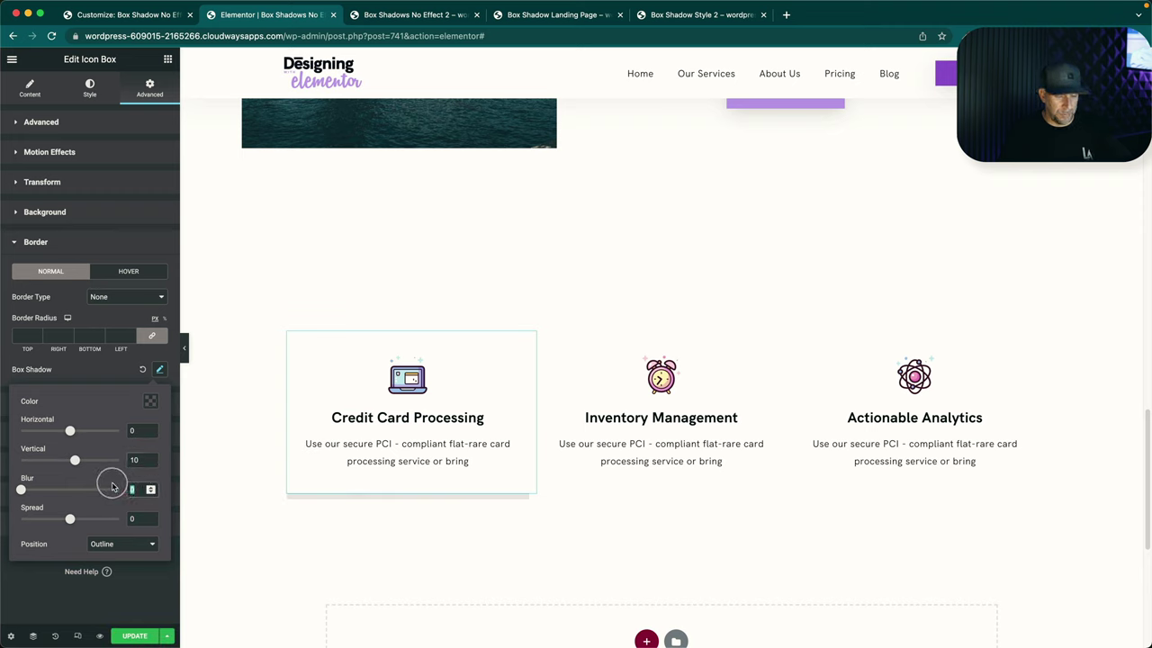
text(40)
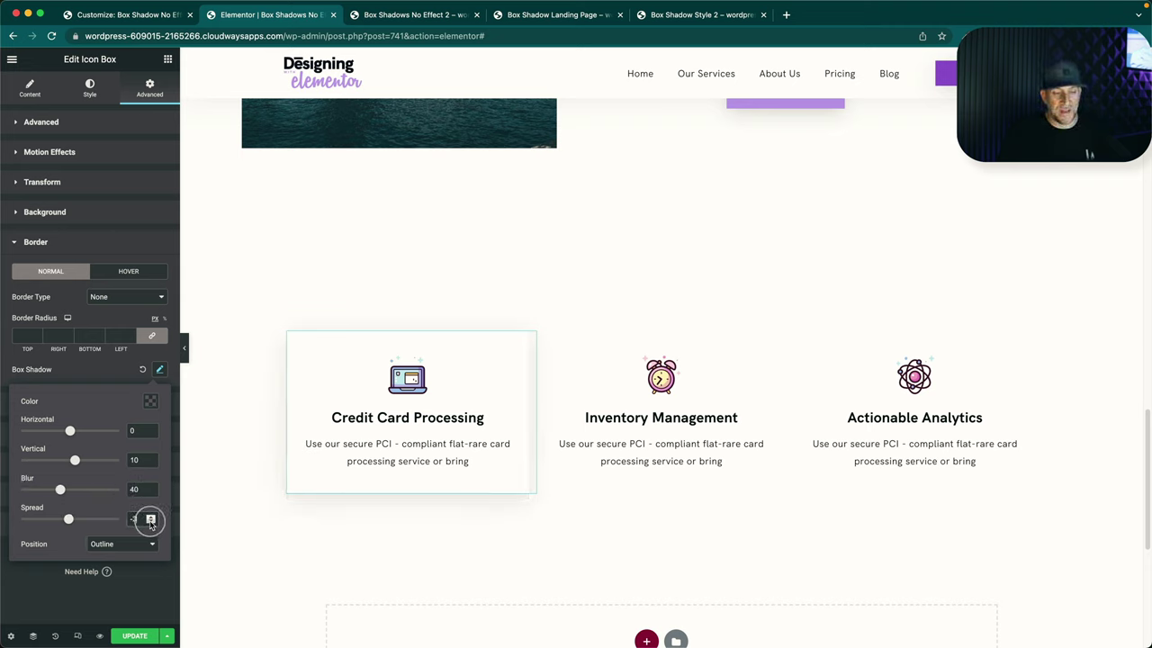
click(151, 523)
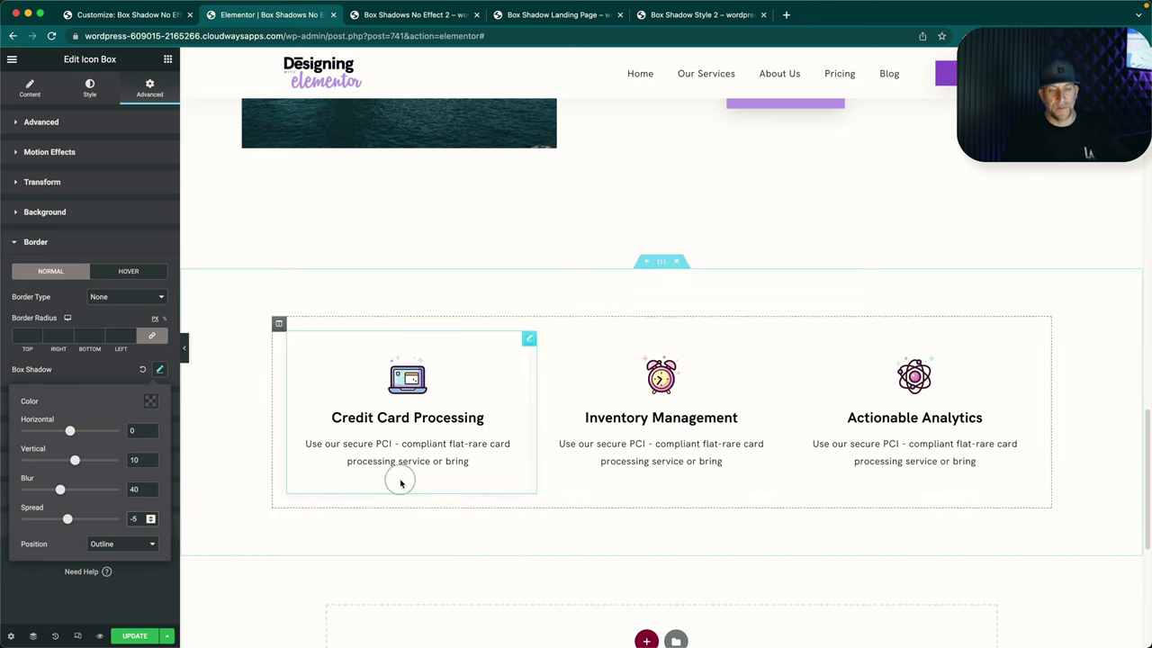
Copy the Credit Card Processing icon box and paste its style onto the Inventory Management and Actionable Analytics boxes.
right_click(530, 337)
click(564, 388)
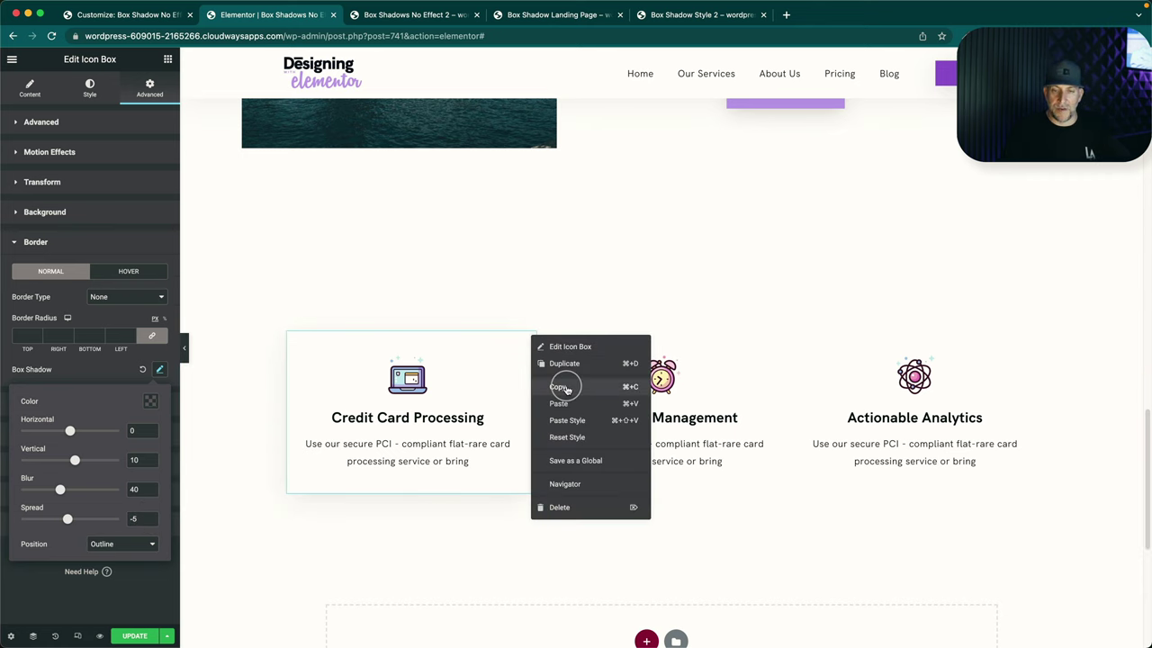
right_click(781, 338)
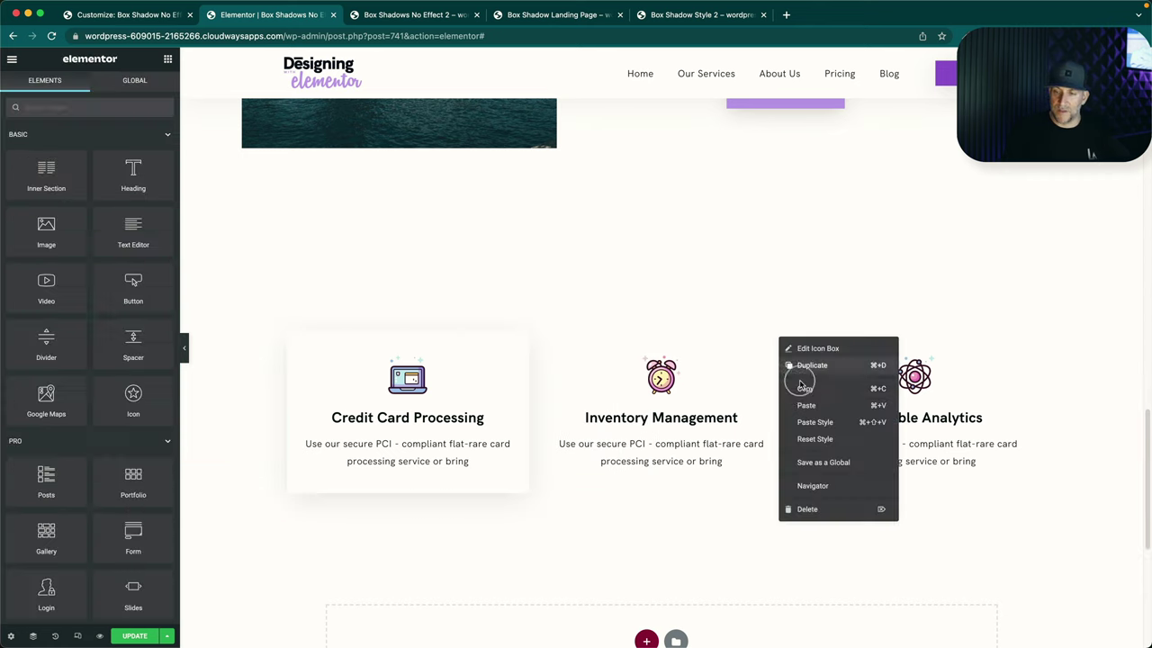
click(812, 409)
right_click(1027, 336)
click(1063, 409)
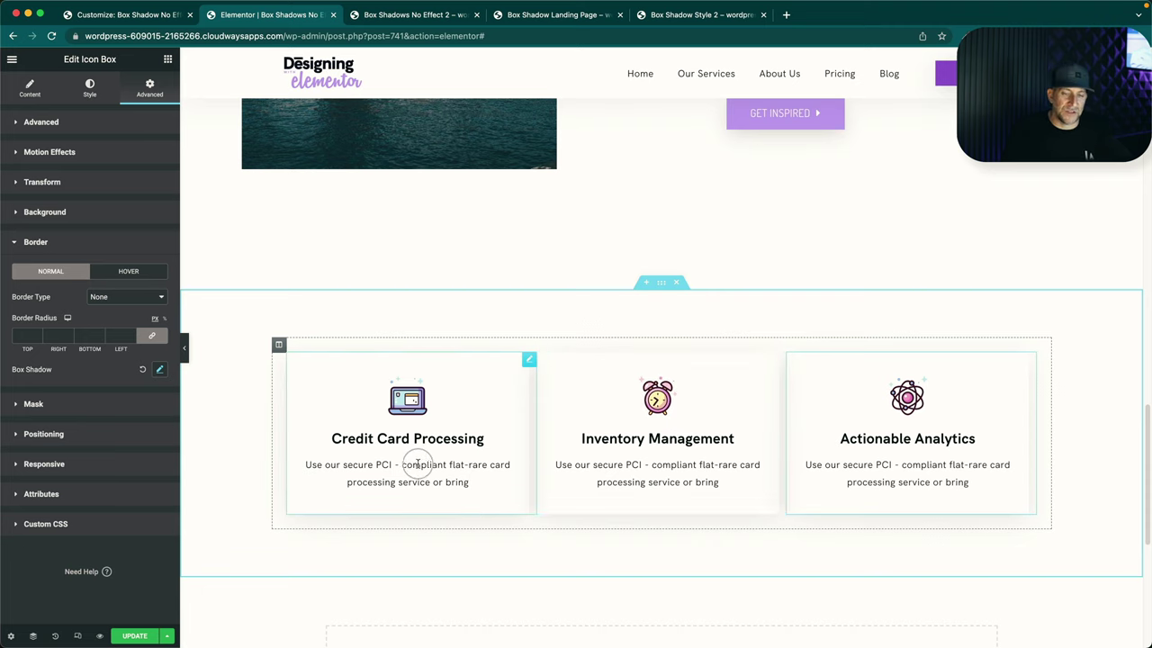
Set the Credit Card Processing icon box's hover box shadow to rgba(0, 0, 0, 0.1) with vertical 5, blur 30 and spread -10.
scroll(414, 460, down, 2)
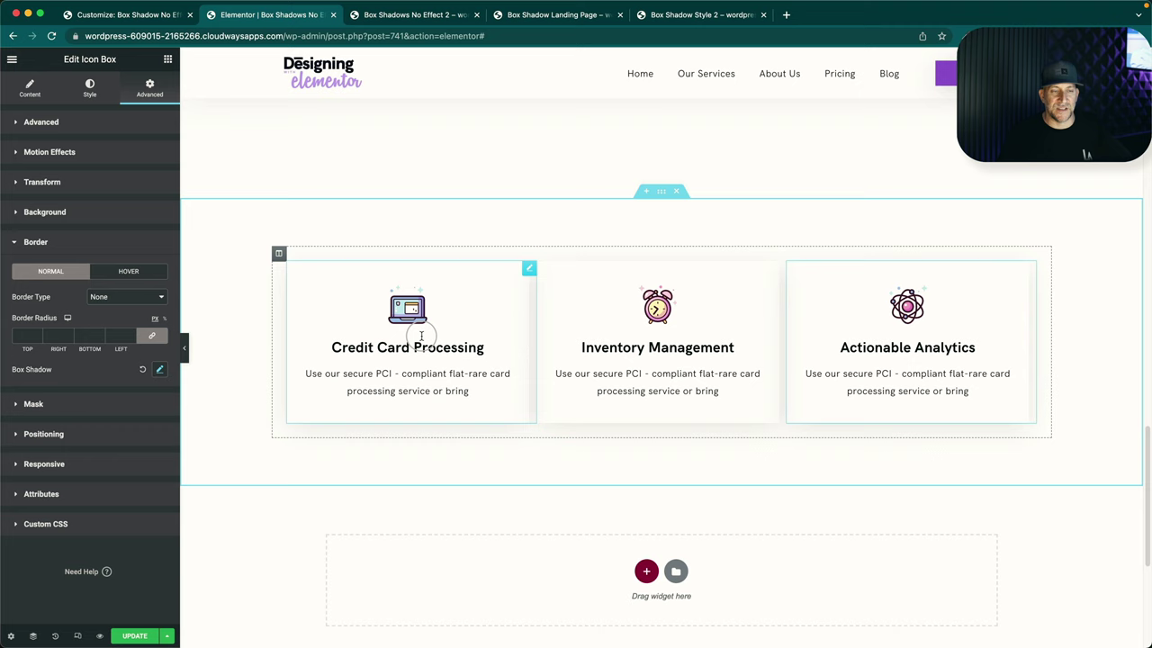
click(464, 272)
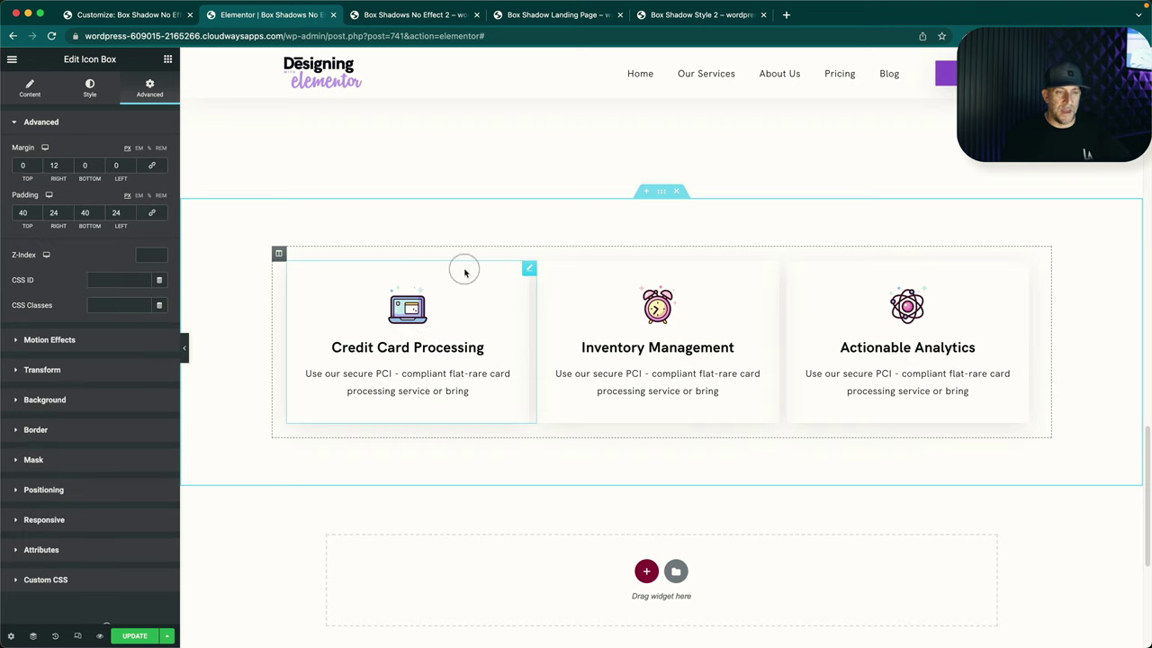
click(54, 432)
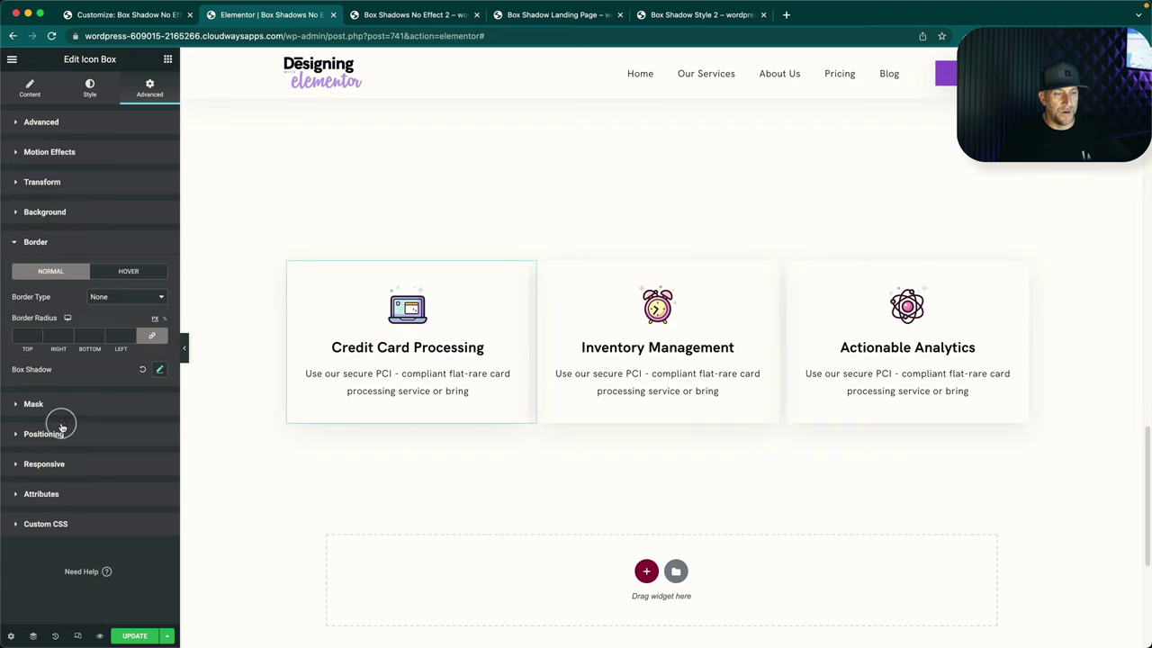
click(127, 271)
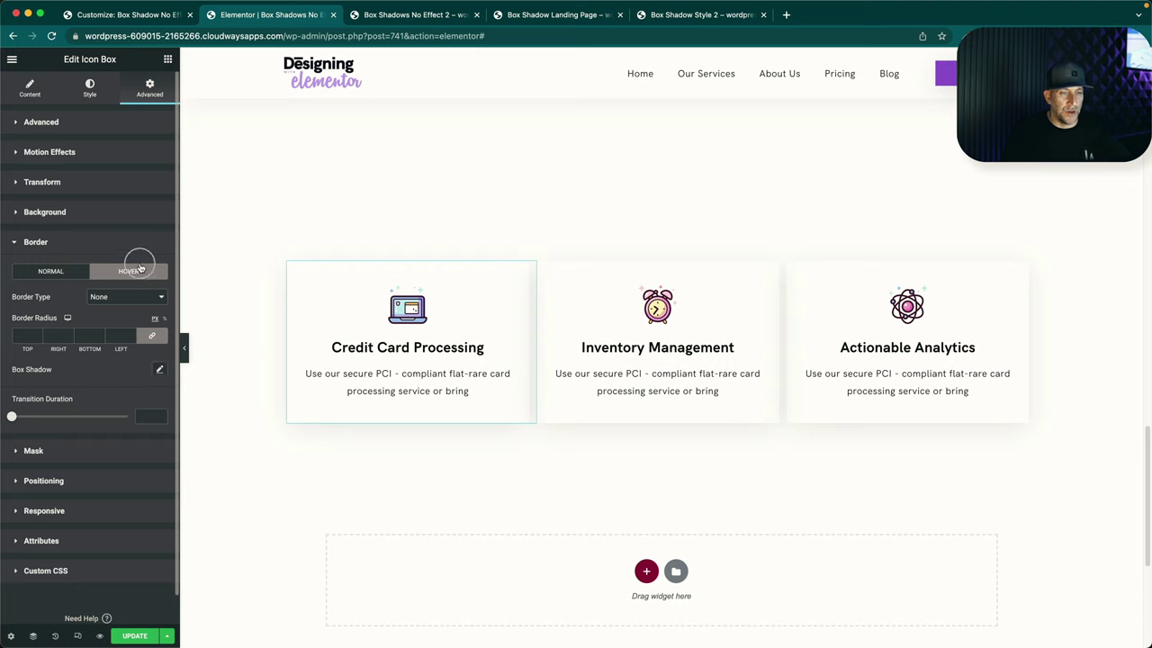
click(159, 369)
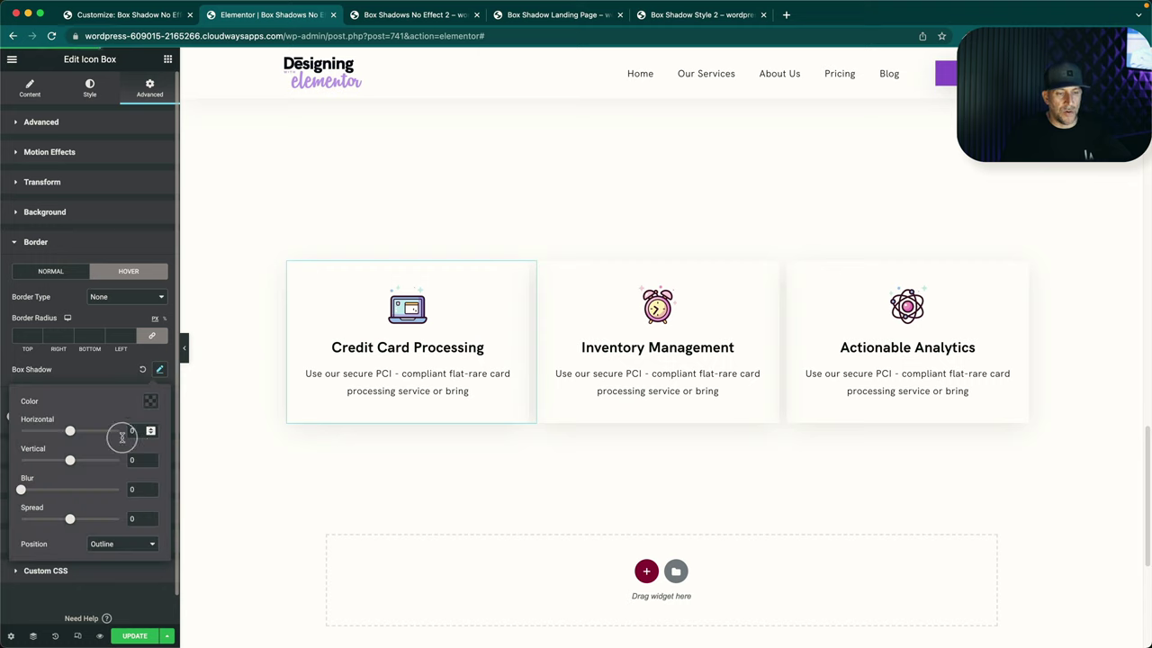
click(150, 401)
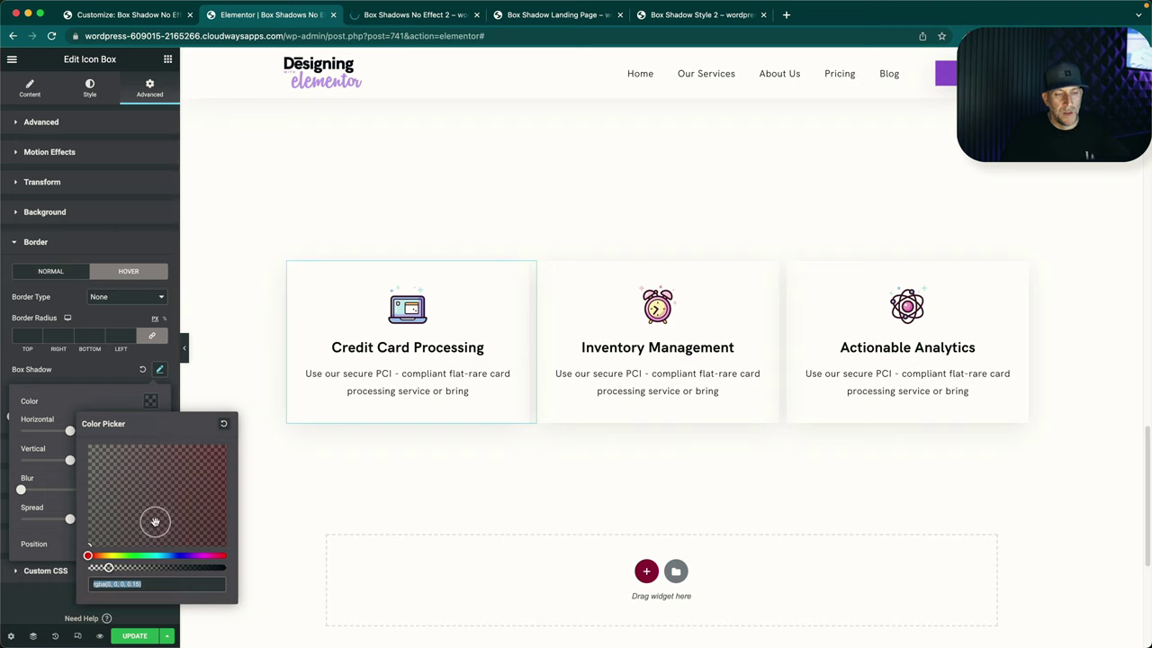
click(108, 567)
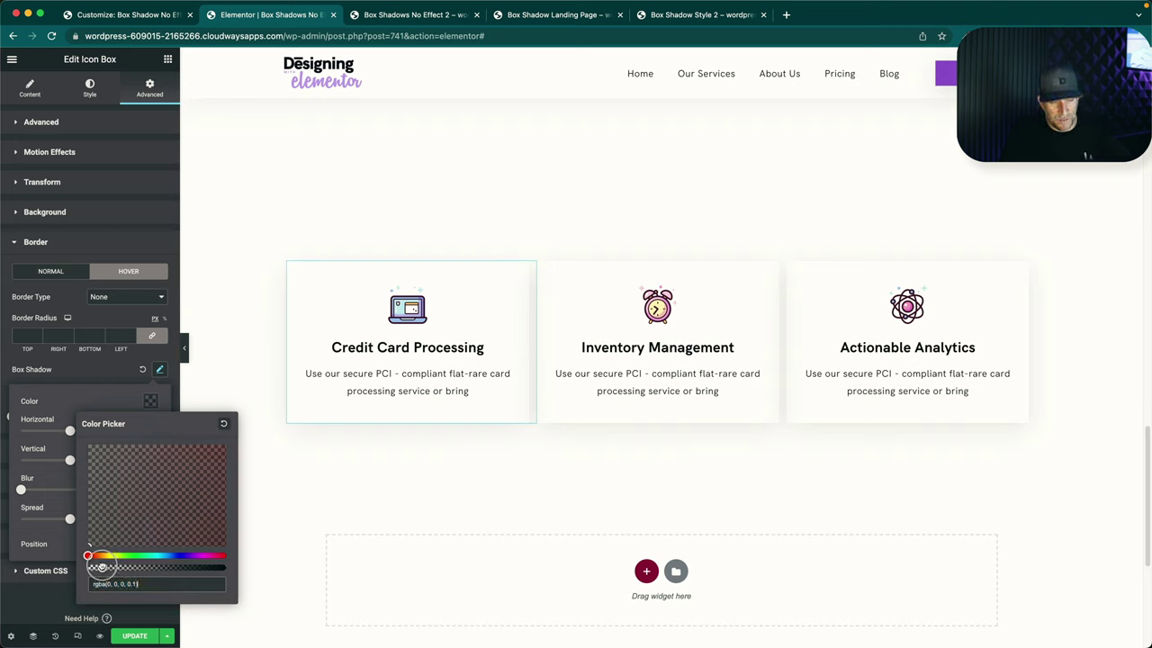
click(116, 404)
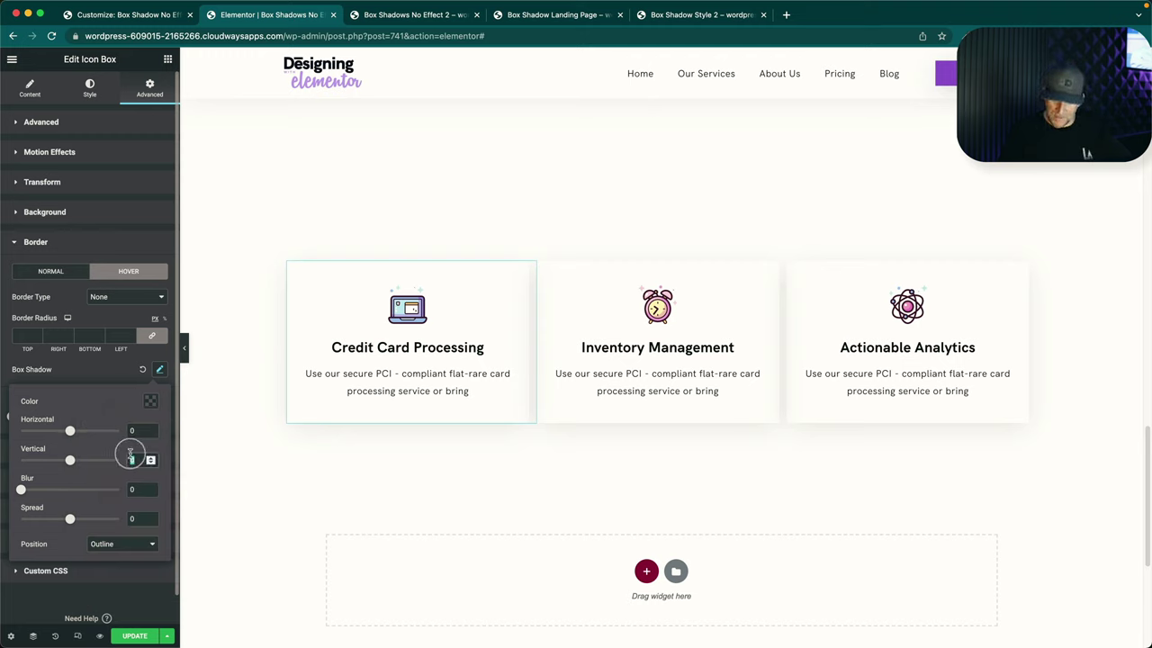
click(126, 489)
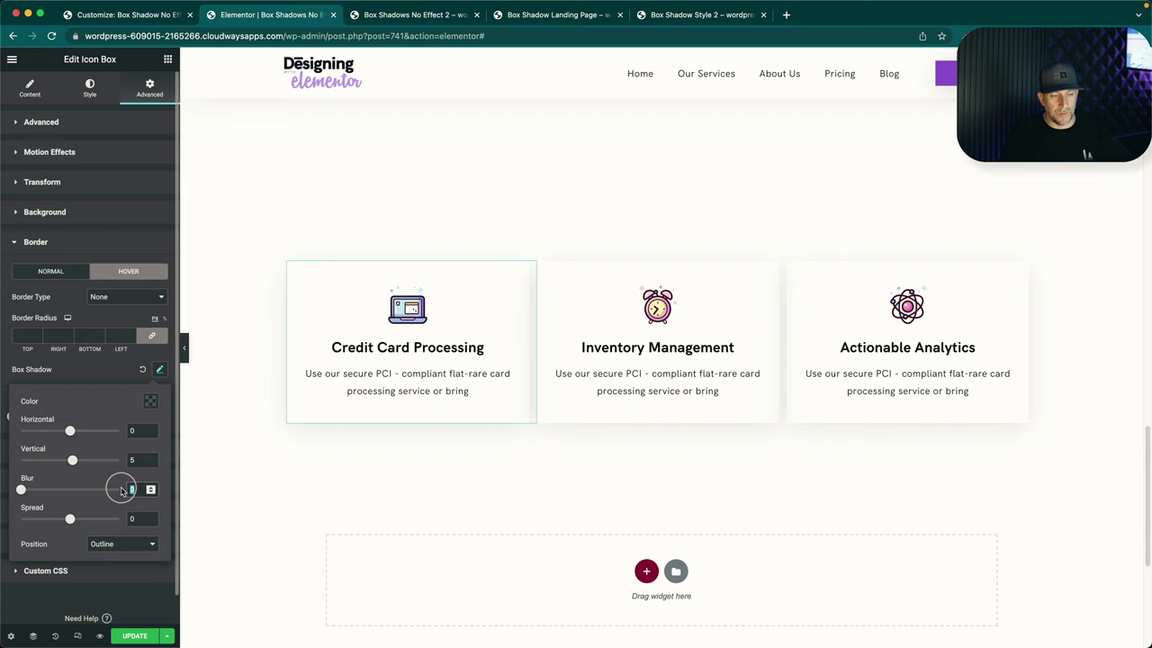
click(150, 519)
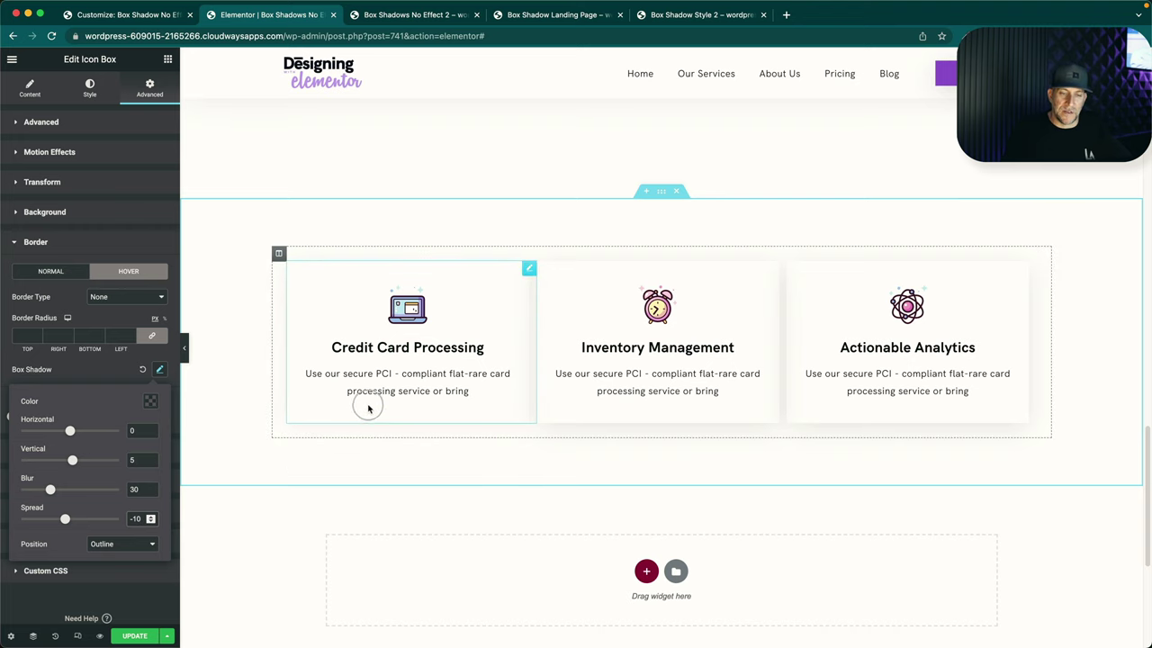
Copy the Credit Card Processing icon box, paste its style onto the Inventory Management and Actionable Analytics boxes, and update the page.
right_click(530, 269)
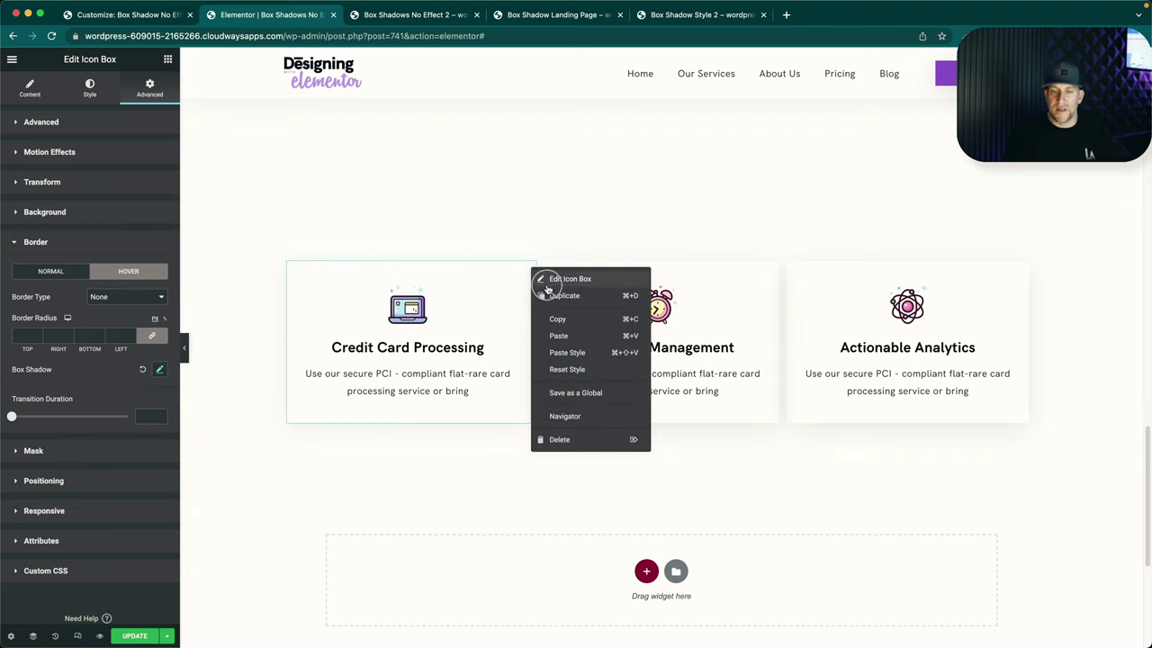
click(560, 320)
right_click(774, 267)
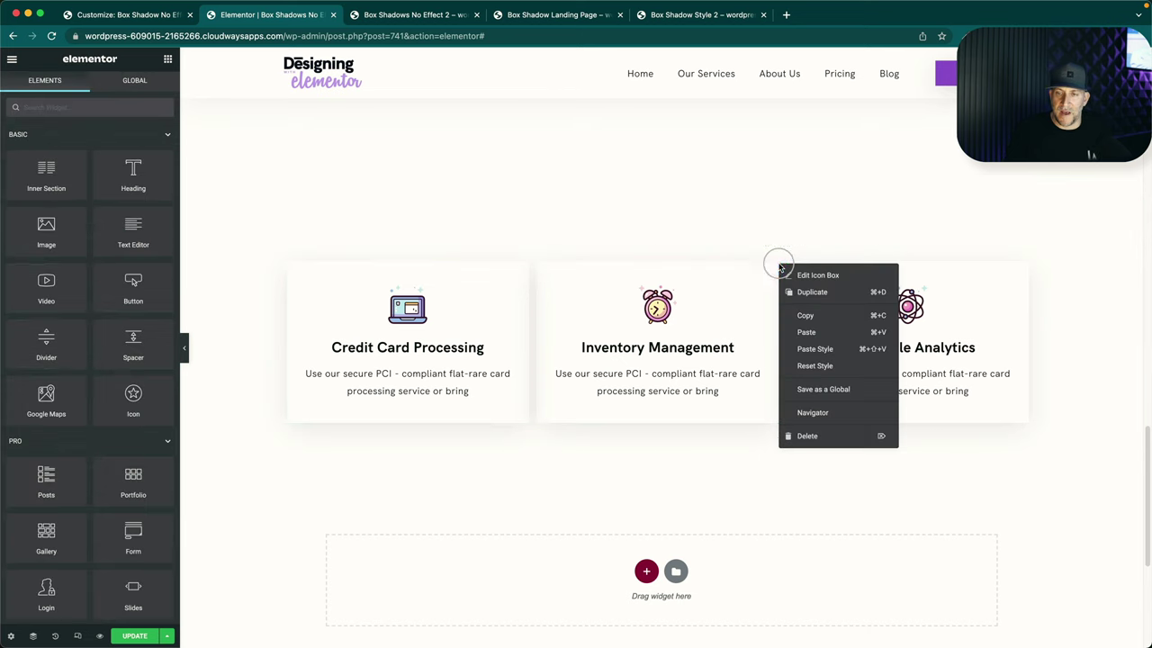
click(821, 350)
right_click(1017, 262)
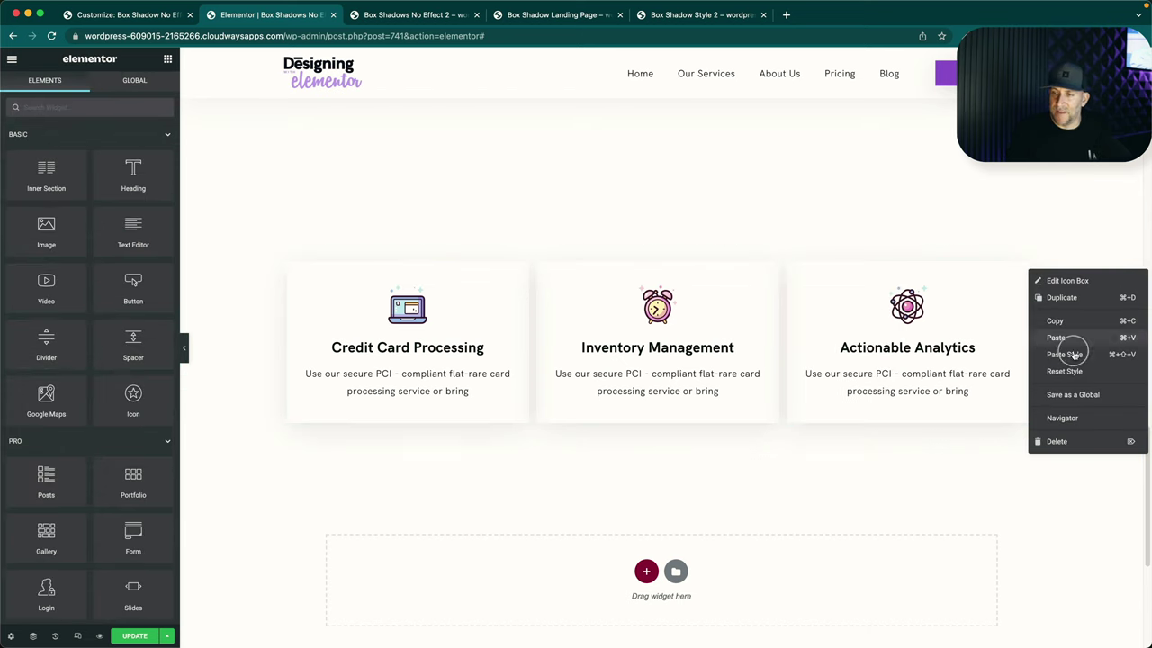
click(1076, 358)
click(100, 636)
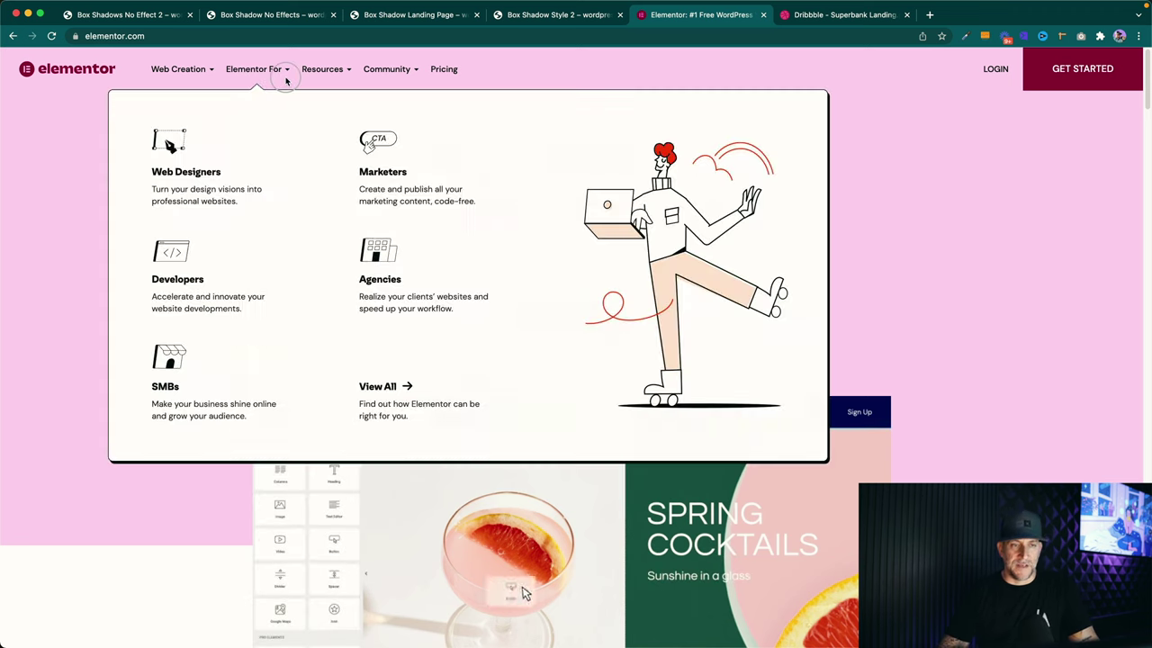
Examine the solid, hard-edged box shadows on the Elementor homepage dropdown and the Joboard landing page design on Dribbble.
mouse_move(285, 80)
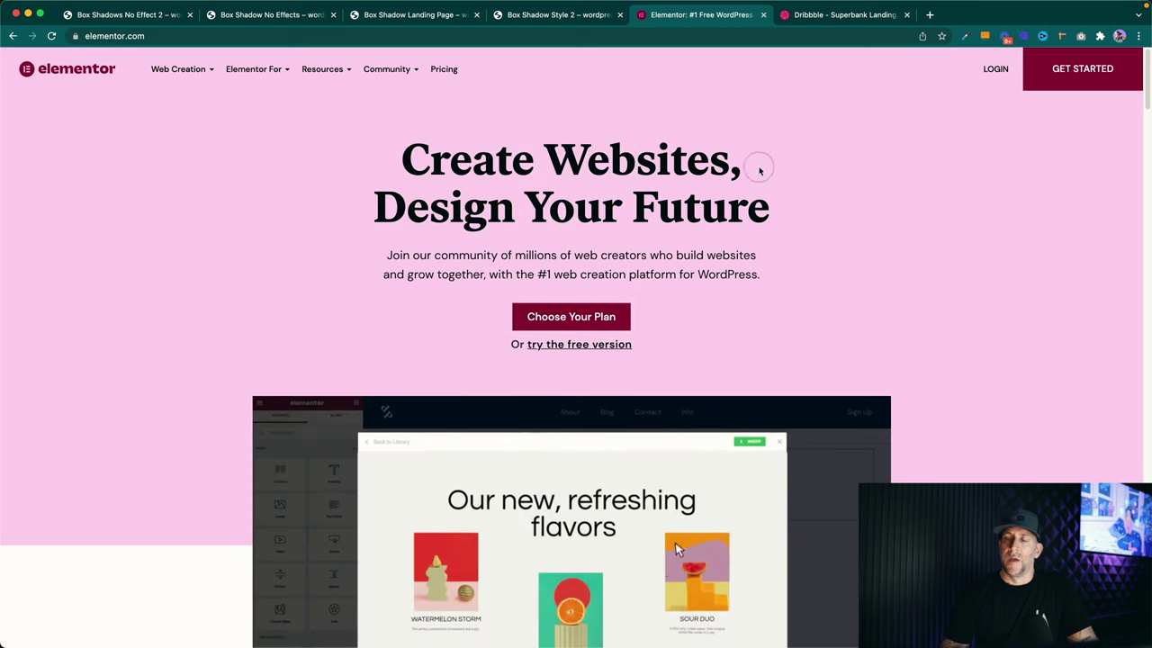
click(830, 14)
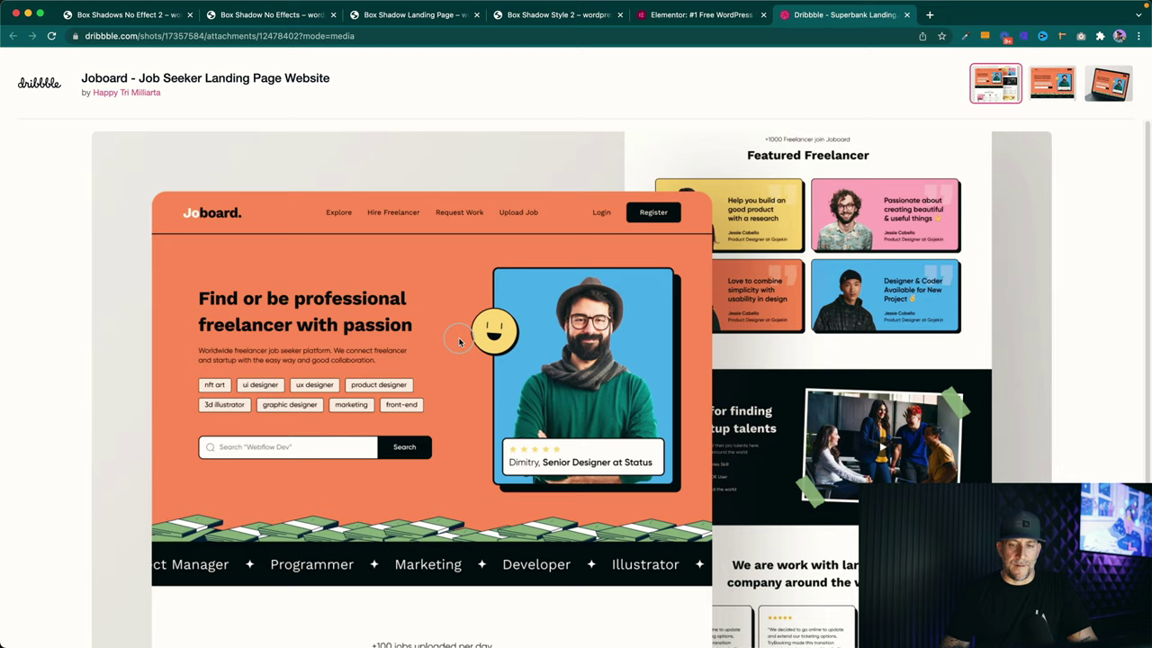
scroll(459, 341, down, 3)
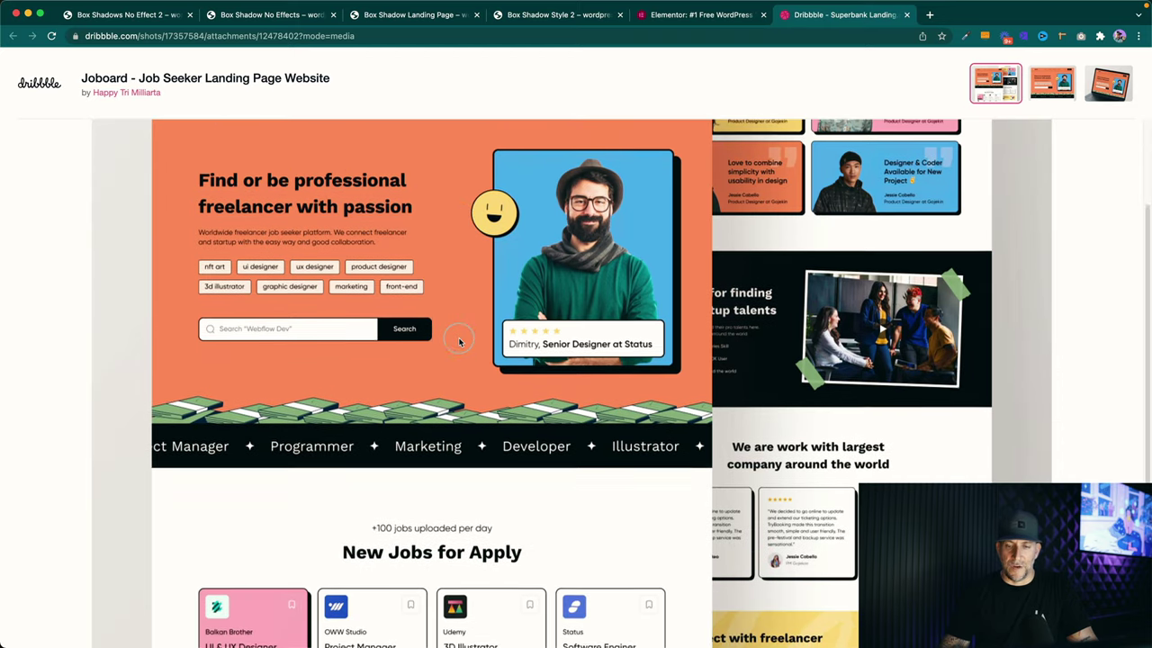
scroll(459, 341, down, 2)
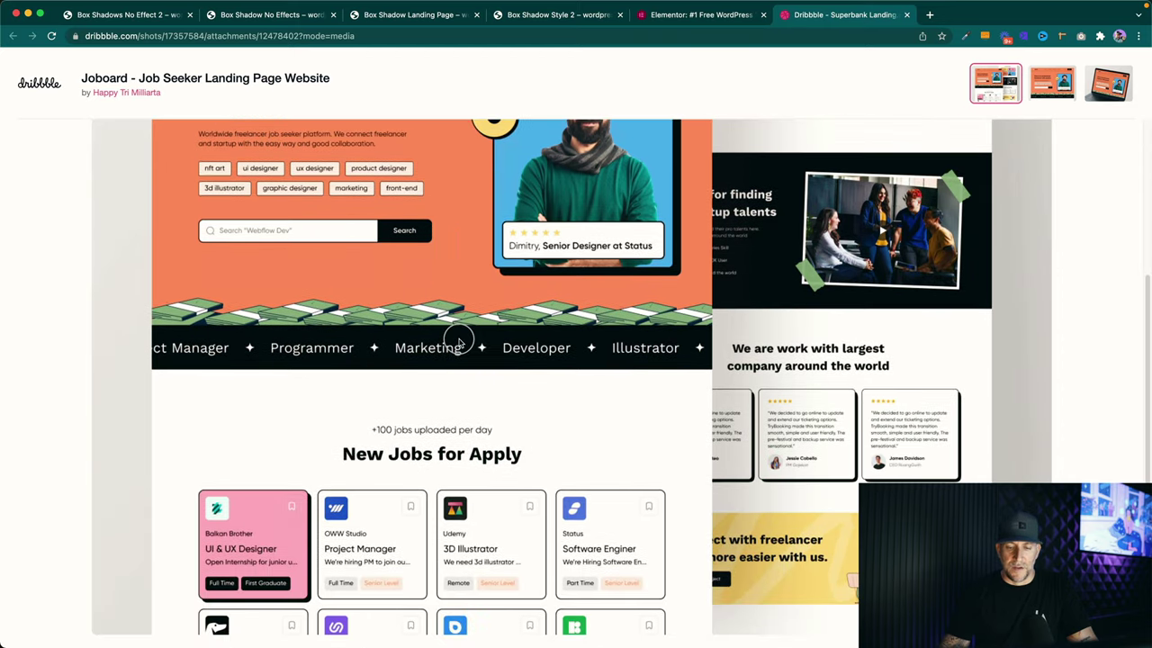
scroll(515, 333, up, 3)
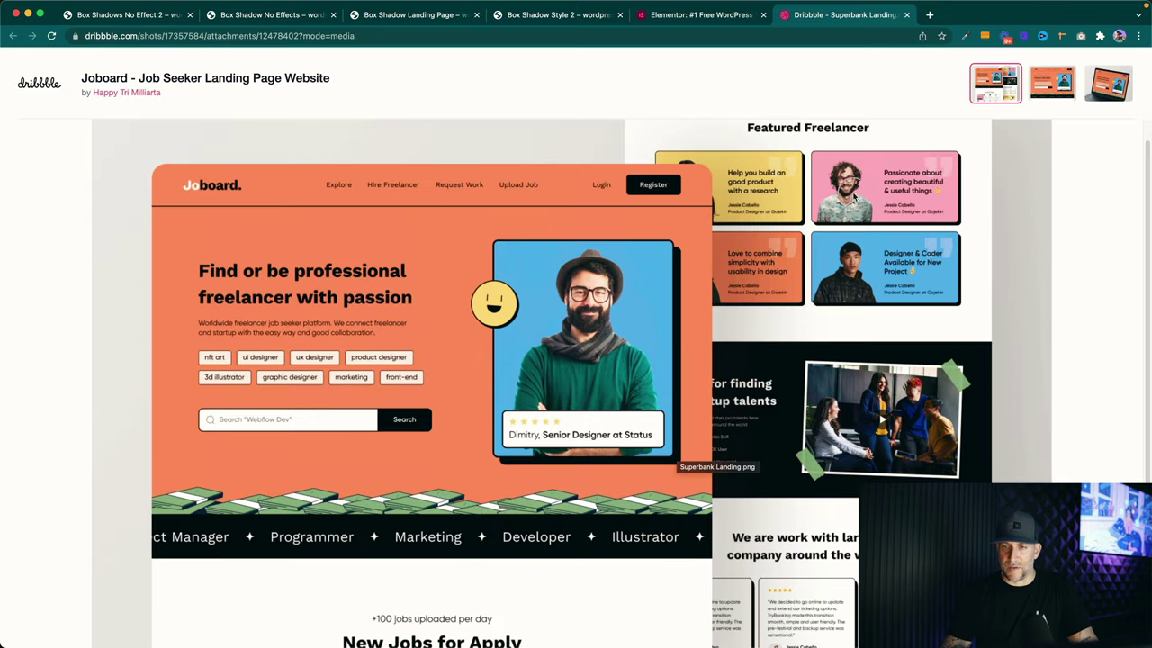
scroll(616, 350, down, 3)
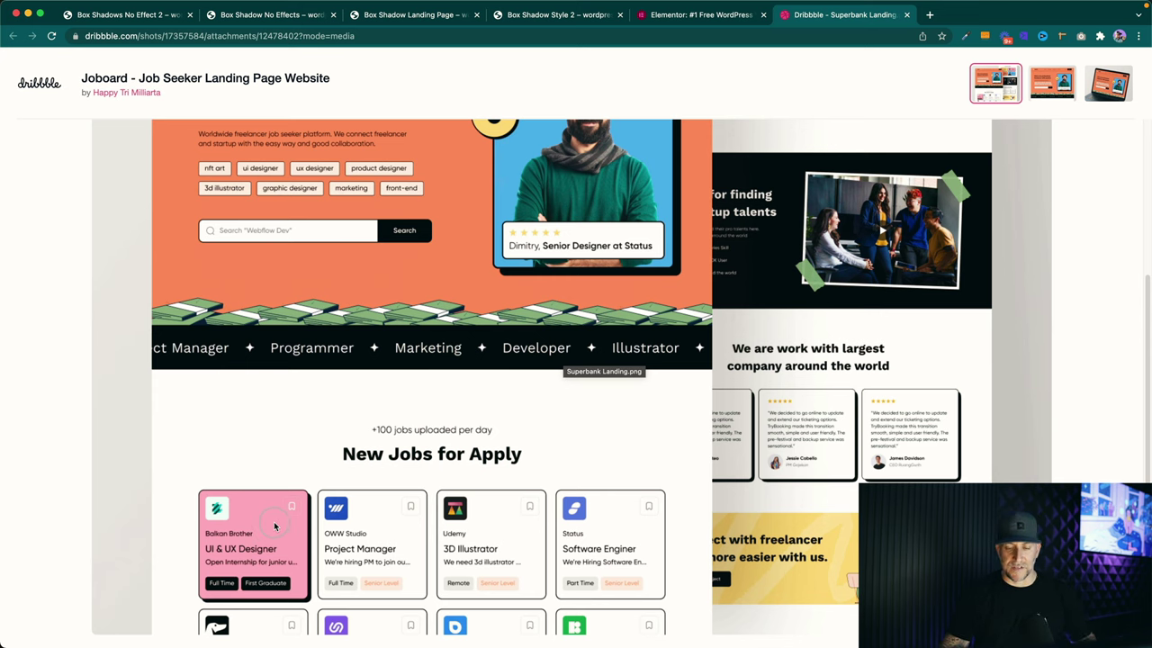
scroll(421, 526, up, 5)
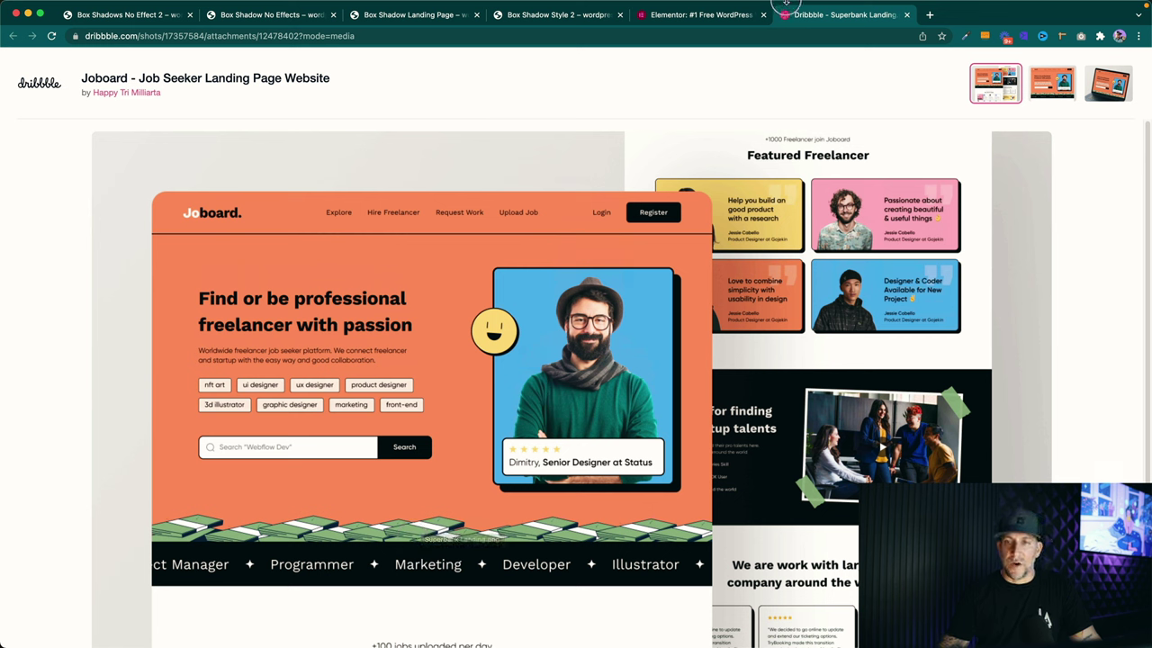
mouse_move(790, 5)
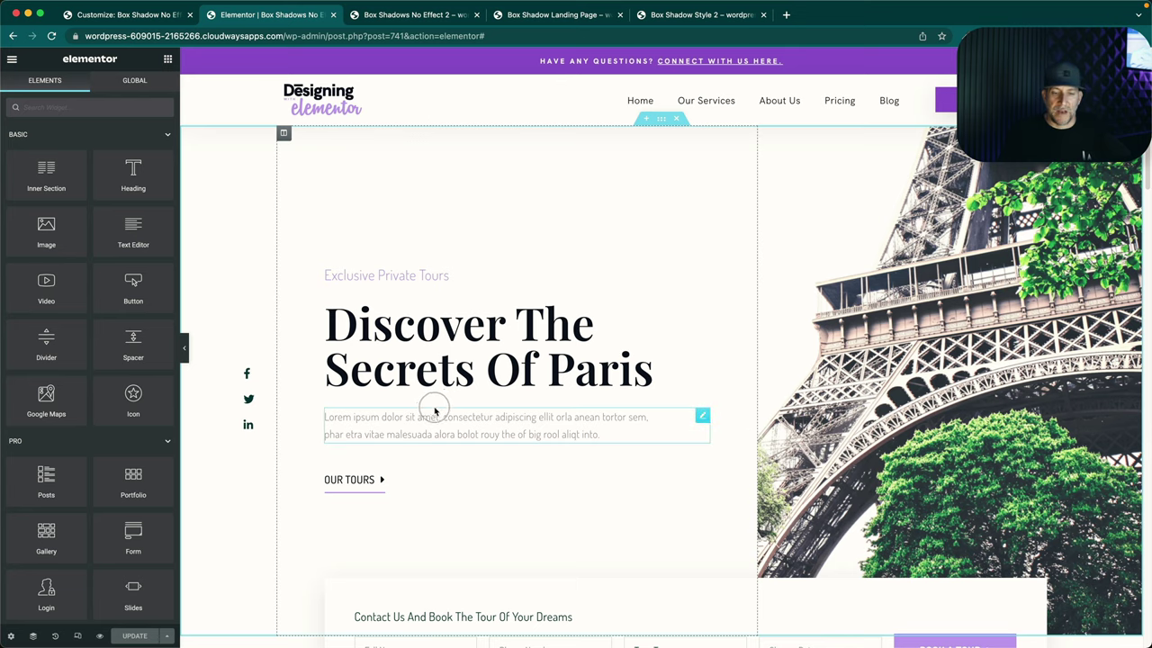
Set the booking form column's normal box shadow color to fully opaque black, rgba(0, 0, 0, 1).
scroll(427, 414, down, 4)
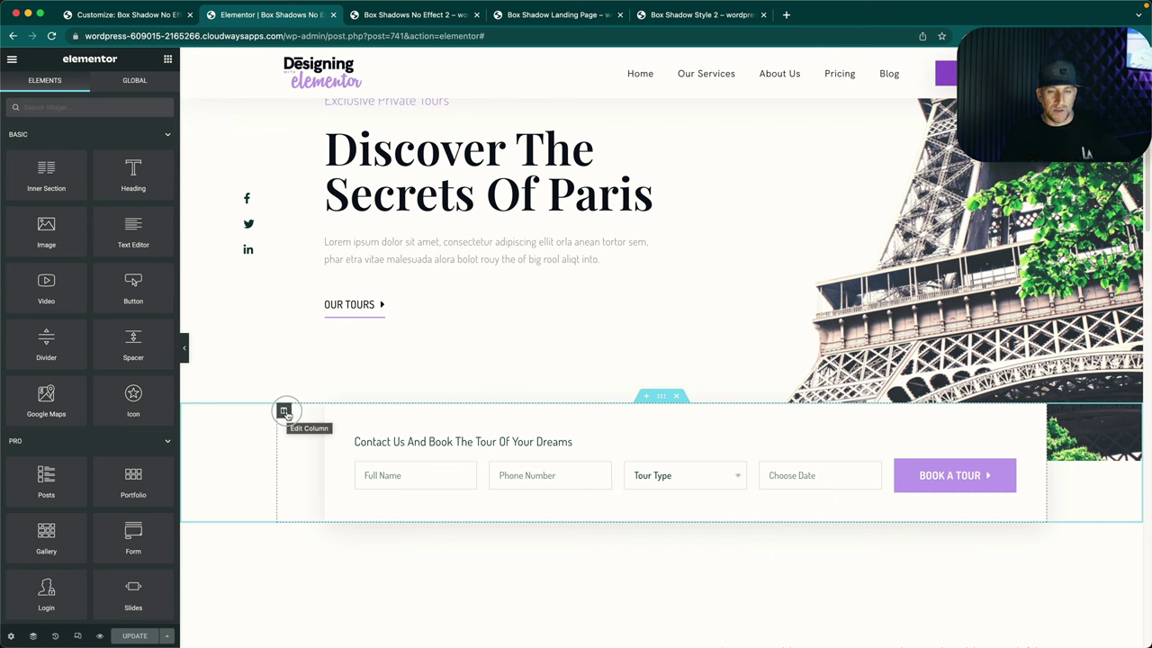
click(283, 414)
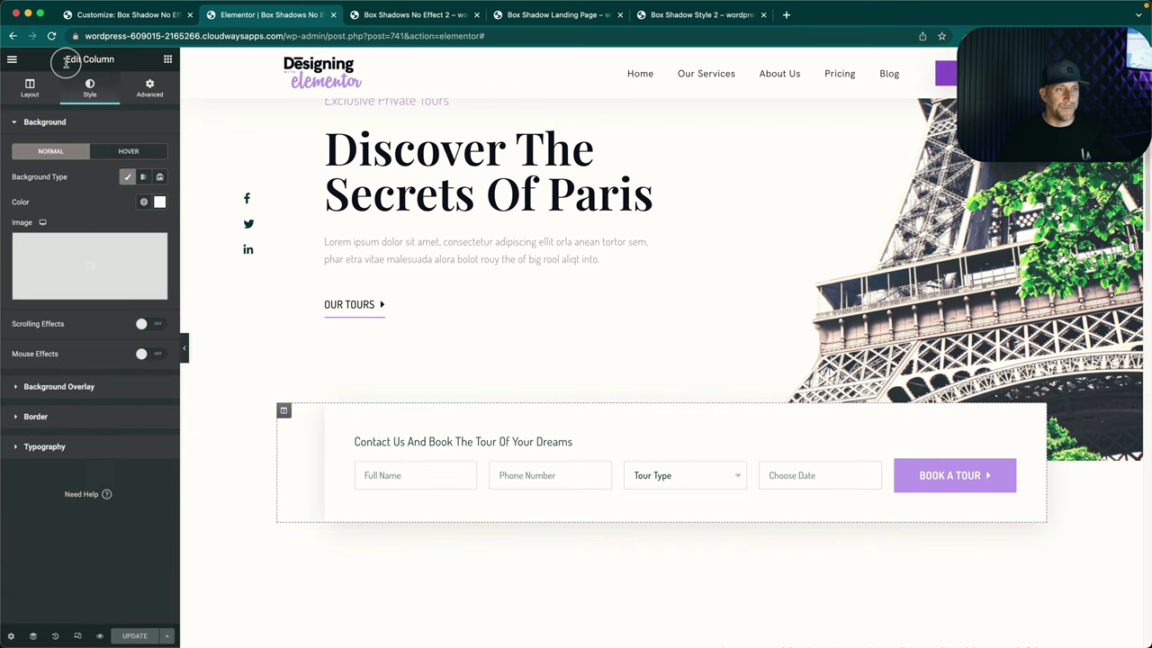
click(58, 427)
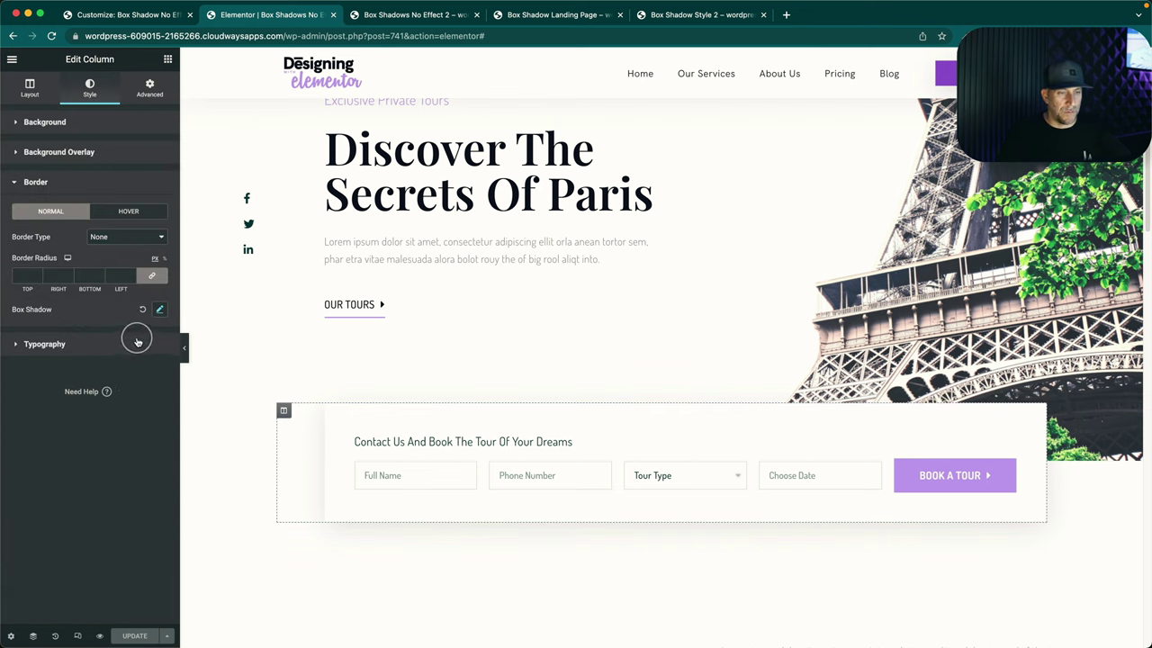
click(159, 310)
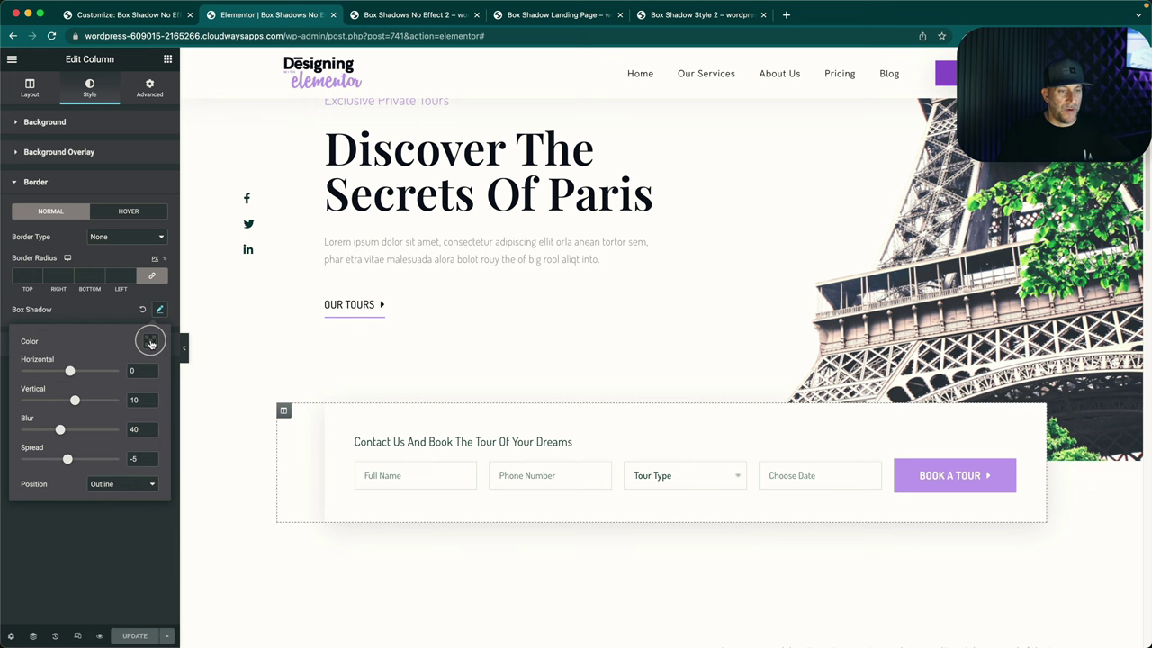
click(151, 342)
drag(108, 508, 226, 509)
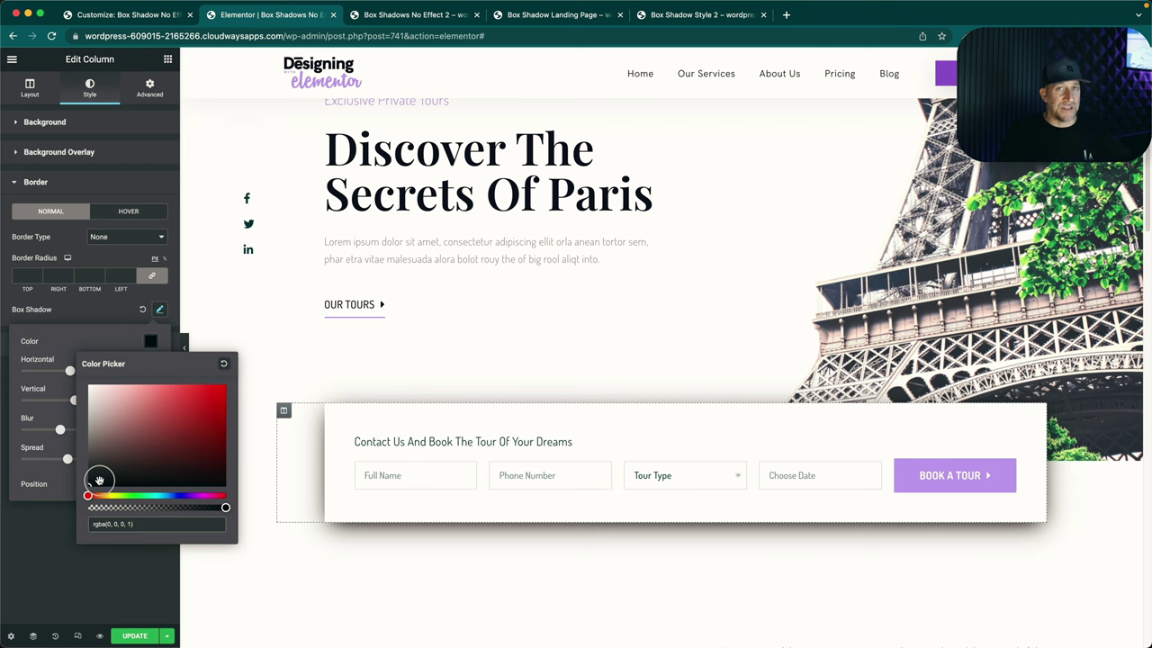
click(110, 335)
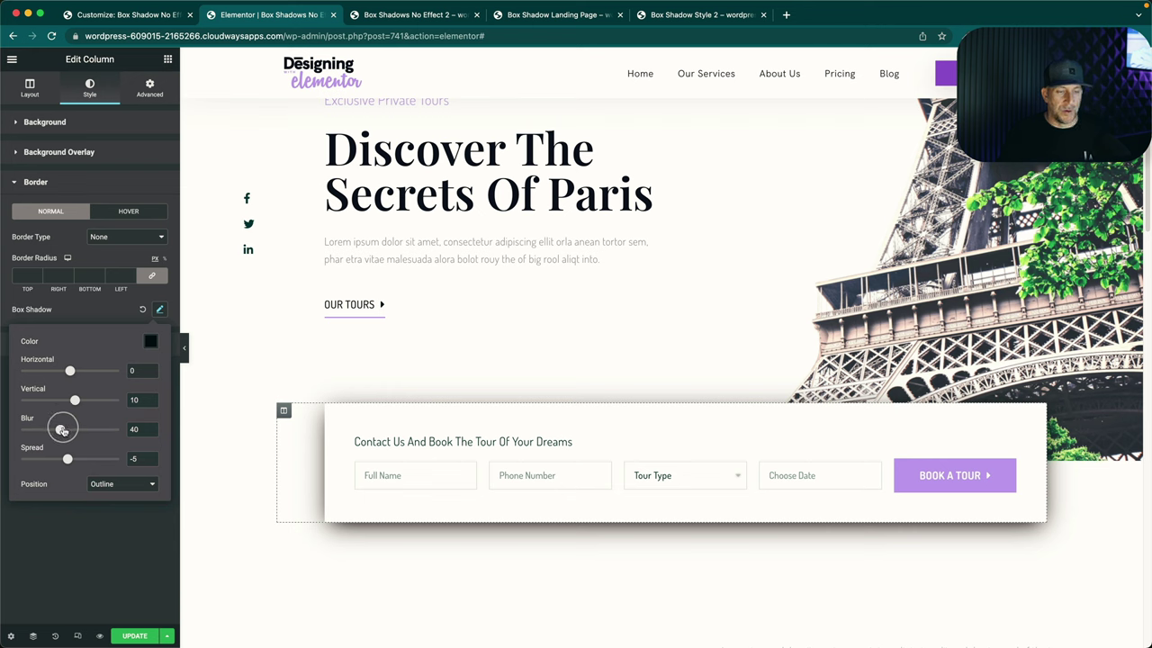
Set the booking form column's box shadow to blur 0, spread 0 and horizontal -10.
drag(61, 429, 18, 429)
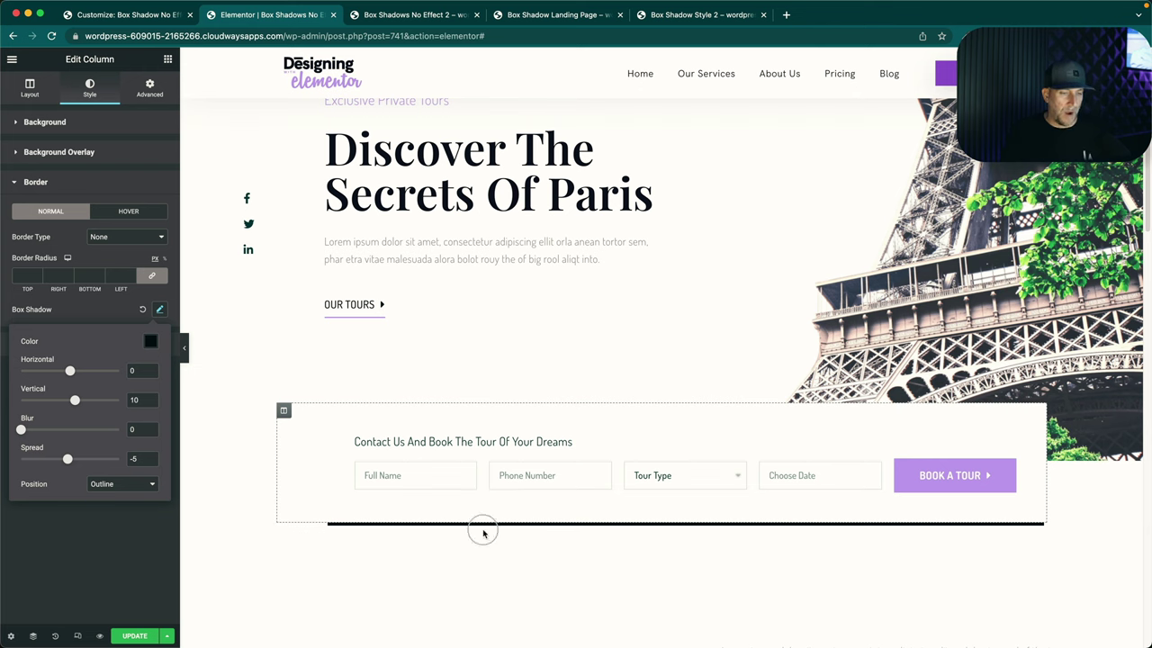
drag(68, 459, 69, 459)
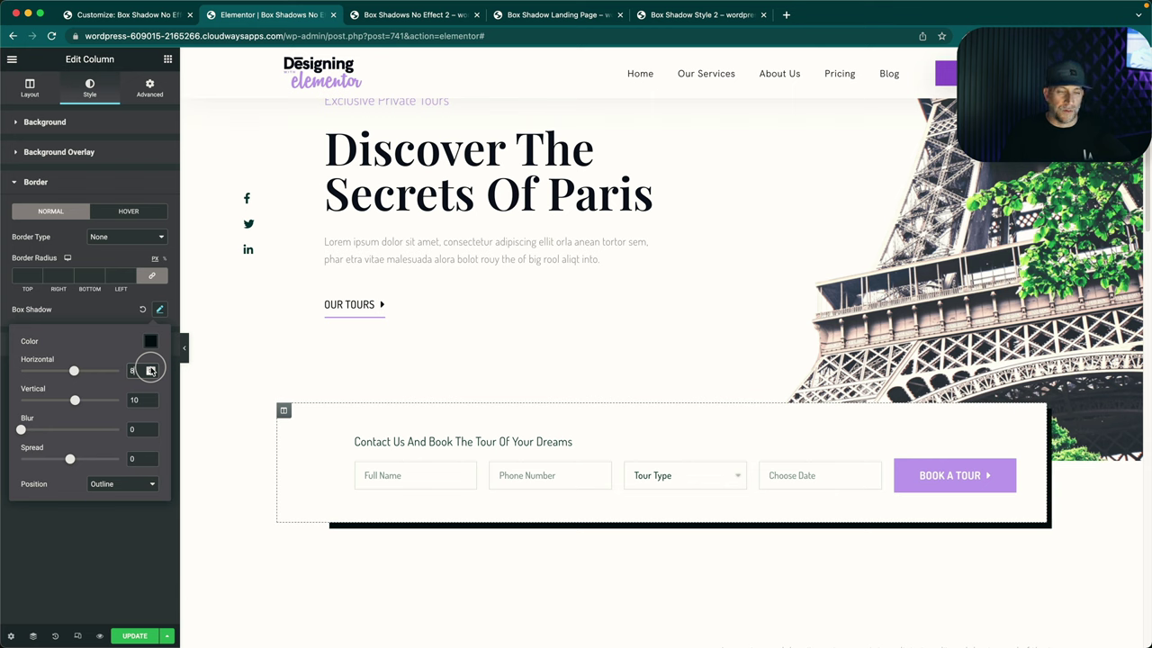
click(150, 369)
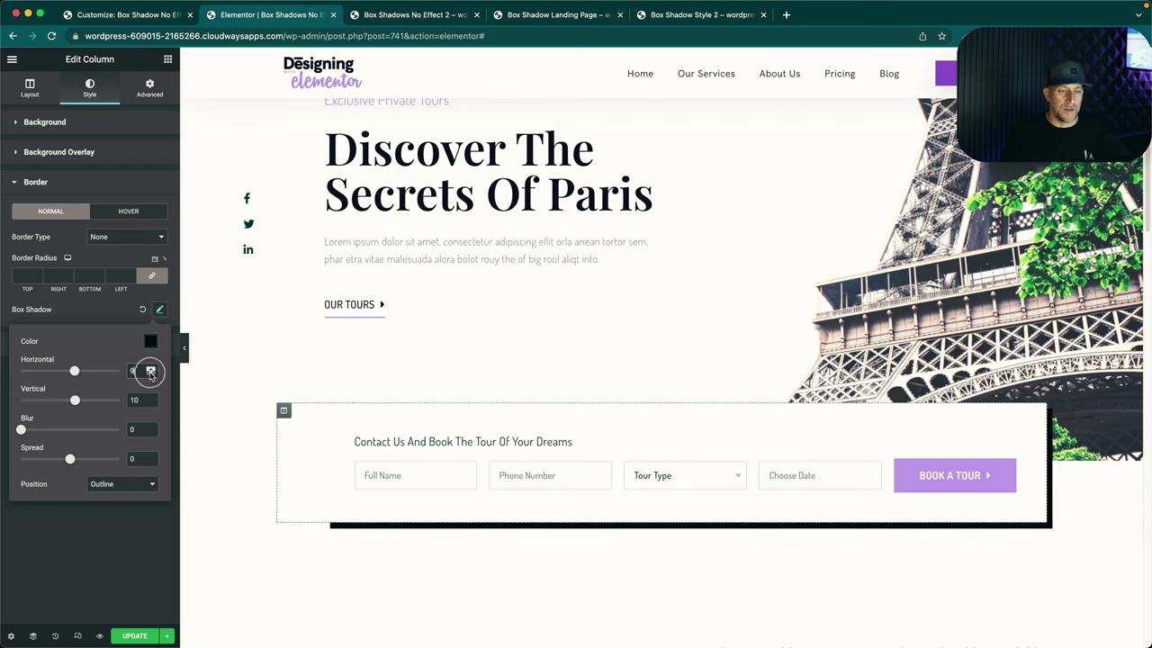
click(150, 374)
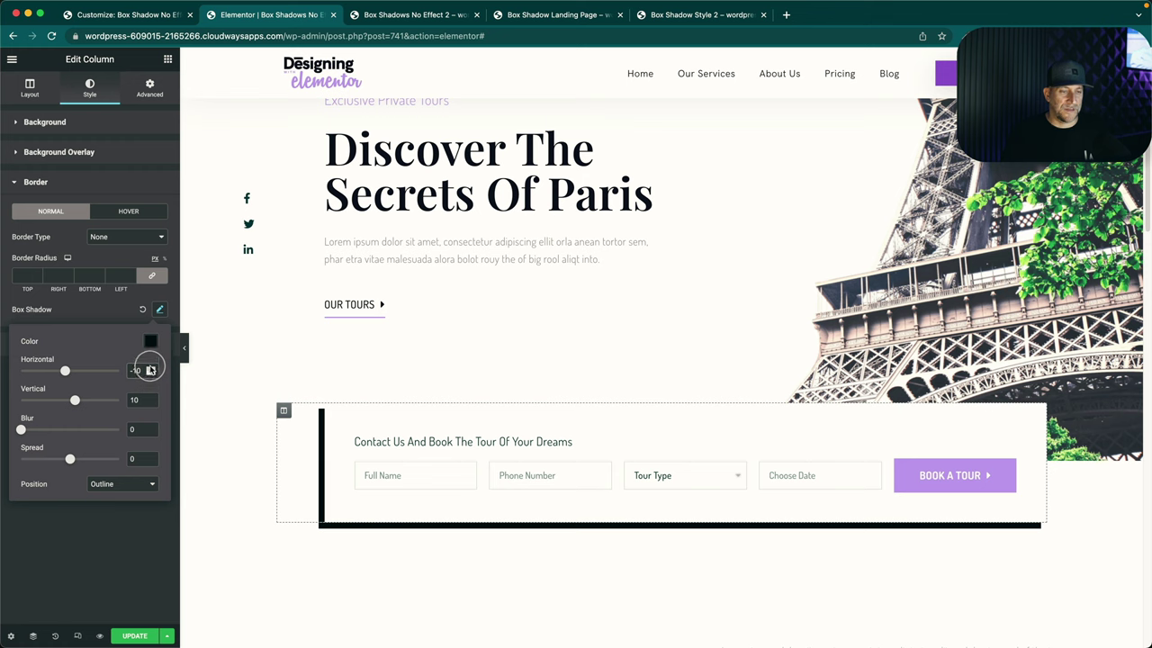
click(105, 321)
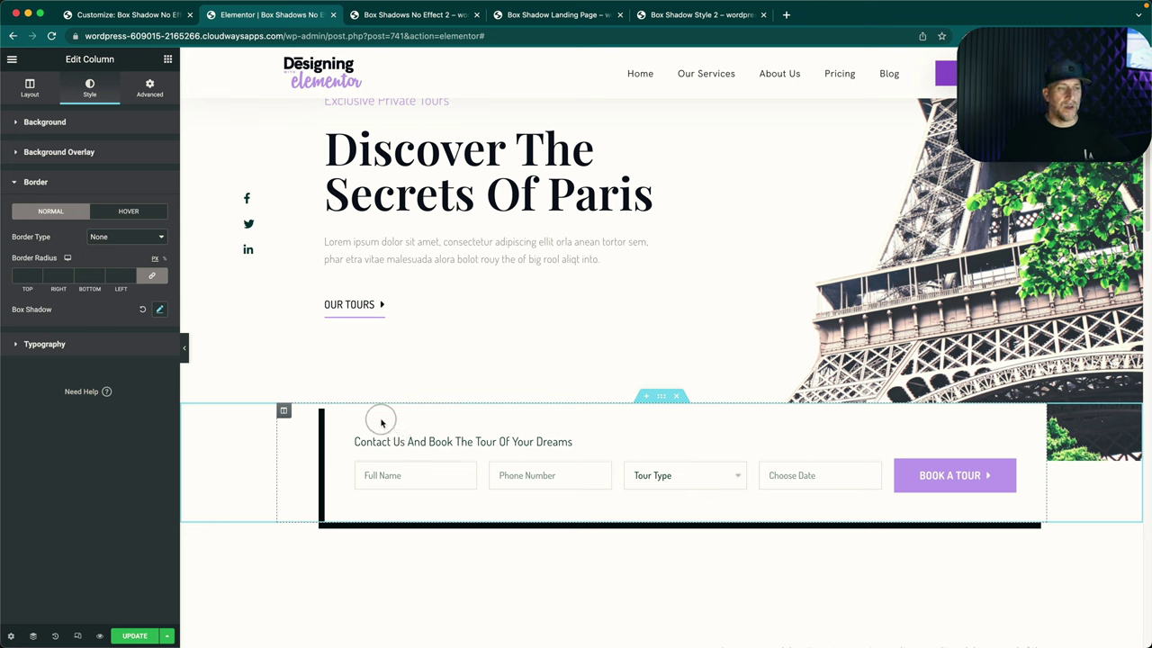
Give the booking form column a solid border 2 px wide in the Text & Dark Background global color.
click(108, 237)
click(104, 249)
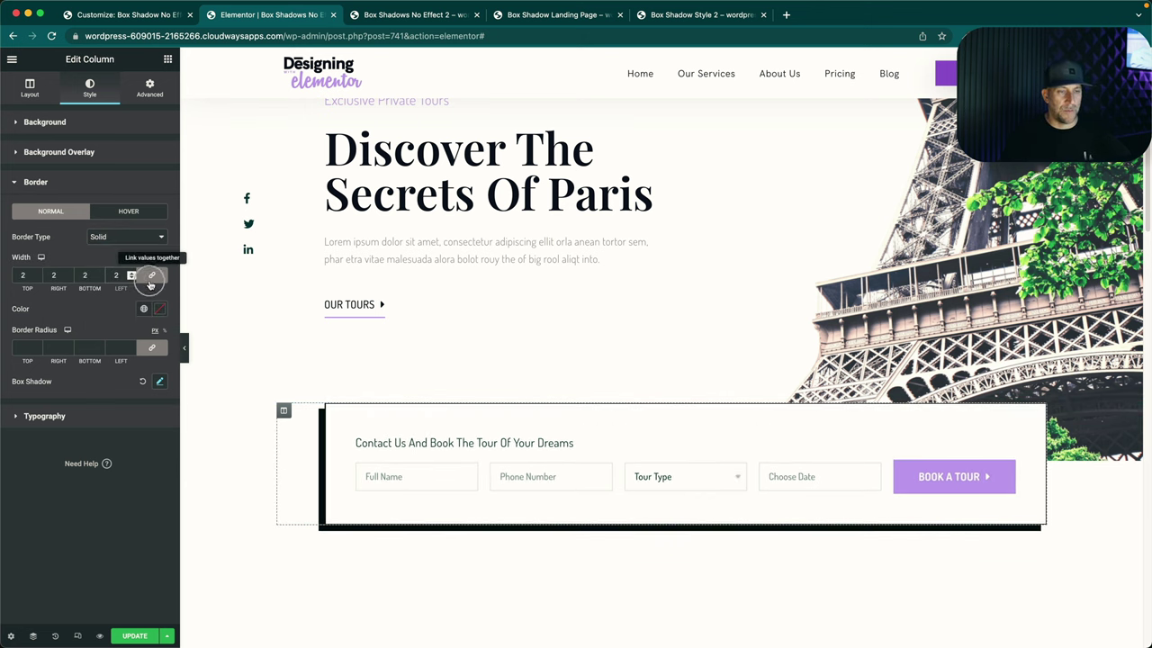
click(143, 309)
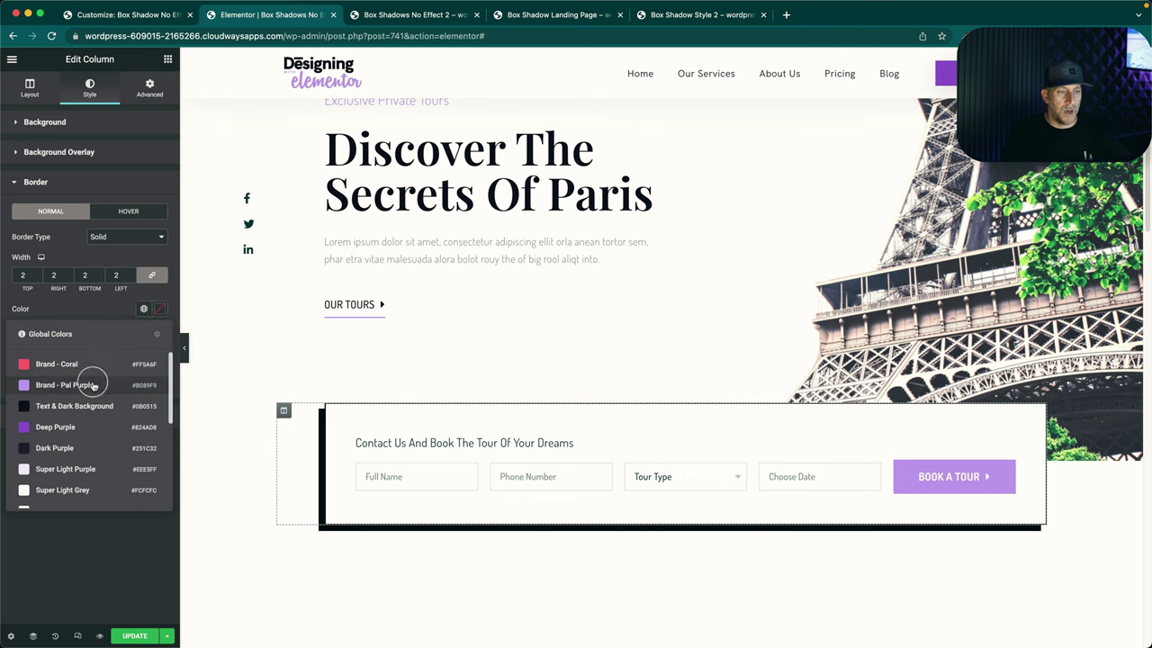
click(53, 409)
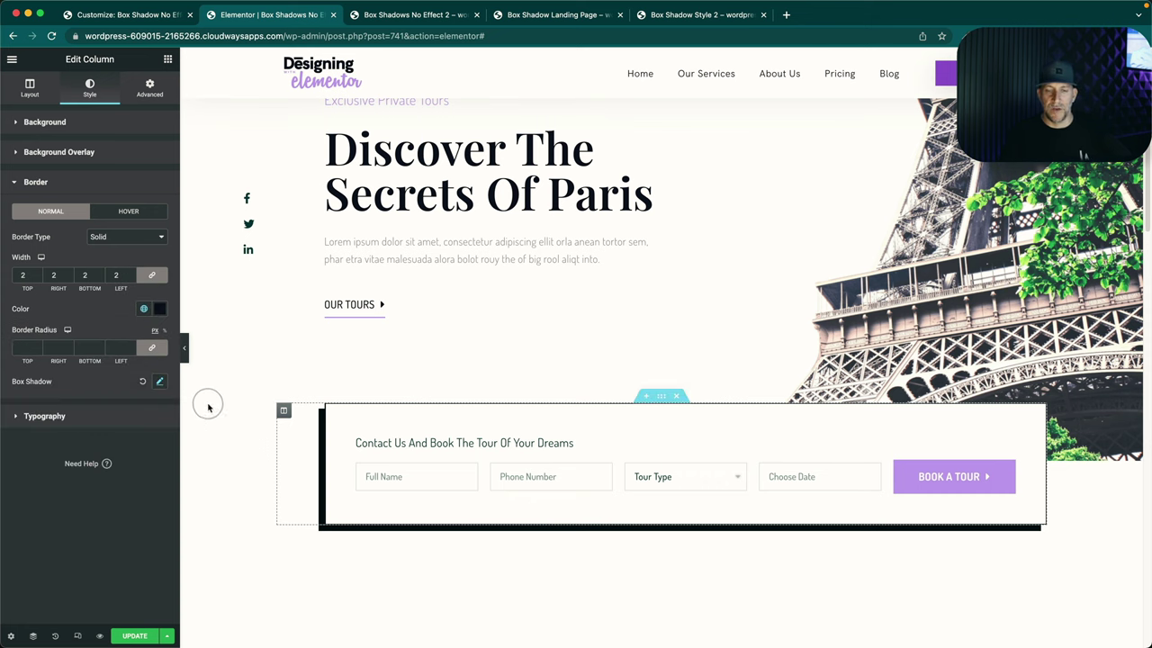
Change the About Us button's normal box shadow to fully opaque black with horizontal -6, vertical 6, blur 0 and spread 0.
scroll(208, 407, down, 8)
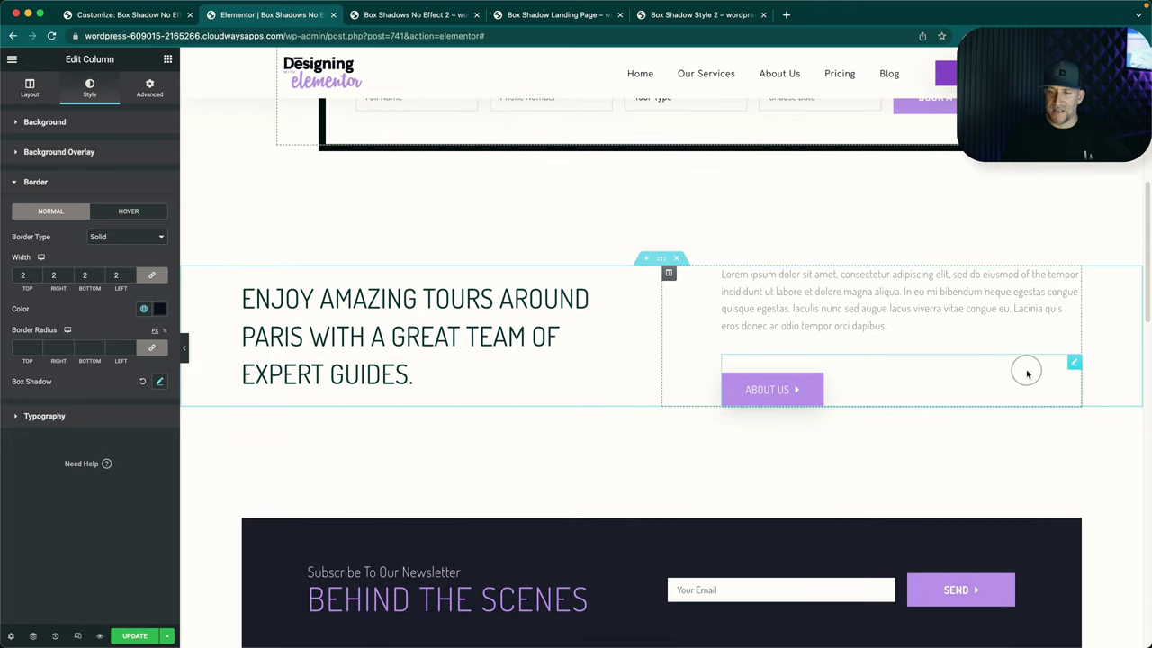
click(1073, 361)
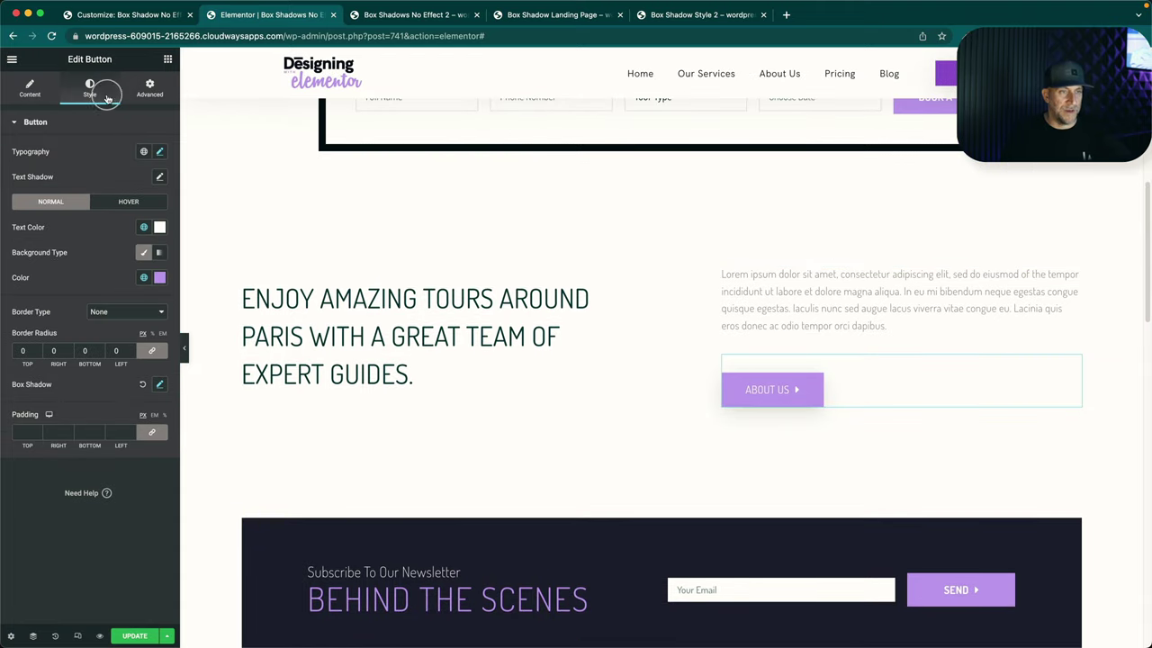
click(159, 384)
click(151, 418)
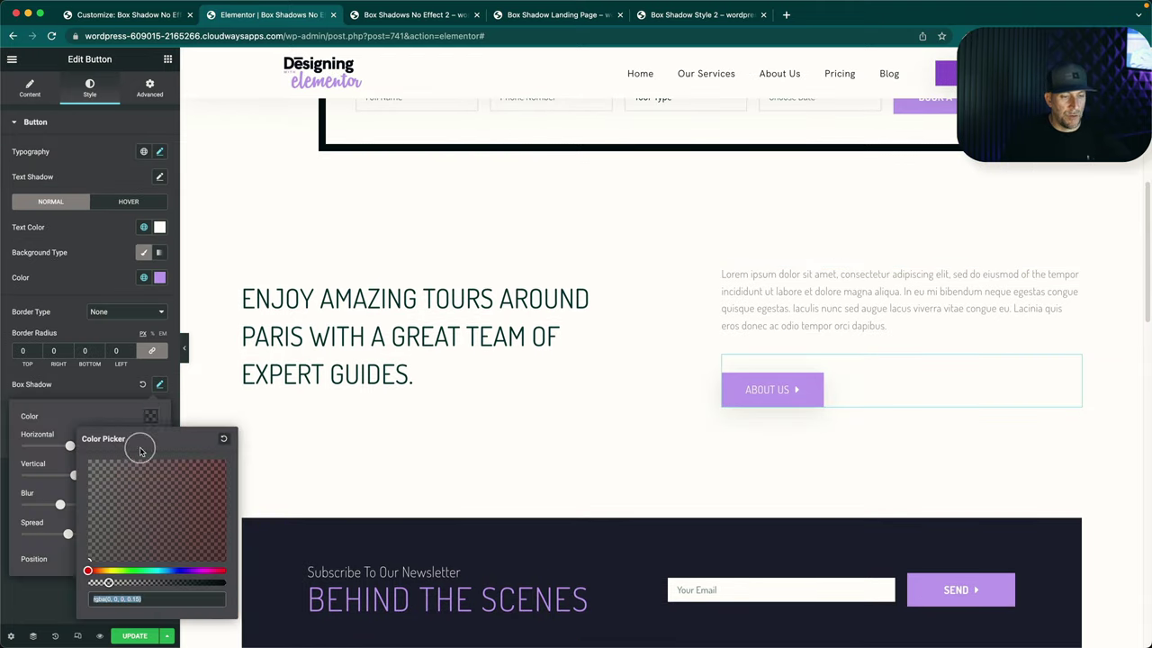
drag(109, 582, 232, 581)
click(130, 475)
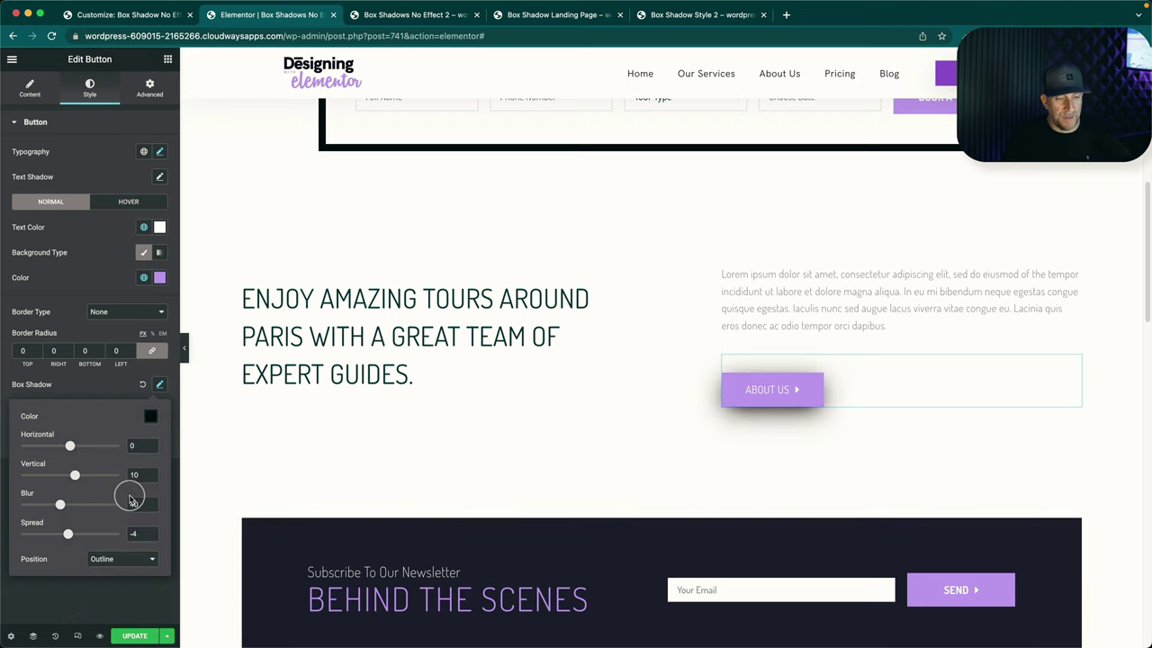
drag(60, 505, 18, 507)
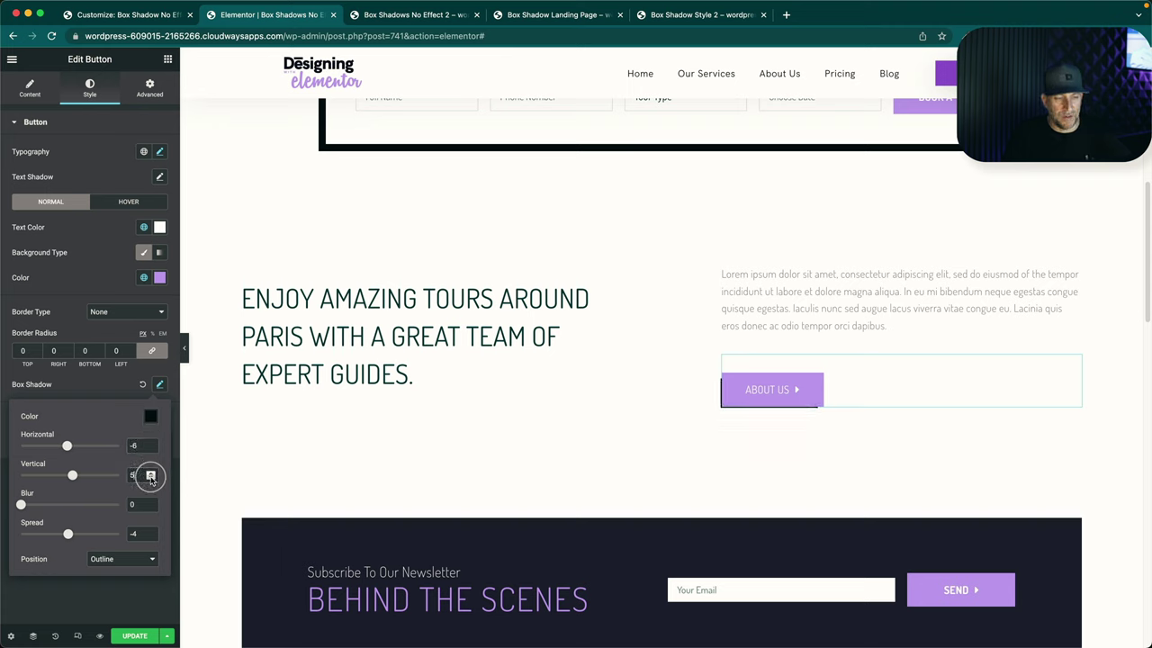
click(151, 473)
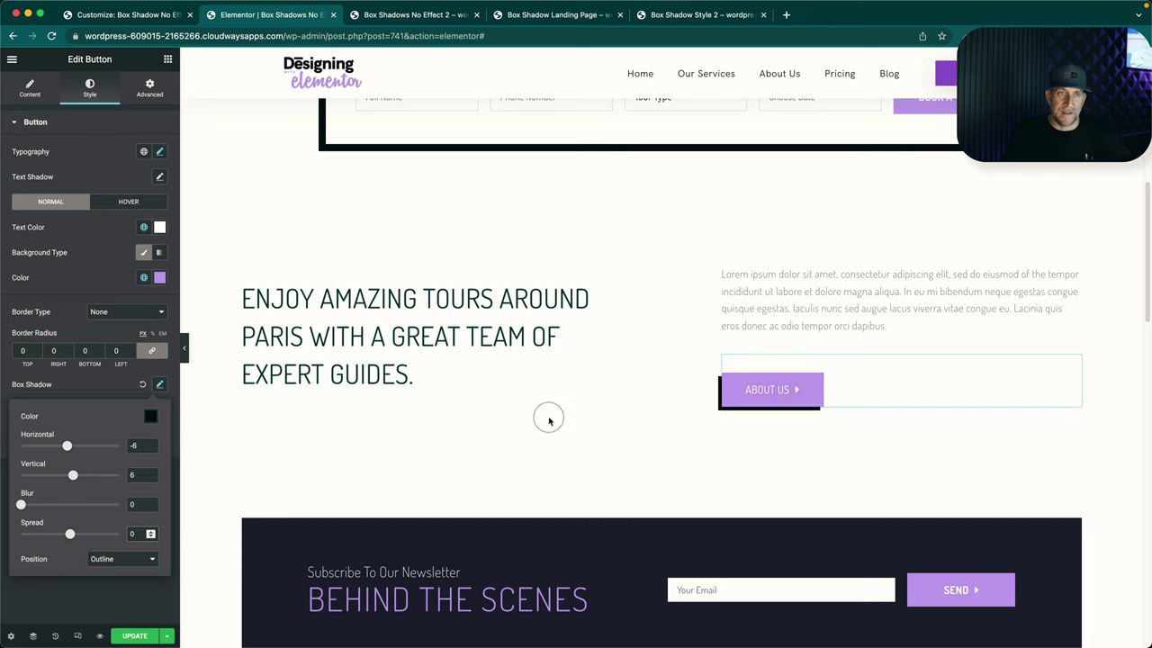
Look up the solid hover rule in the Additional CSS and replace the About Us button's CSS class with button-solid-press.
click(99, 13)
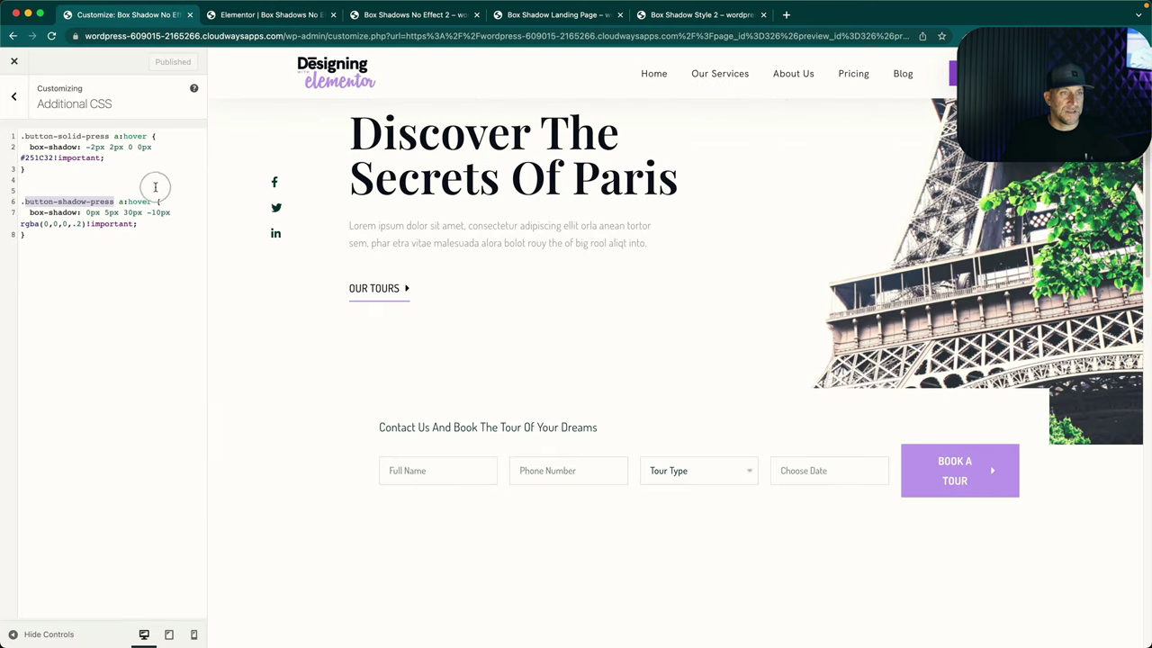
drag(22, 136, 36, 171)
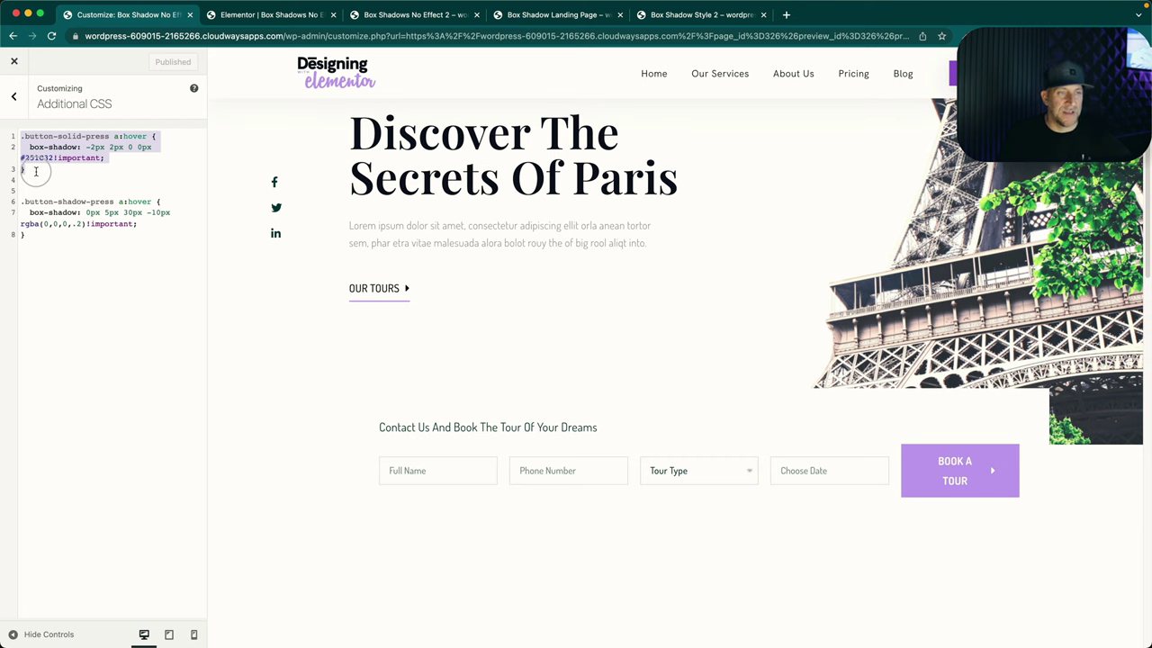
key(ctrl+Tab)
click(140, 90)
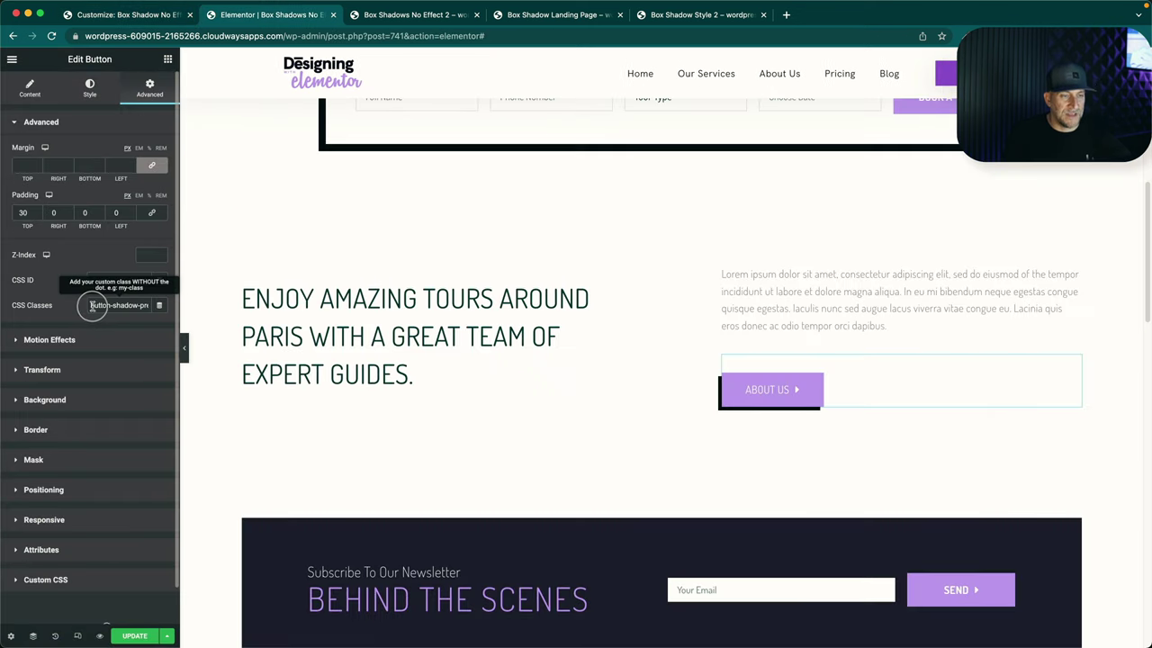
drag(90, 305, 149, 305)
text(button-solid-press)
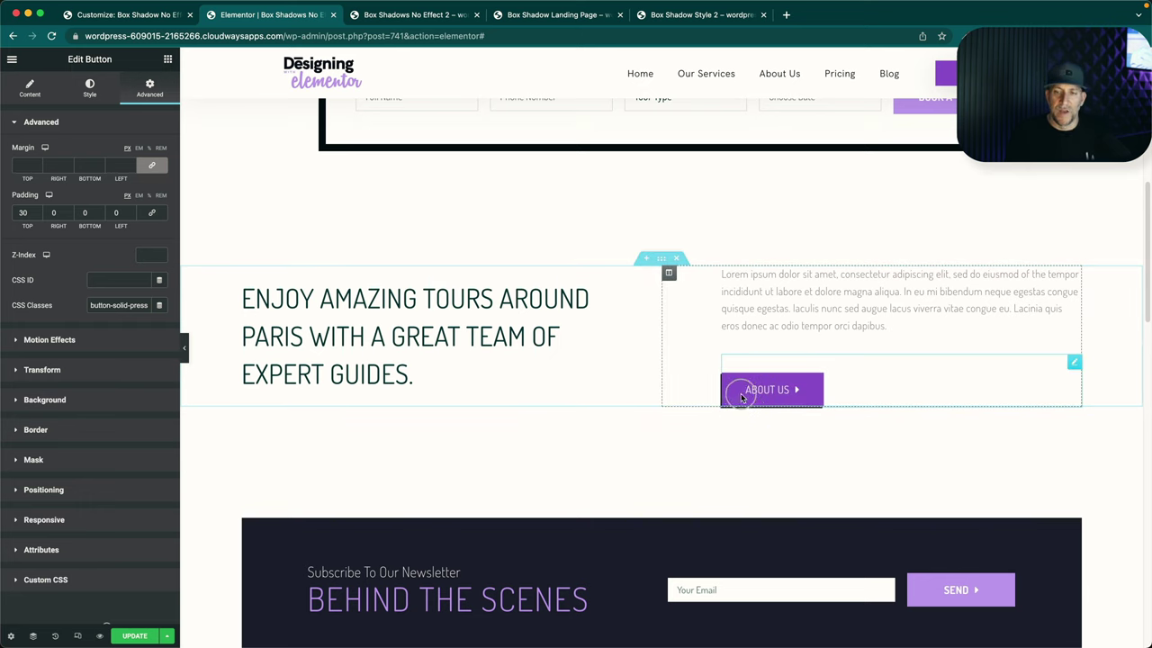
Compare the horizontal offset in the .button-solid-press hover rule with the About Us button's settings in the page editor.
click(400, 16)
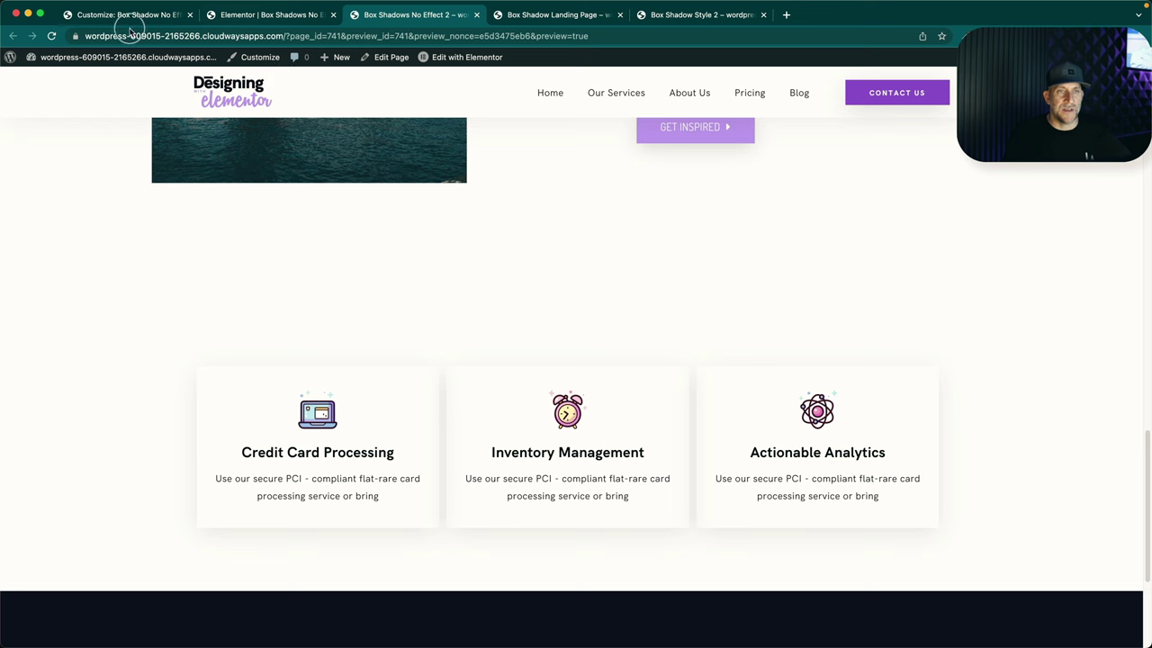
click(82, 16)
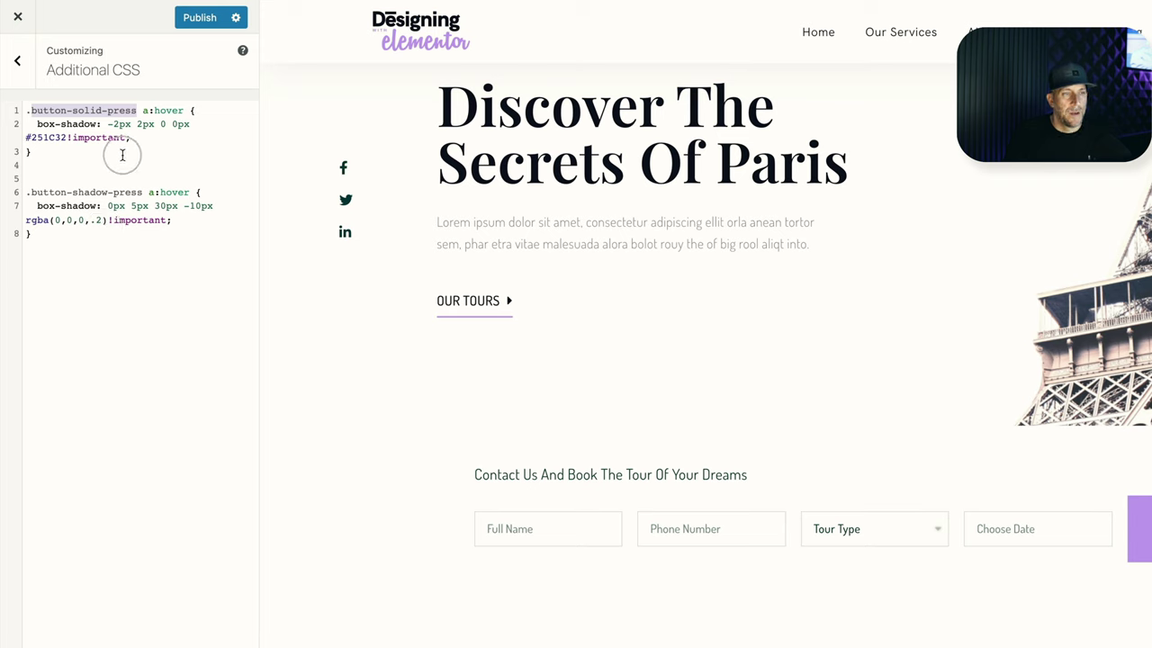
click(113, 124)
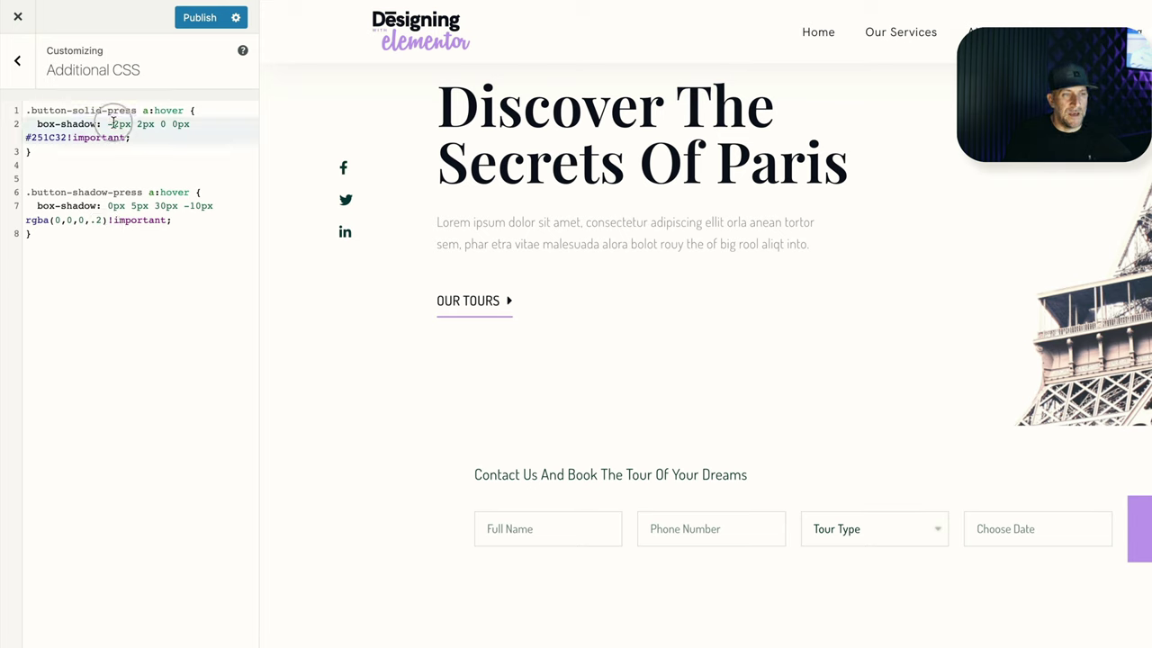
double_click(116, 123)
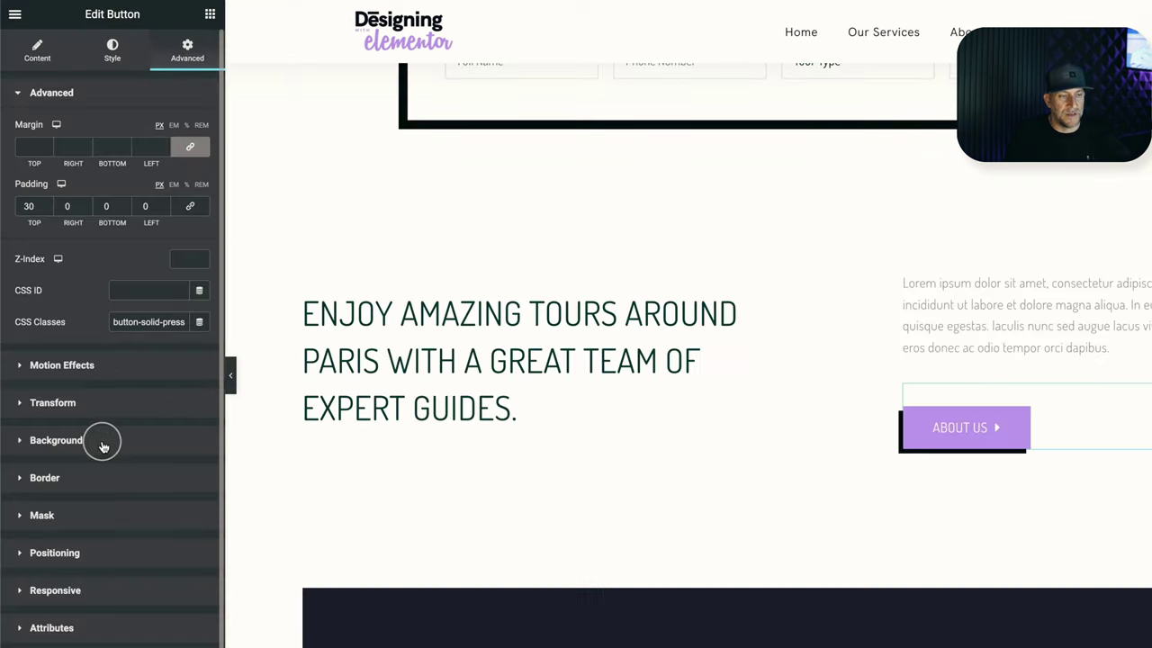
click(98, 477)
click(198, 403)
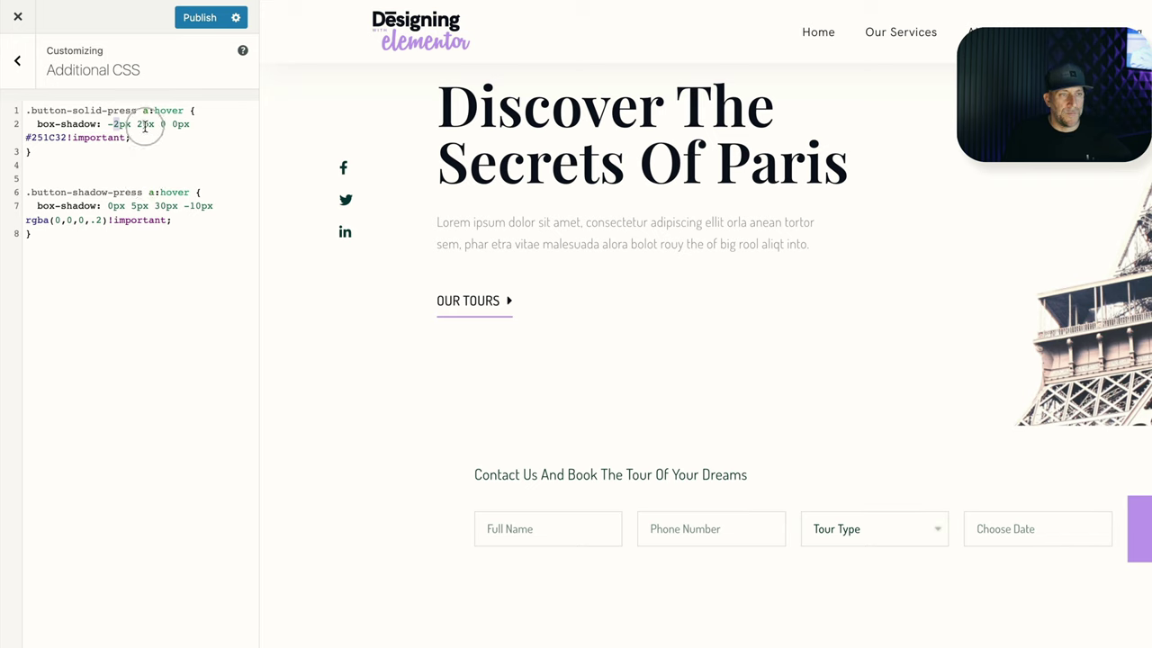
Change the blur value in the .button-solid-press hover rule's box-shadow to 0px in the Additional CSS.
drag(138, 124, 157, 124)
click(166, 124)
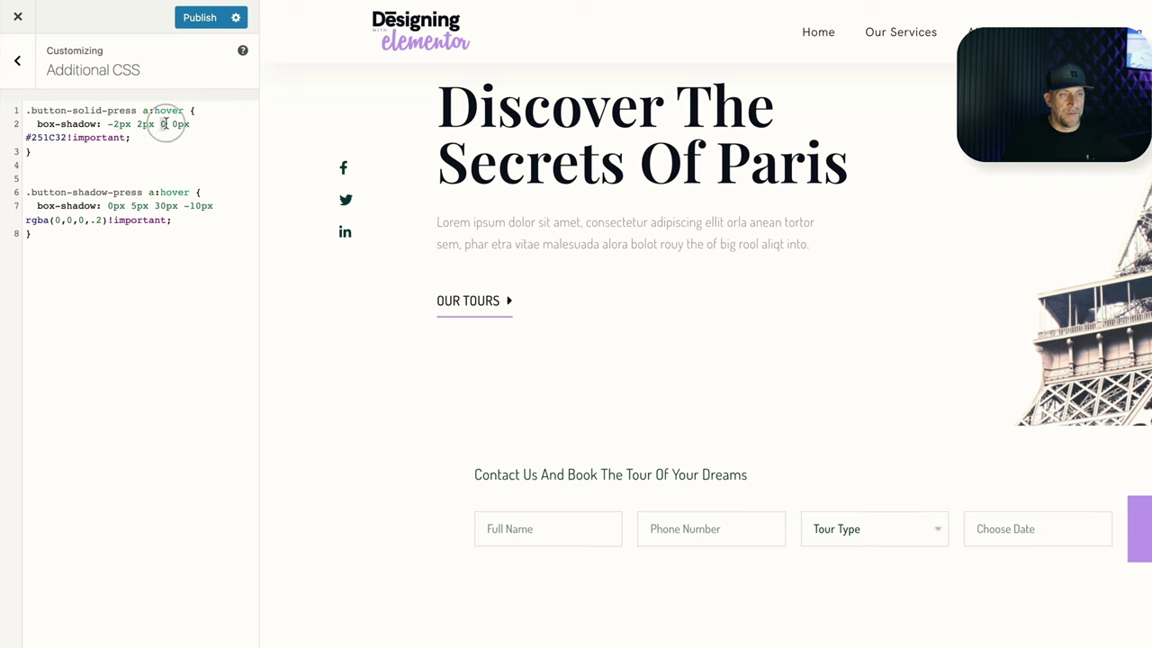
click(166, 123)
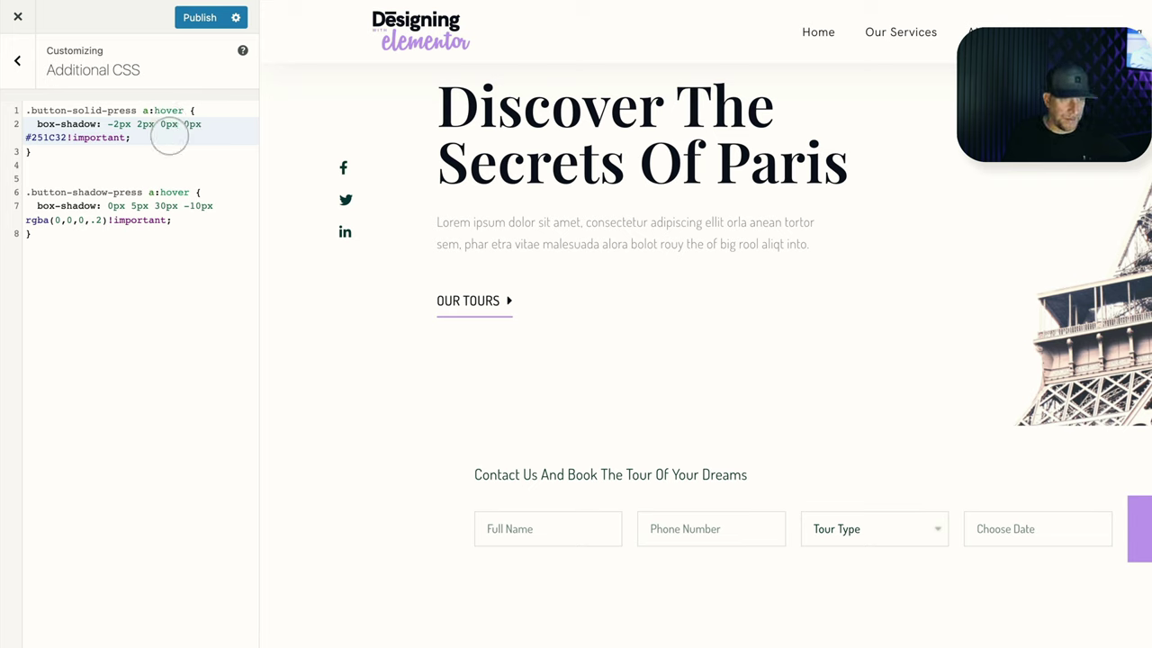
Examine the solid rule's spread value and the hex and rgba shadow colors of the two hover rules.
double_click(191, 123)
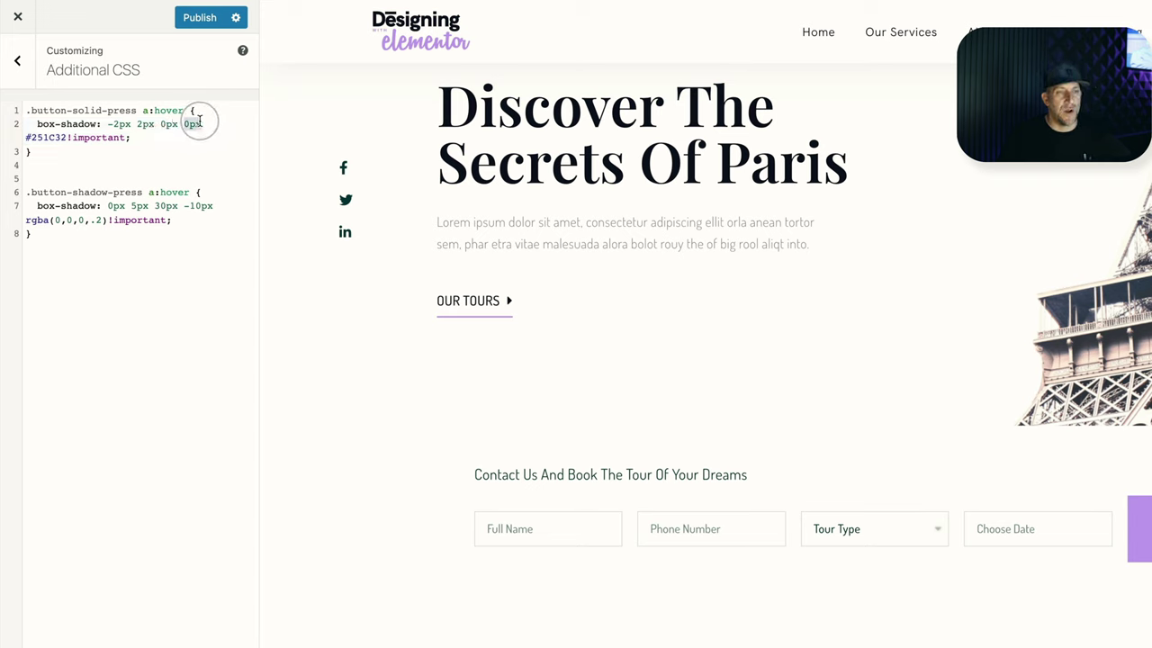
drag(24, 137, 67, 137)
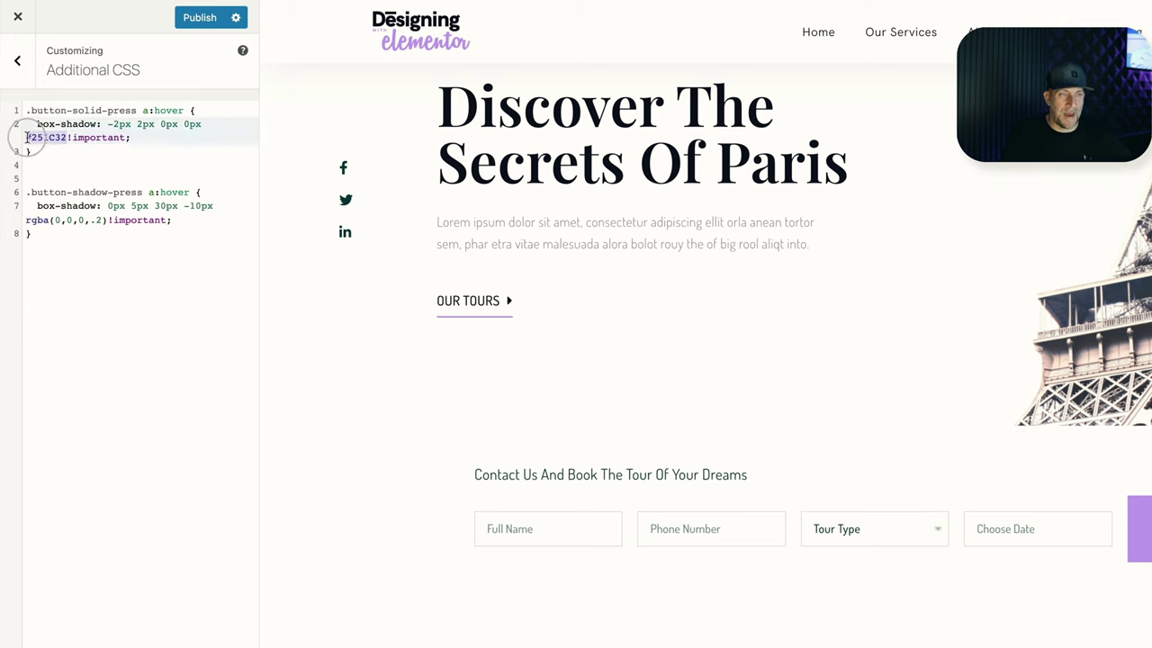
click(27, 220)
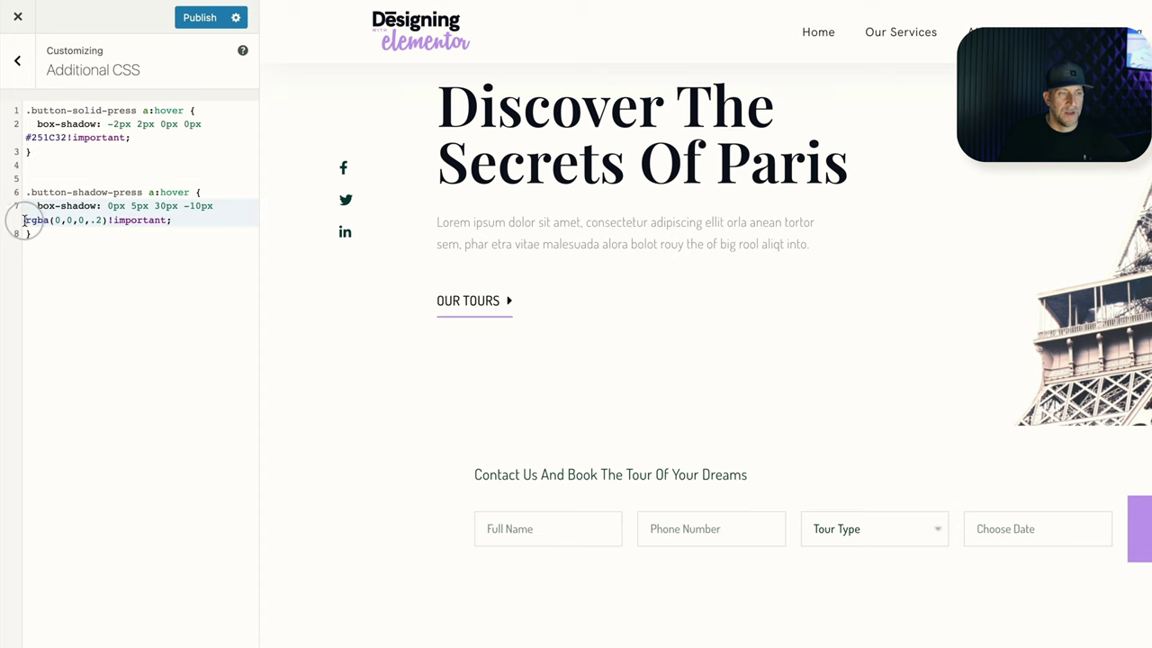
drag(27, 220, 92, 224)
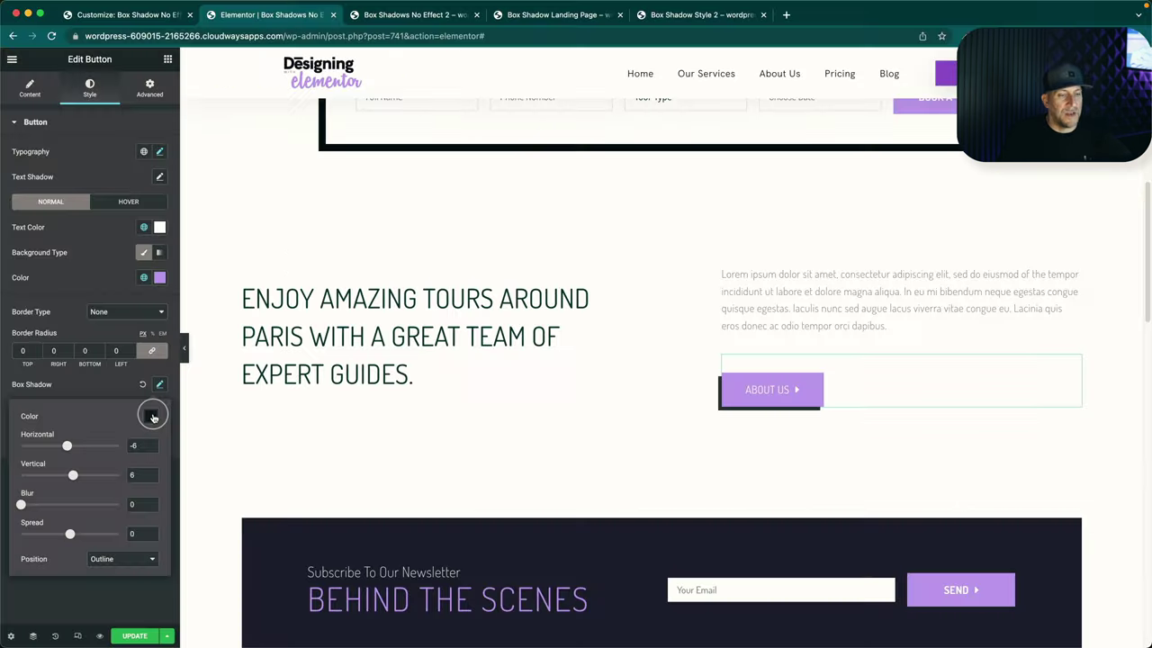
Try rgba(0, 0, 0, 0.54) as the About Us button's shadow color and compare it with the .button-shadow-press rule's rgba color.
click(150, 416)
drag(200, 582, 95, 604)
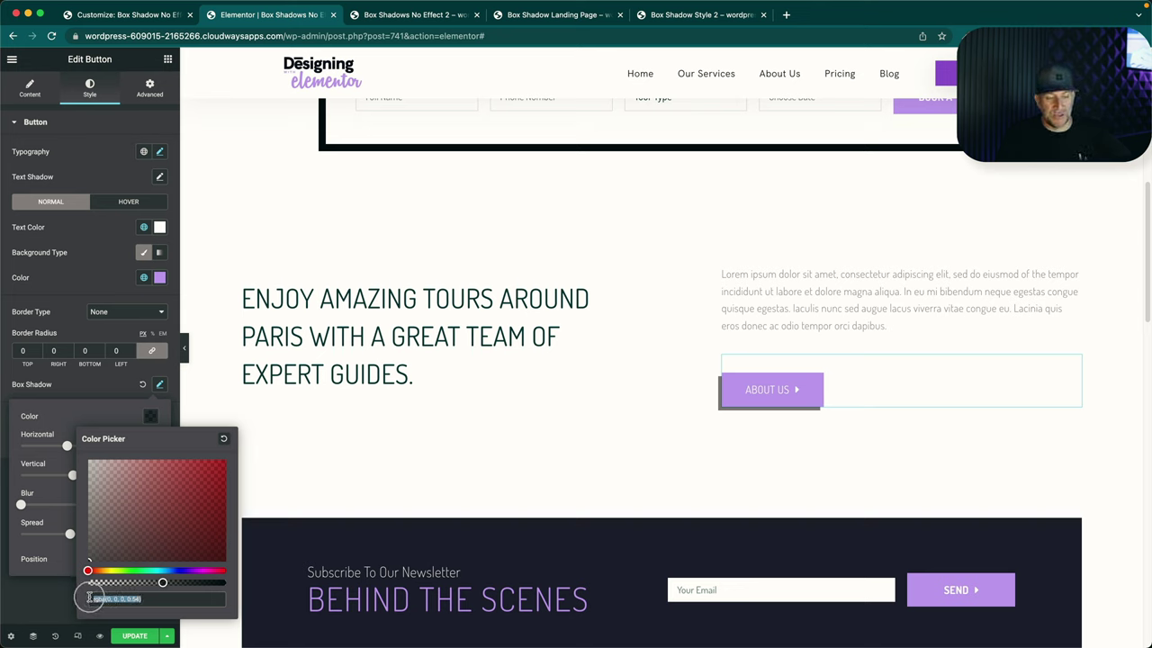
drag(142, 598, 91, 599)
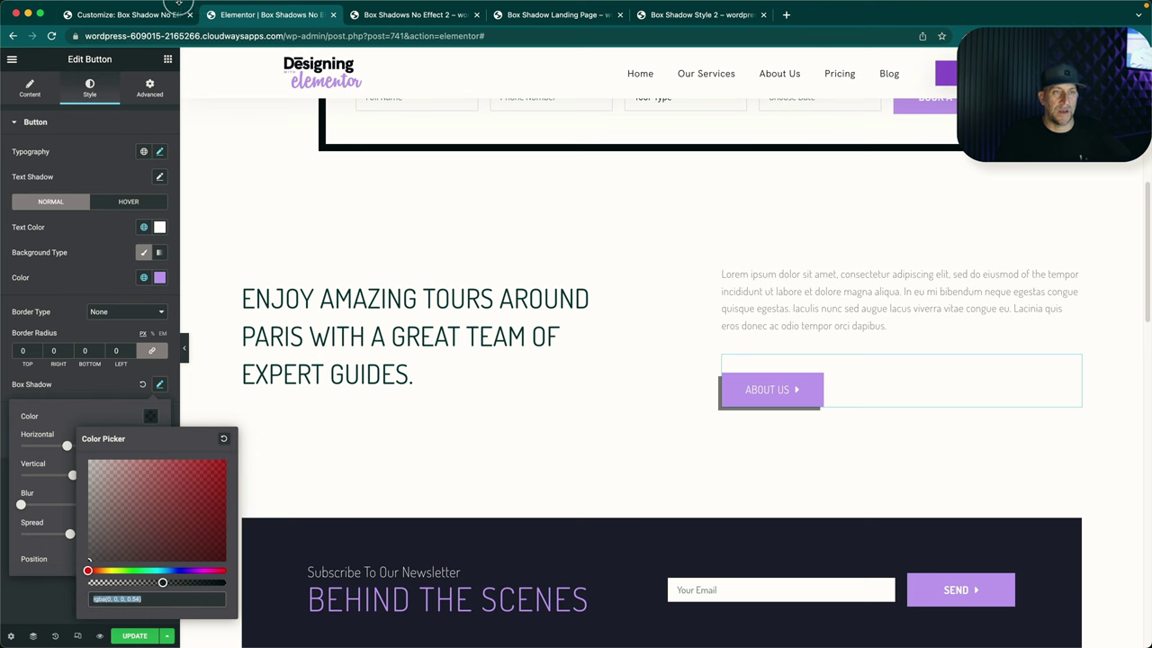
click(132, 16)
click(18, 217)
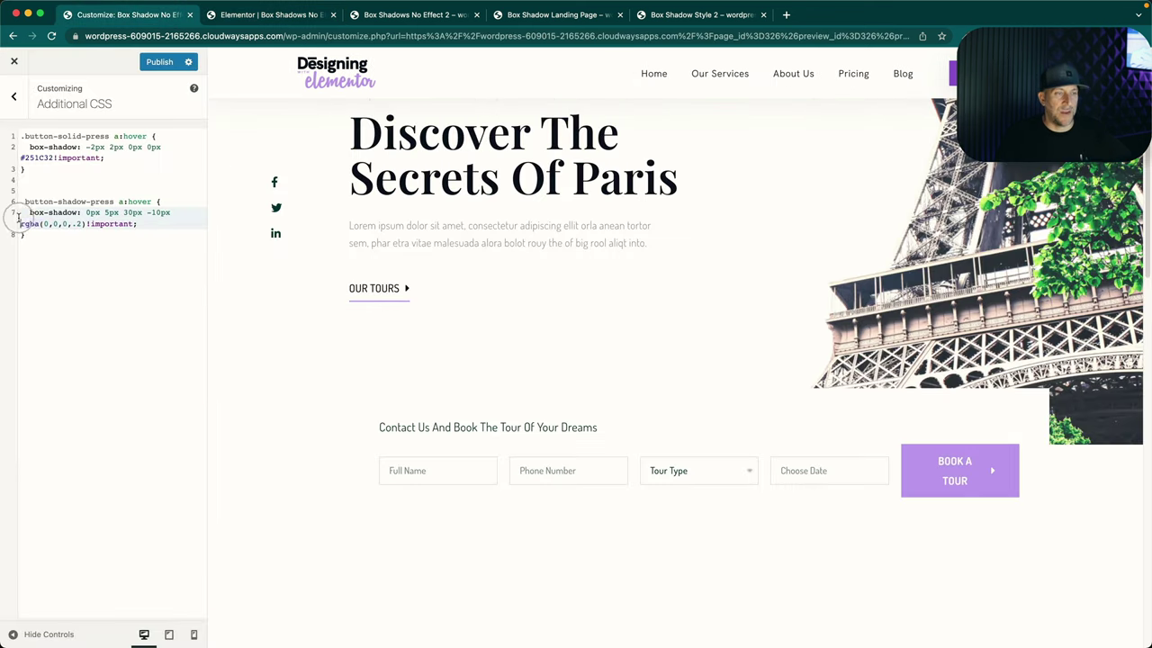
drag(20, 223, 69, 226)
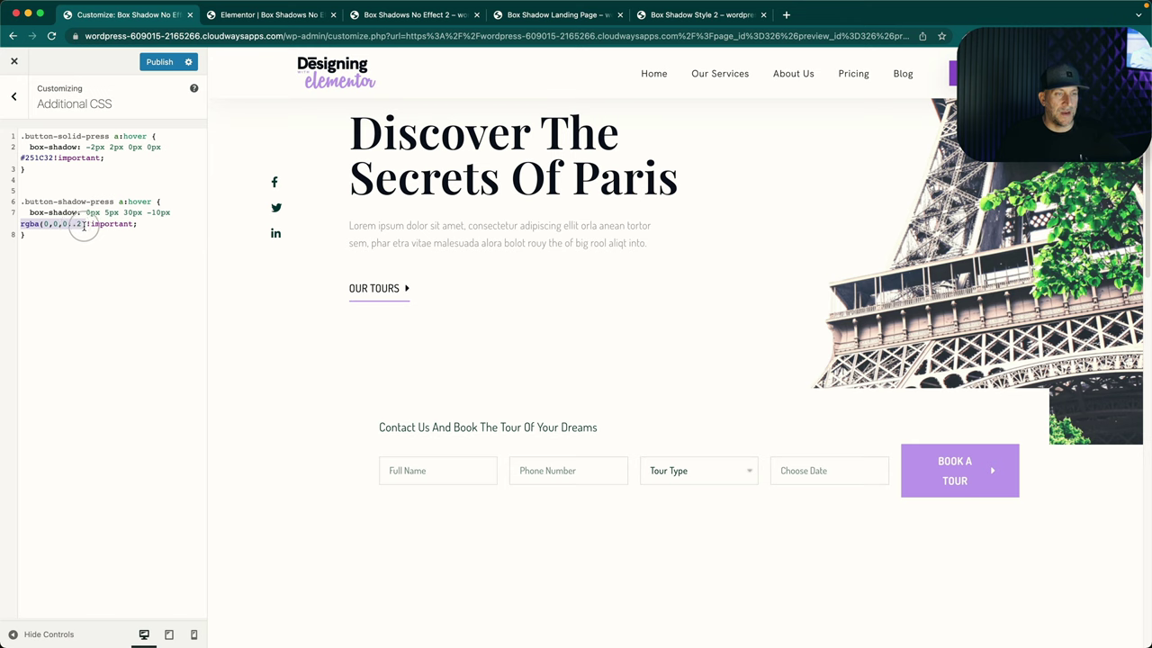
Restore the About Us button's box shadow color to fully opaque black, rgba(0, 0, 0, 1).
click(267, 15)
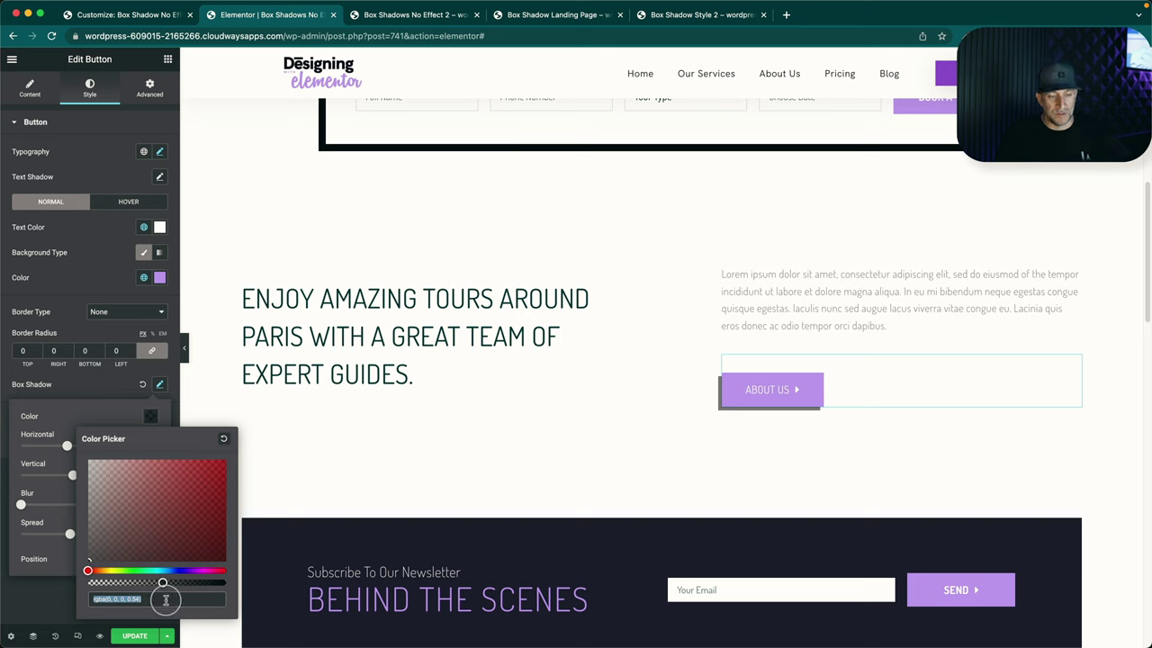
drag(162, 583, 225, 583)
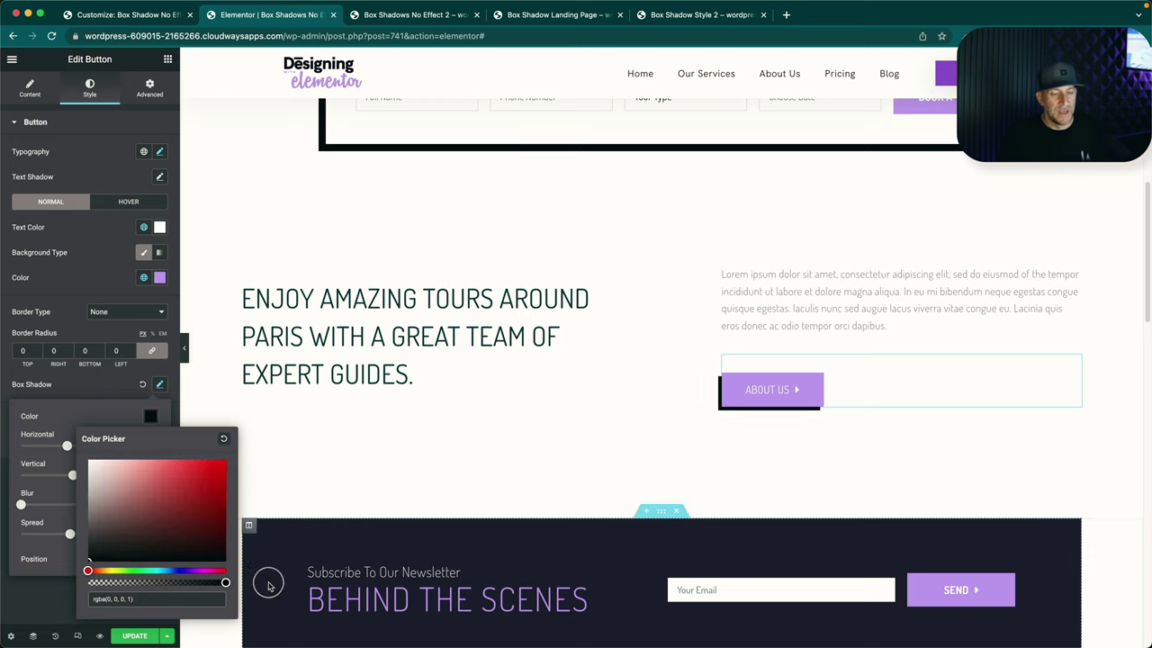
click(317, 583)
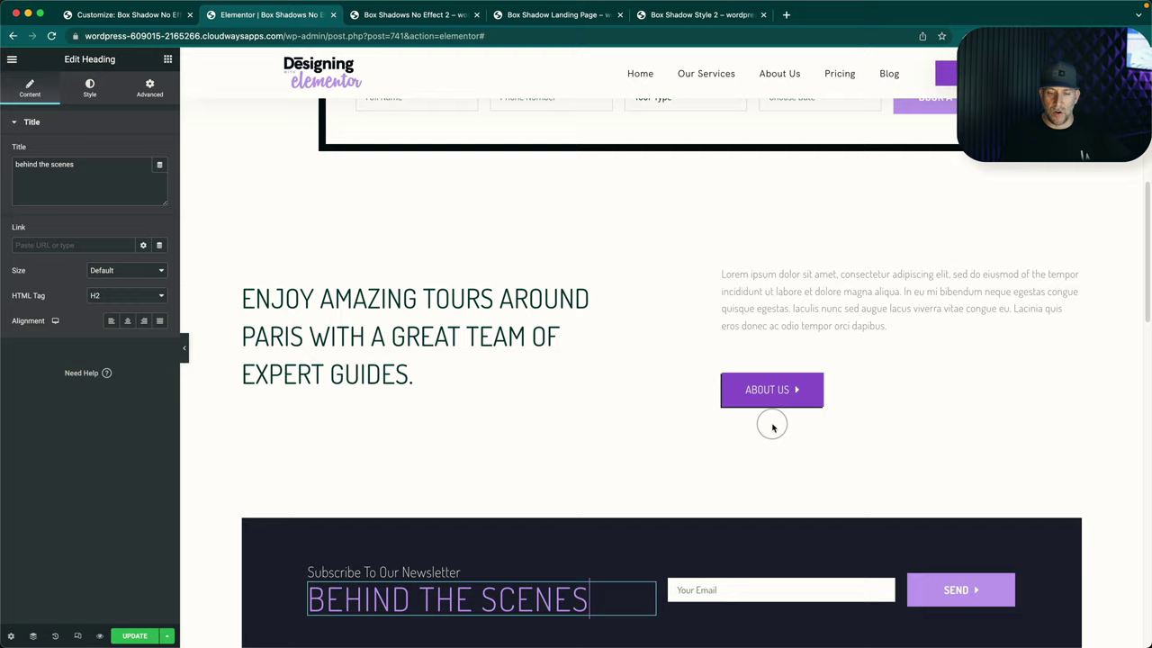
Give the riverside image beside the "Amazing Things You Didn't Know About Paris" heading a fully opaque black box shadow, rgba(0, 0, 0, 1).
scroll(559, 495, down, 3)
scroll(560, 495, down, 10)
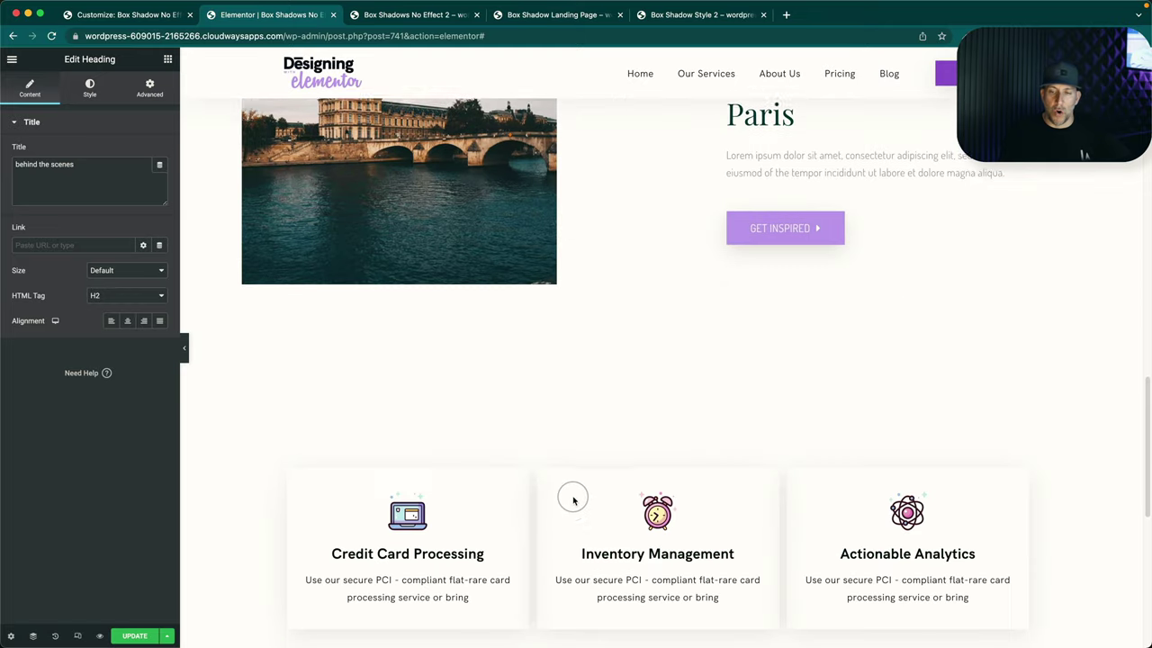
scroll(573, 498, up, 4)
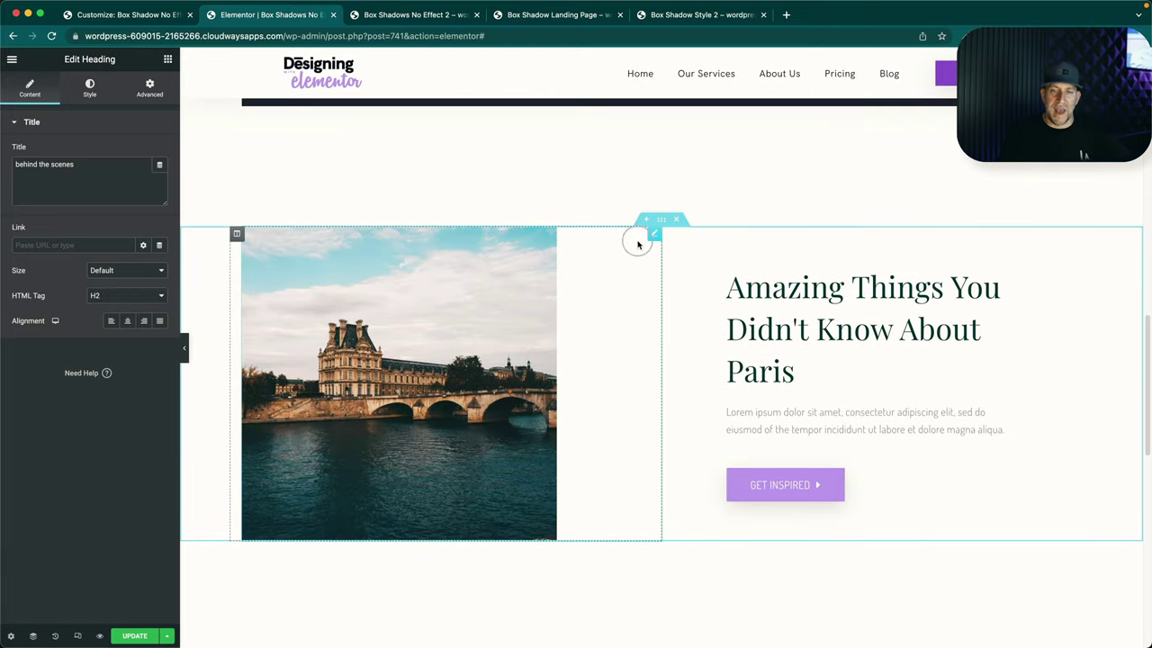
click(654, 235)
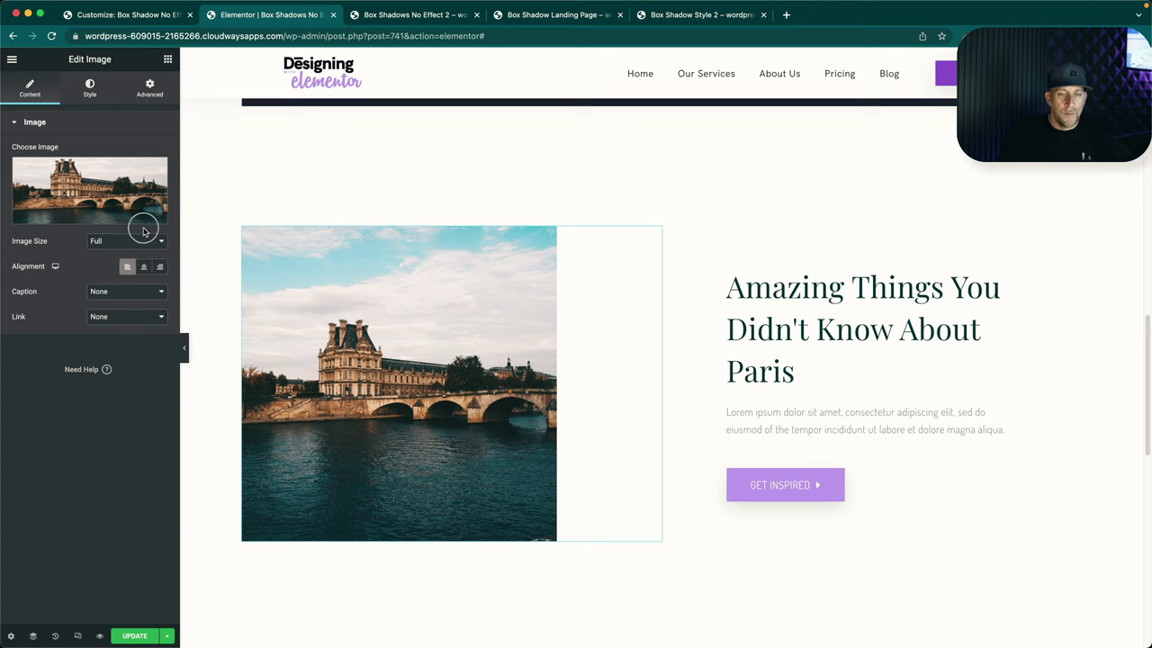
click(89, 86)
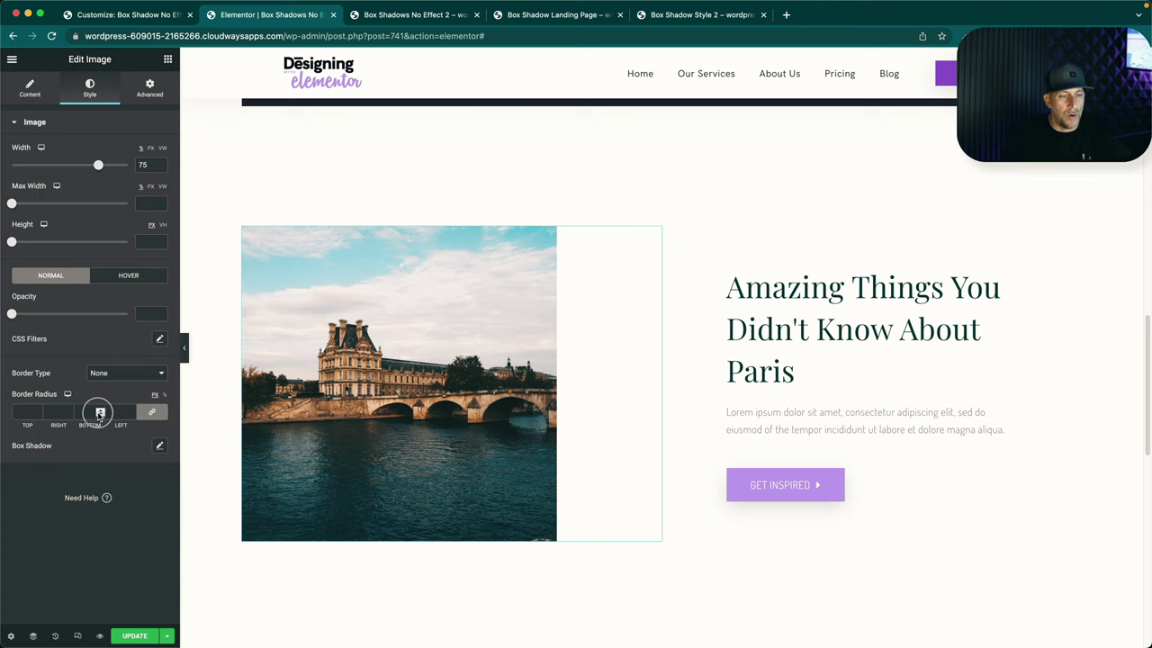
click(159, 445)
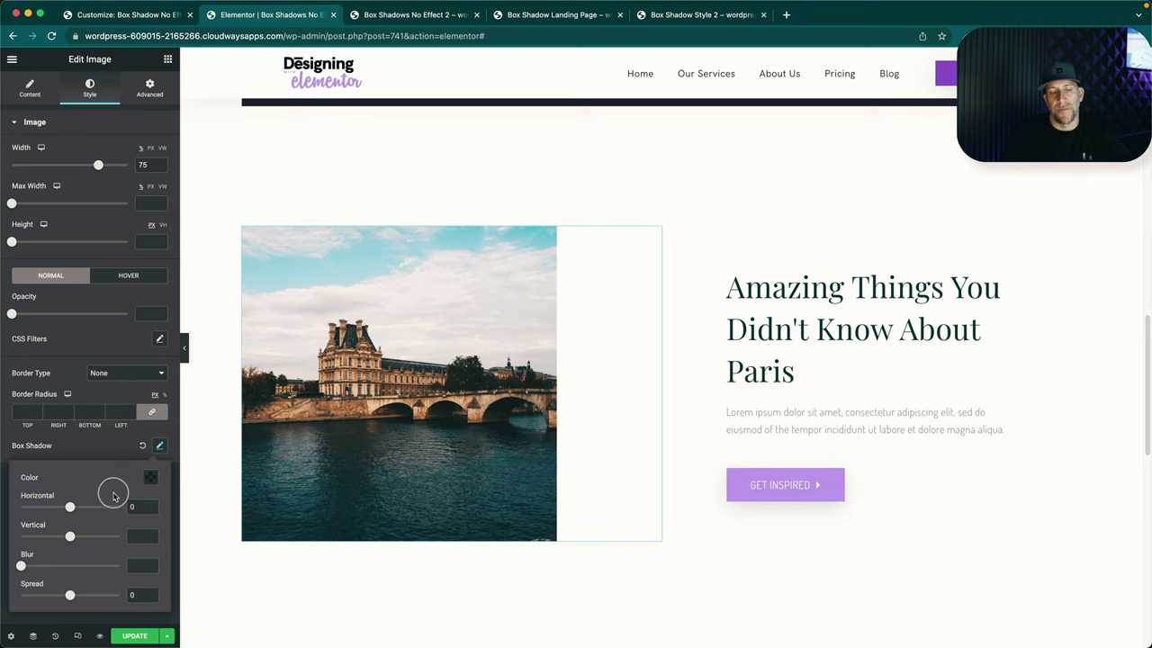
click(150, 483)
drag(149, 431, 236, 431)
click(45, 445)
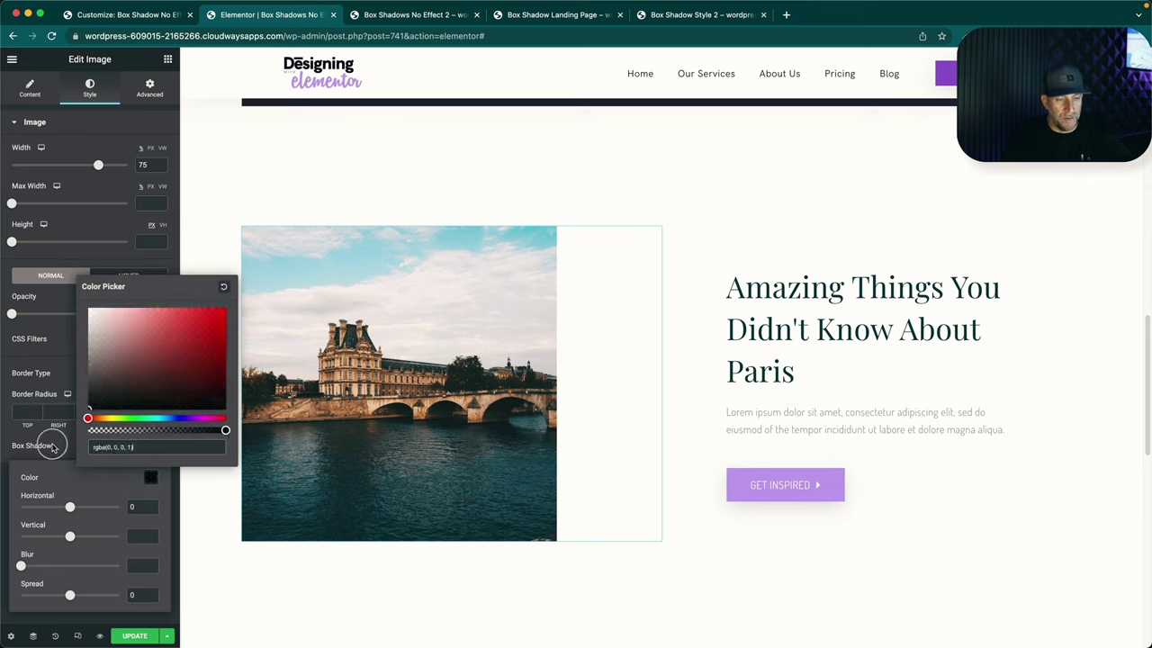
Set the riverside image's box shadow to horizontal -10 and vertical 10, with blur and spread at 0.
click(149, 532)
click(151, 511)
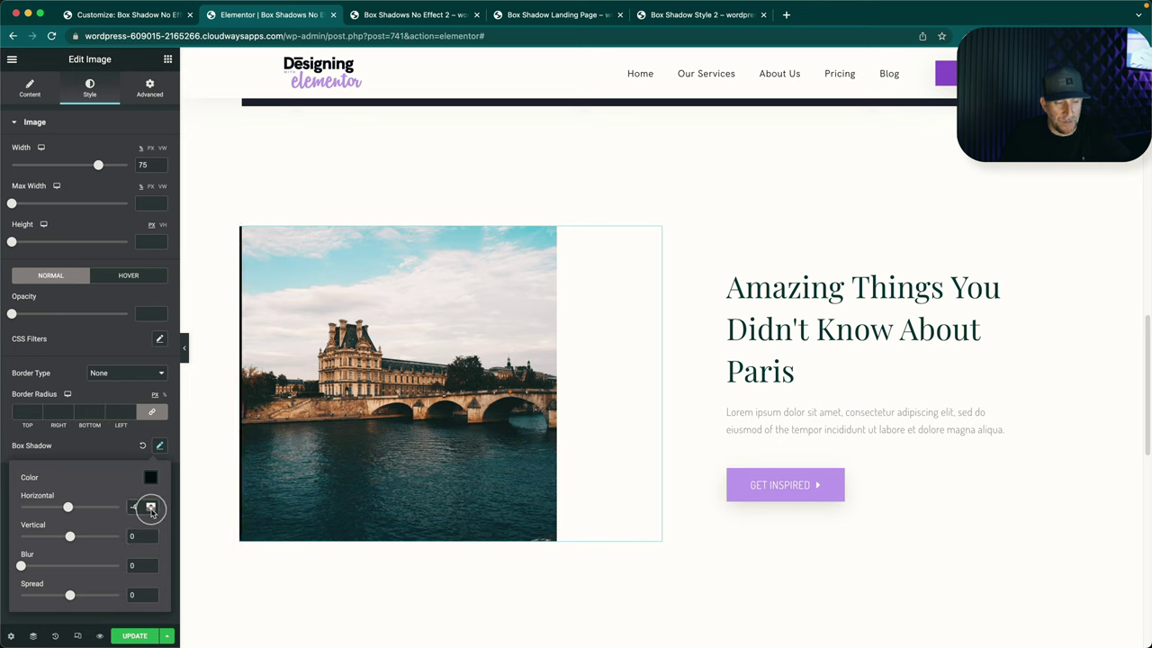
click(151, 534)
click(150, 533)
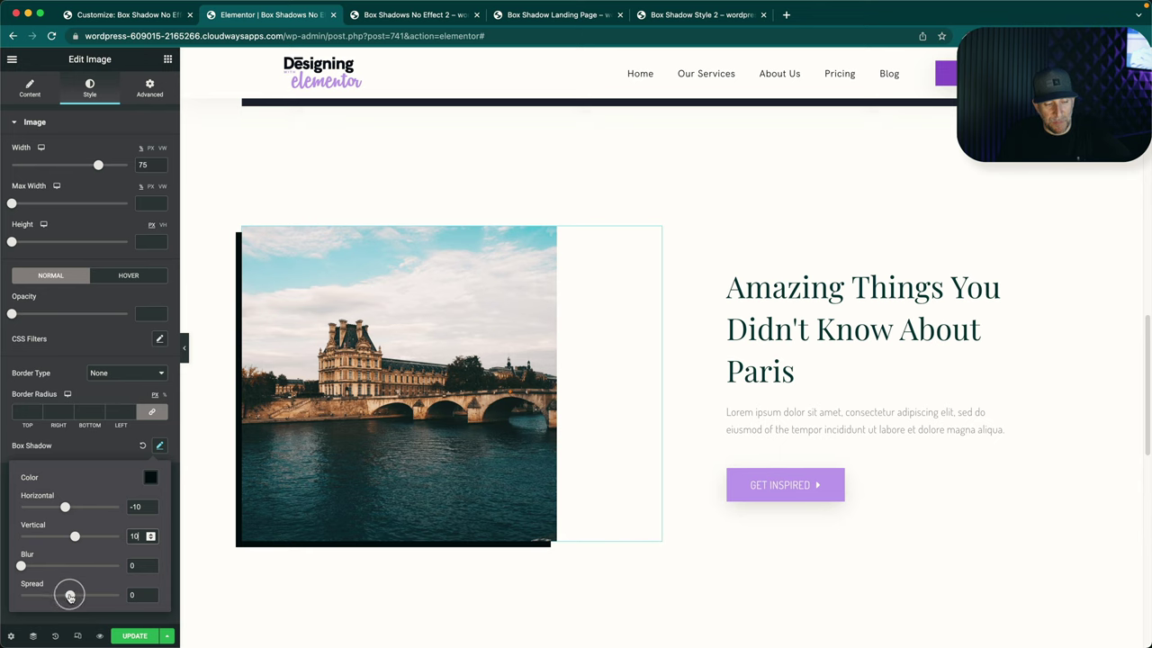
click(105, 450)
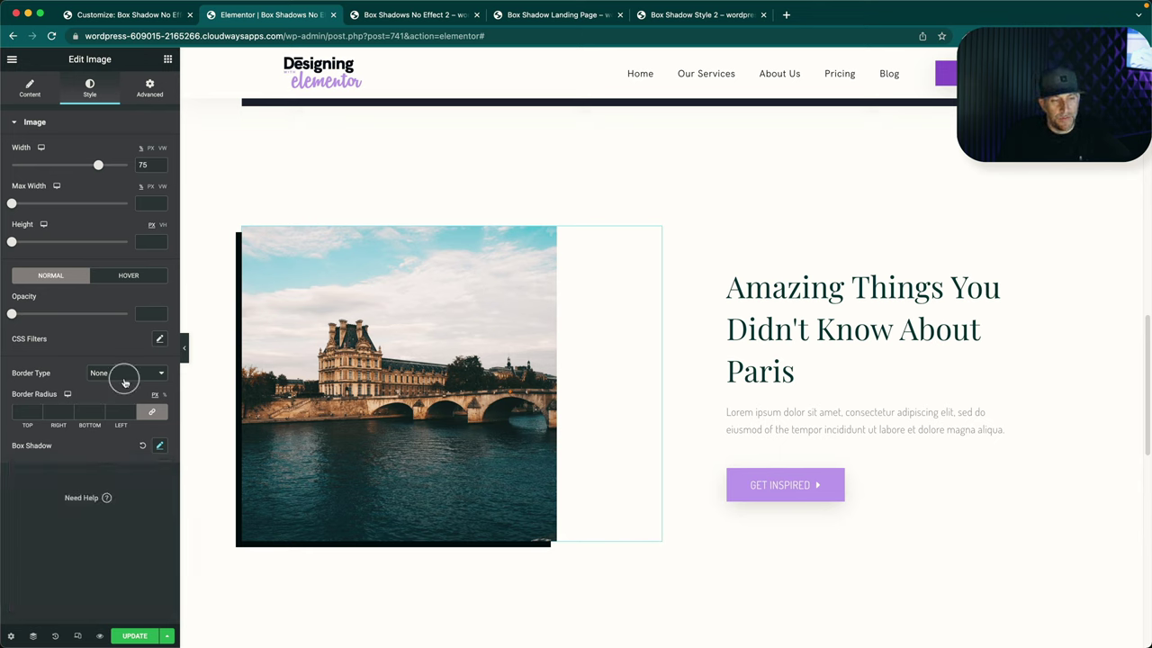
Give the riverside image a solid border 2 px wide in the Dark Purple global color.
click(121, 373)
click(117, 386)
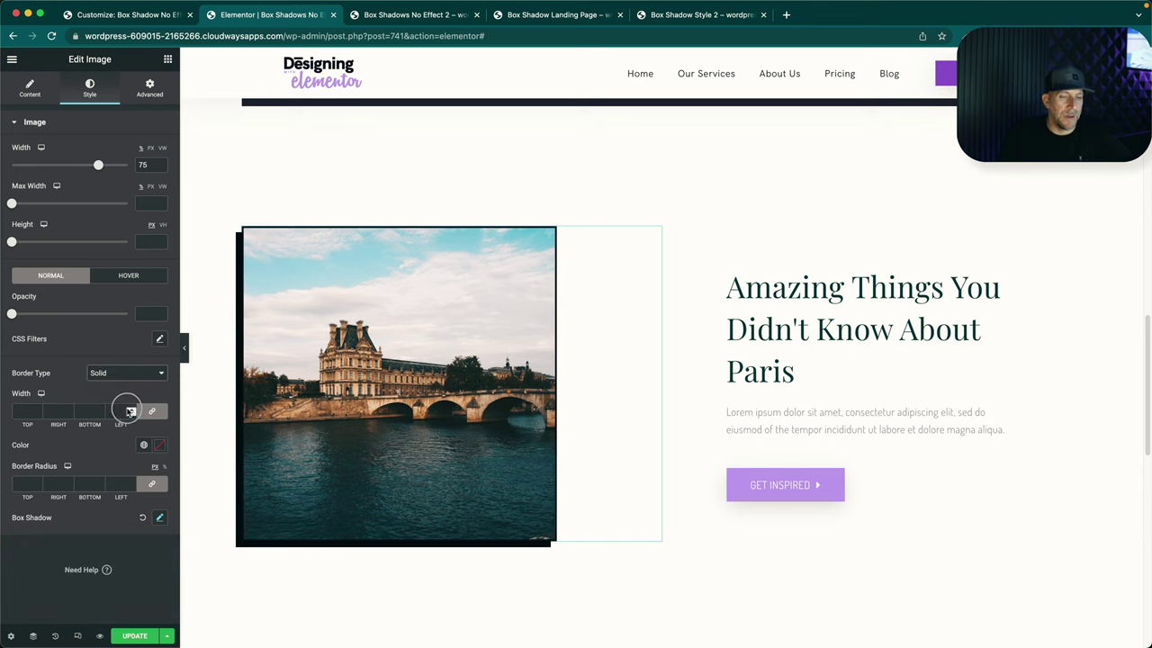
click(130, 411)
text(2)
click(143, 444)
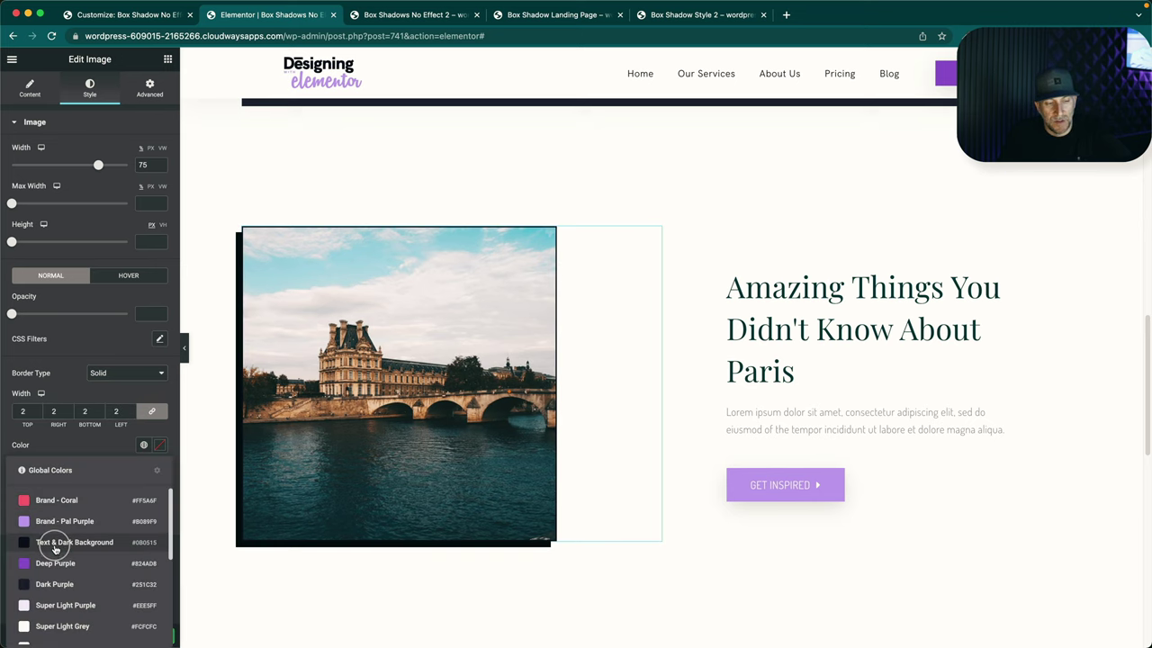
click(55, 584)
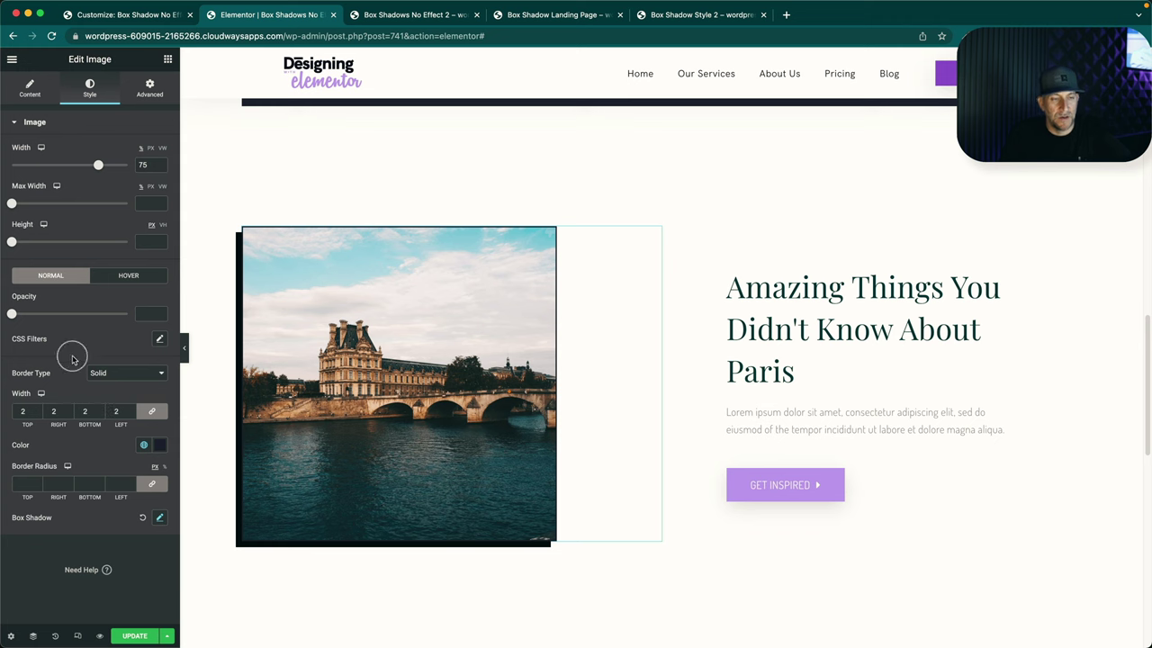
scroll(527, 513, down, 3)
scroll(684, 441, up, 2)
scroll(684, 441, up, 7)
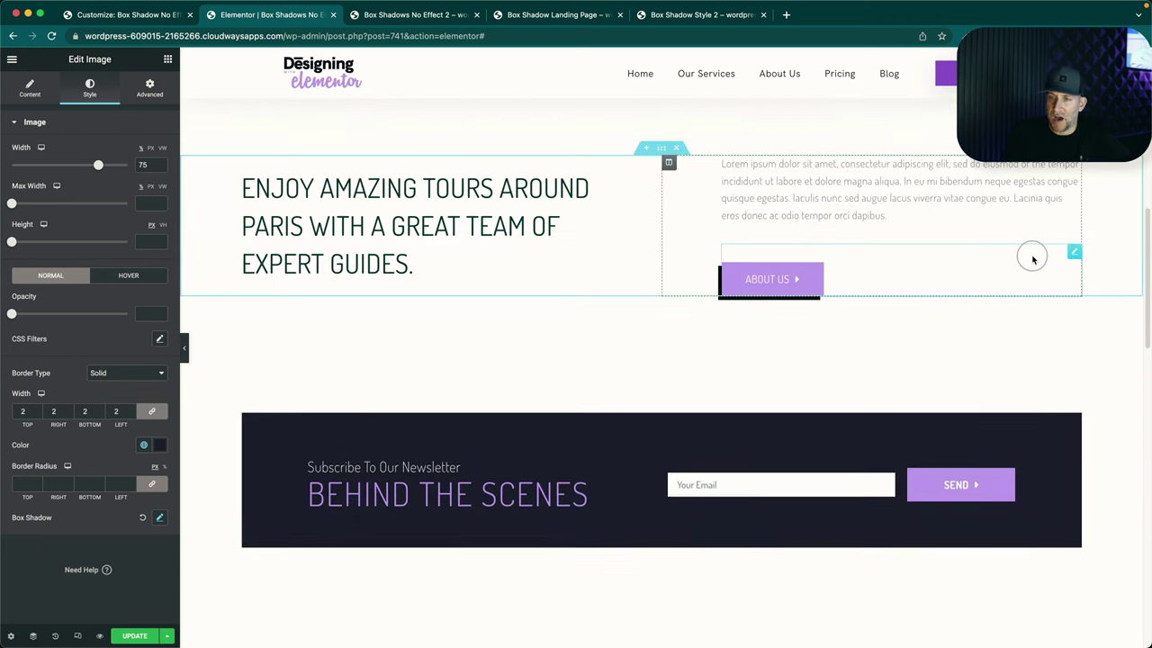
Copy the About Us button's style and paste it onto the Get Inspired button.
right_click(1073, 254)
scroll(882, 458, down, 5)
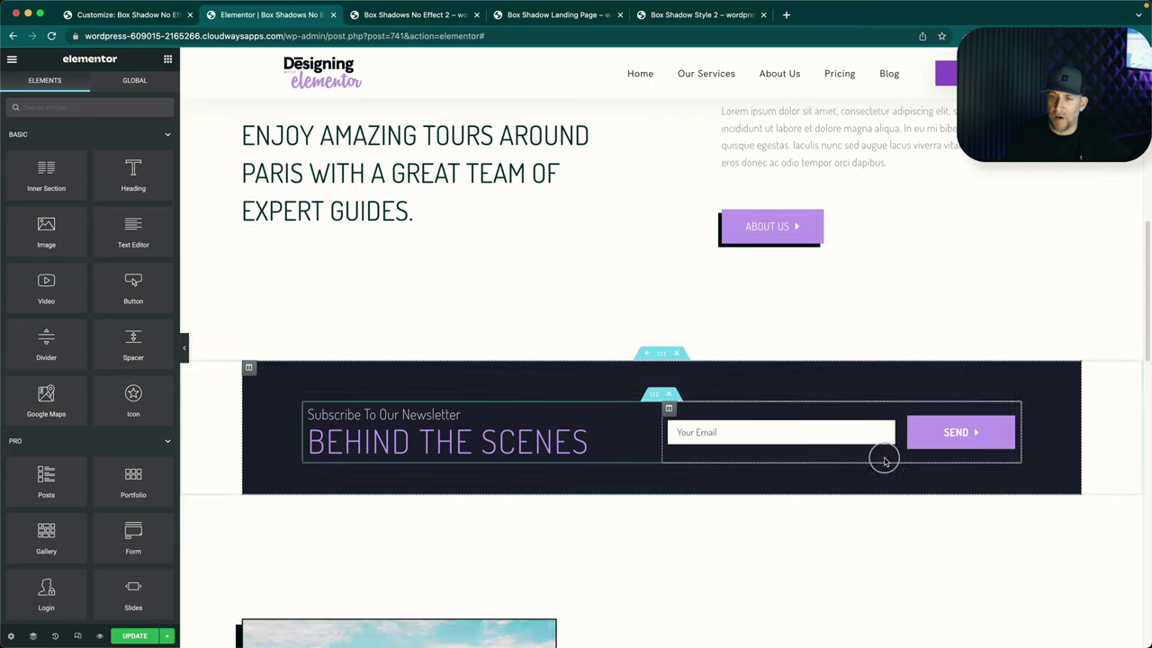
scroll(883, 457, down, 3)
right_click(999, 374)
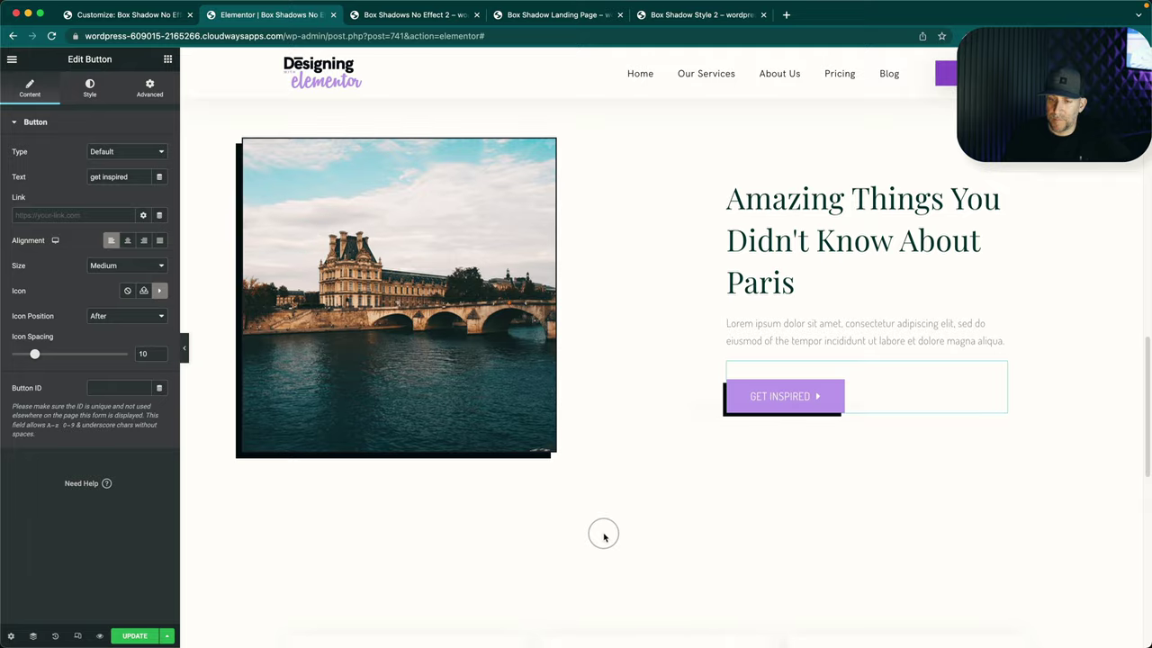
Make the Credit Card Processing icon box's normal box shadow color fully opaque, rgba(37, 37, 37, 1).
scroll(604, 534, down, 5)
click(527, 254)
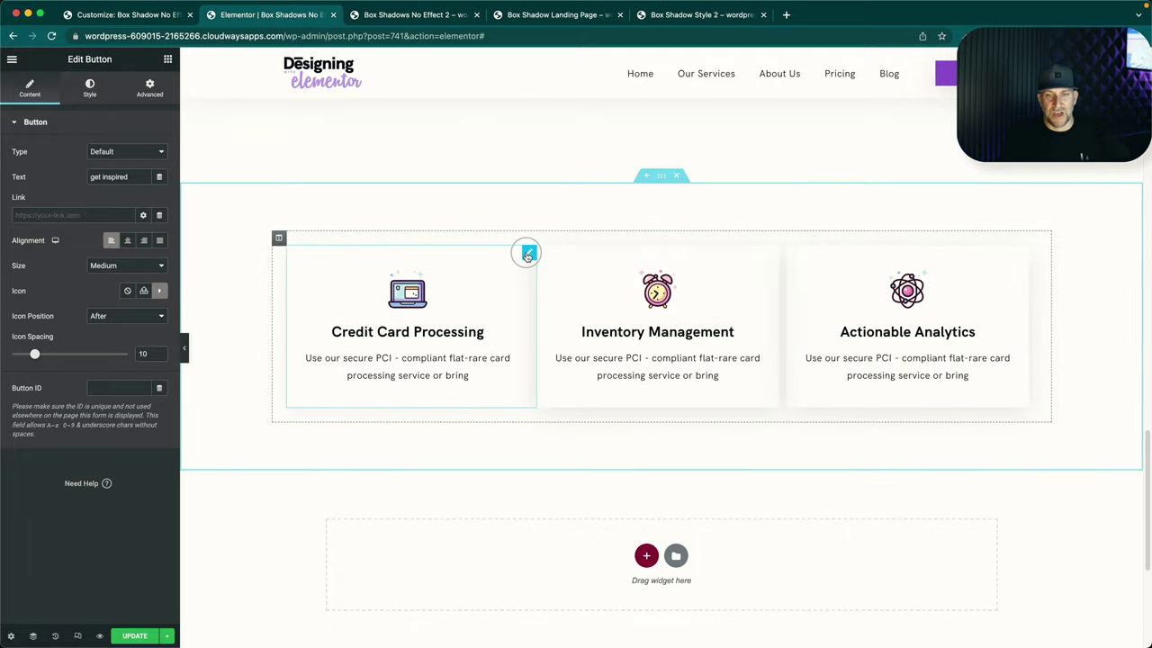
click(89, 84)
click(140, 85)
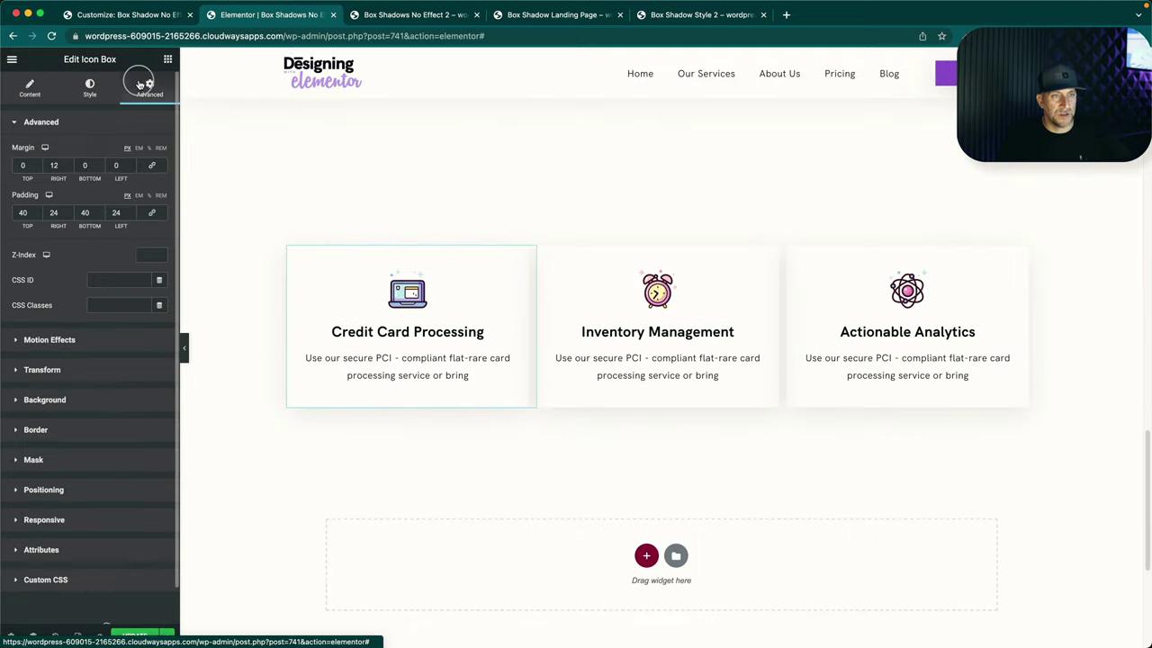
click(45, 432)
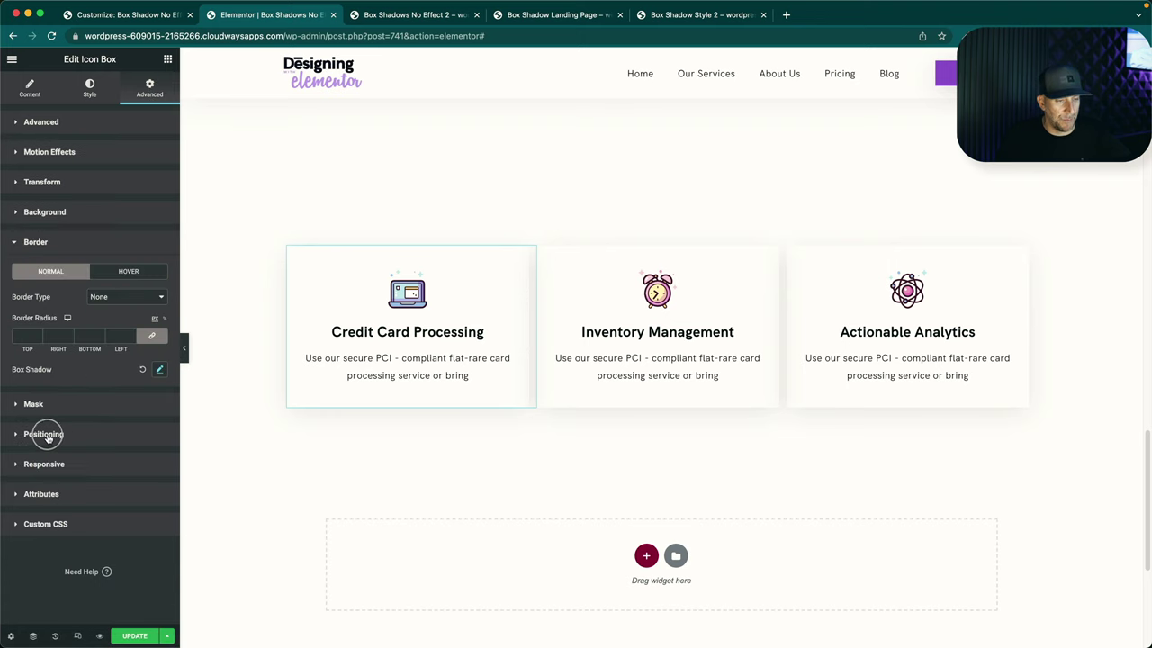
click(160, 370)
click(151, 404)
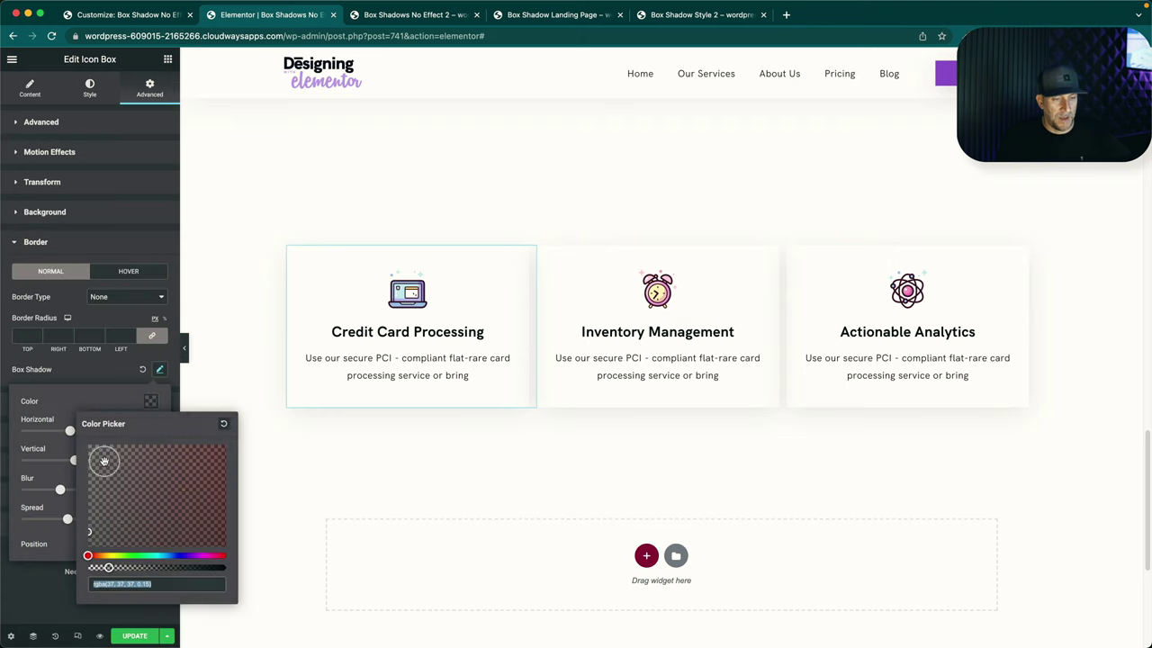
drag(108, 566, 235, 573)
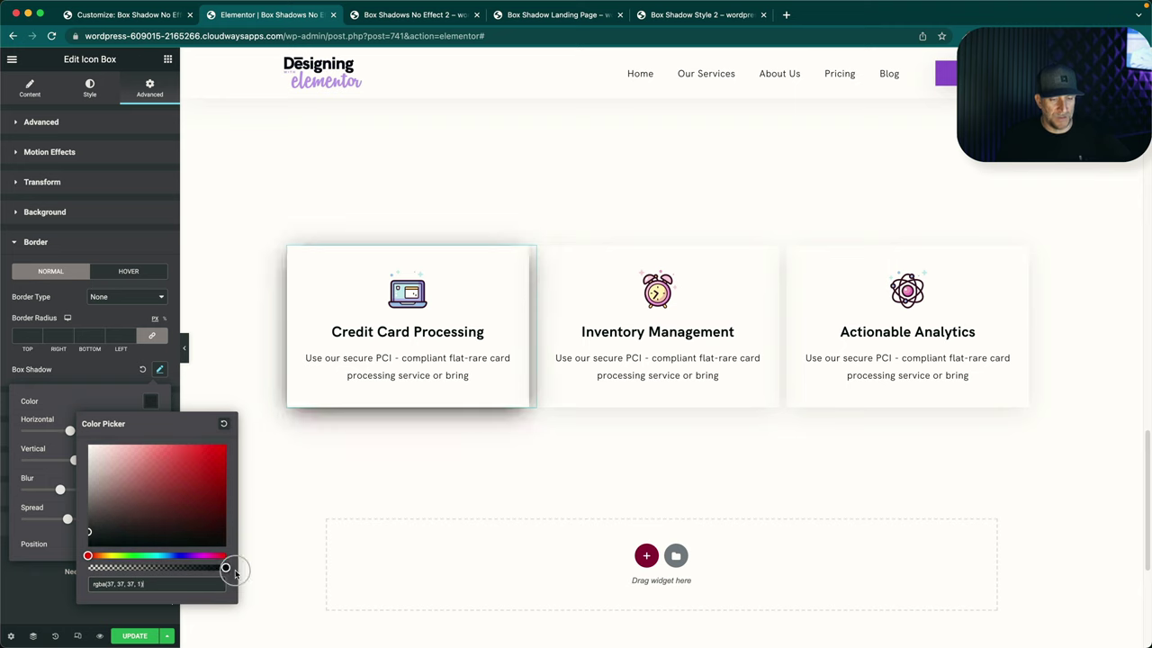
click(116, 371)
Set the Credit Card Processing box's shadow to horizontal -6, vertical 6, blur 0 and spread 0.
click(158, 369)
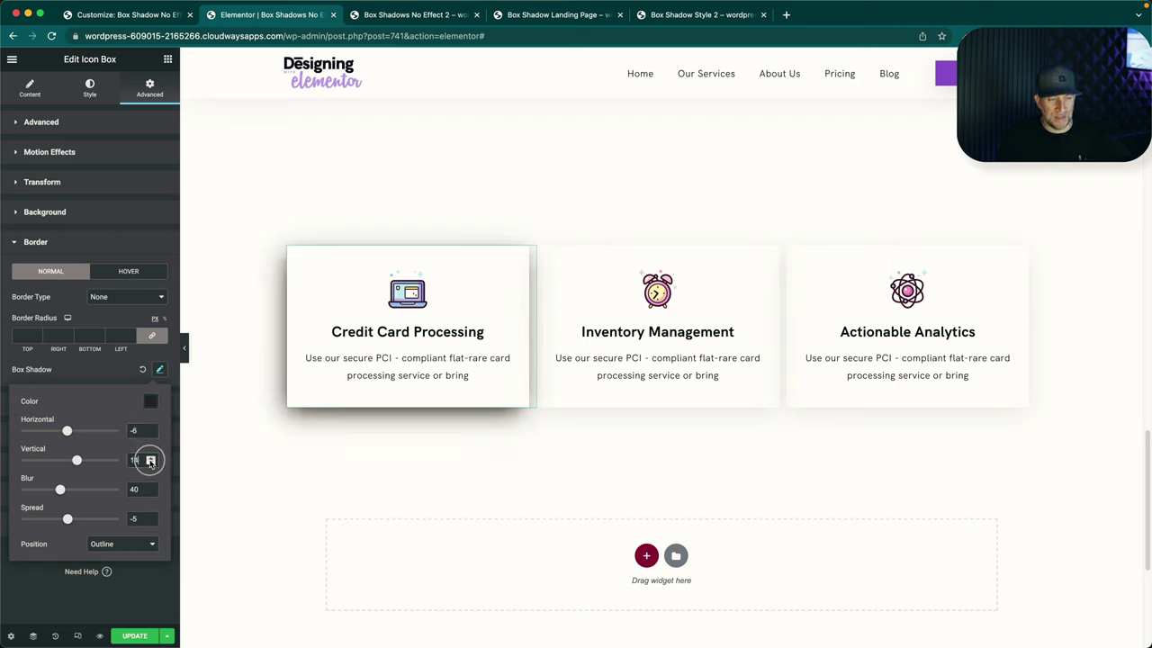
click(150, 462)
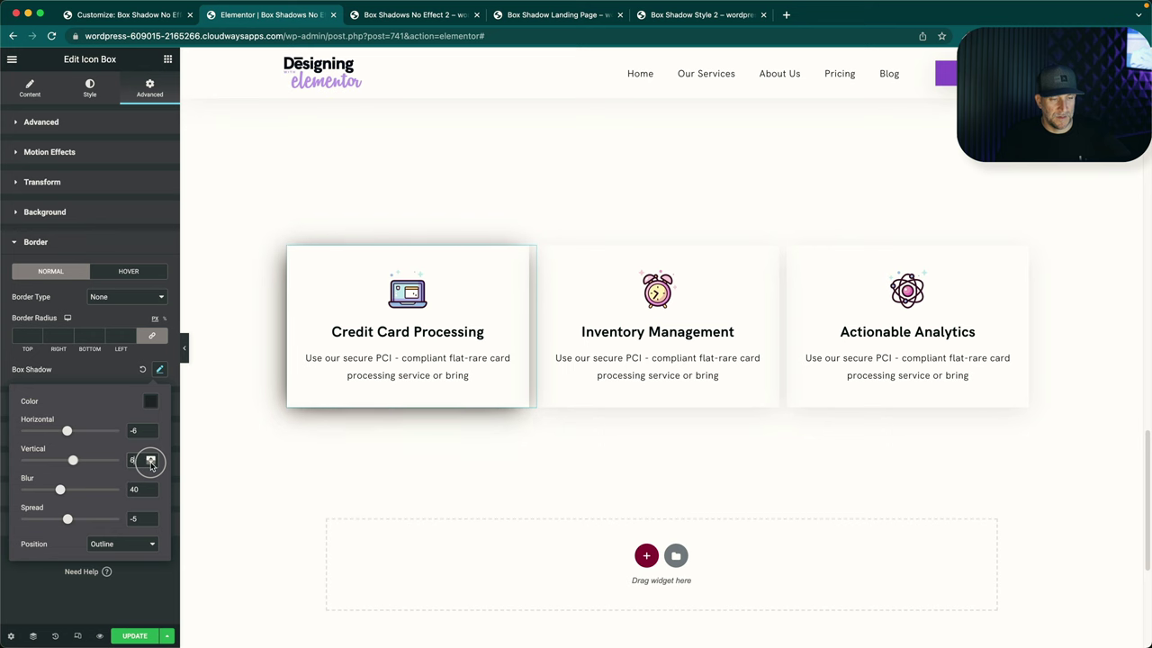
click(150, 457)
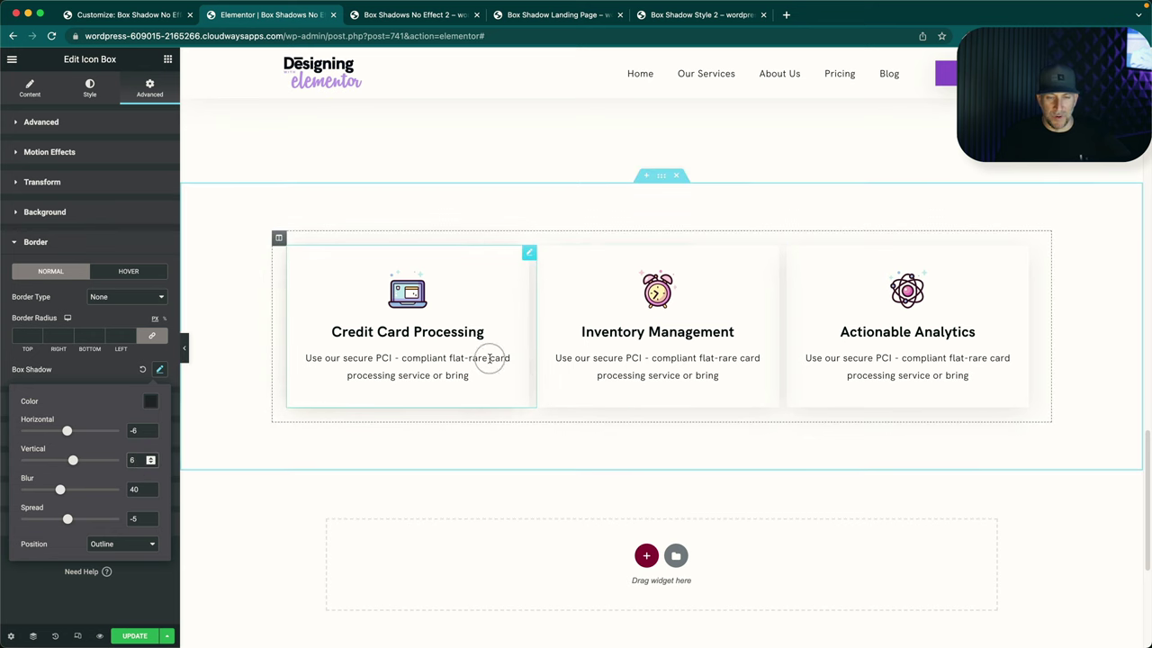
scroll(450, 486, up, 5)
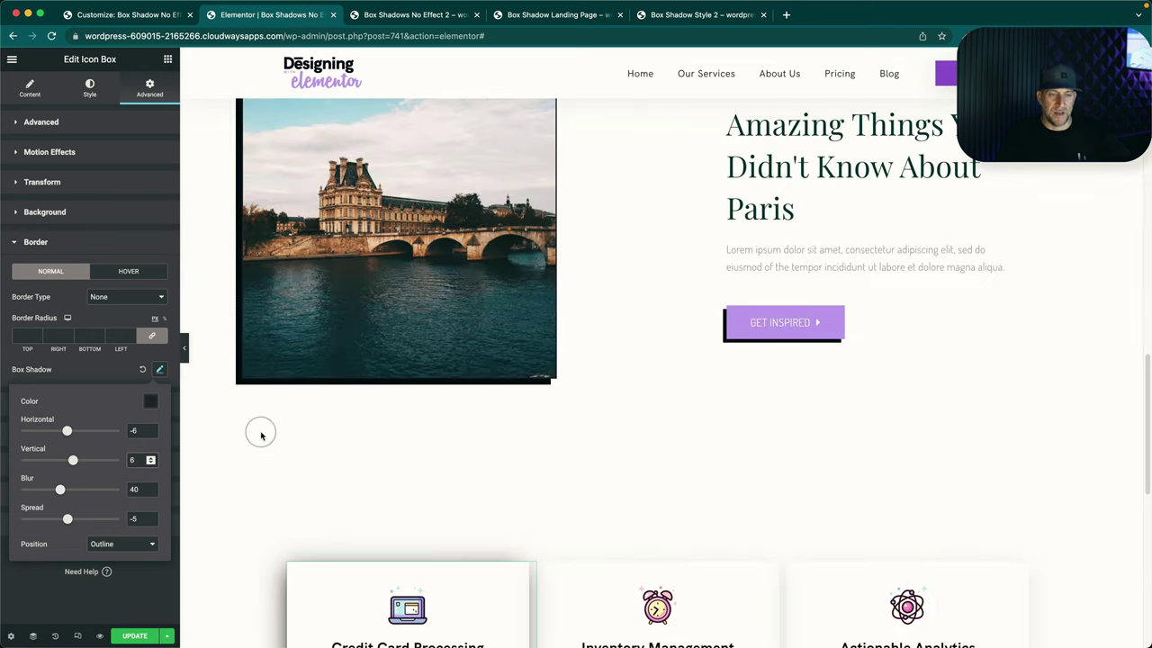
scroll(279, 459, down, 5)
double_click(134, 489)
text(0)
click(151, 521)
click(150, 515)
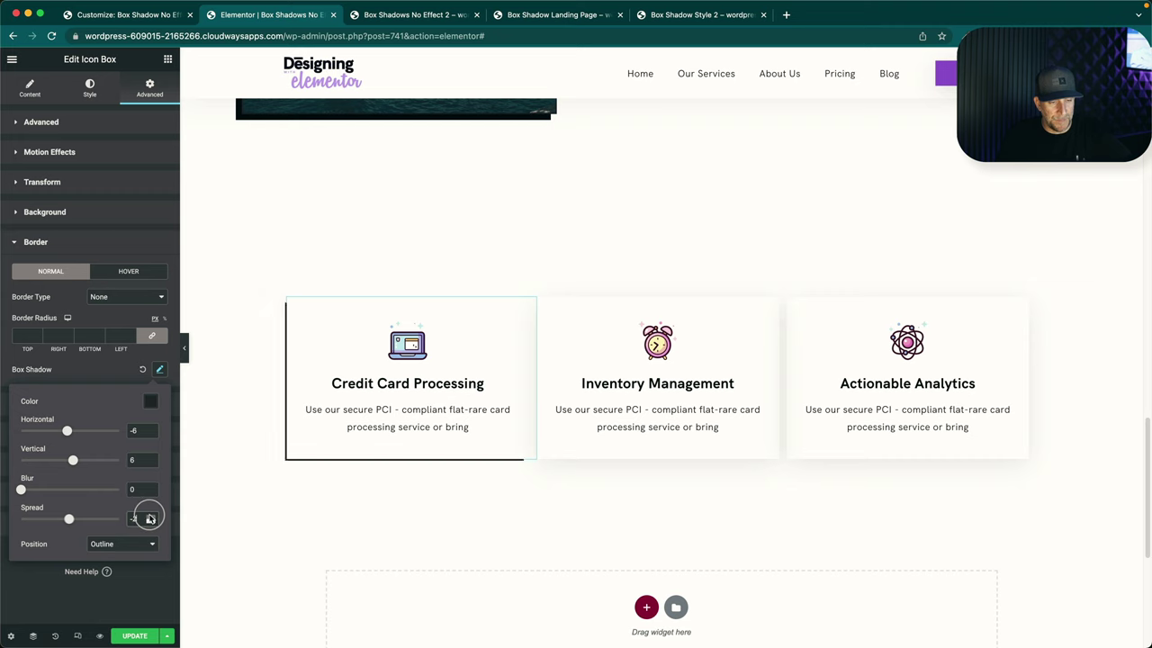
click(151, 521)
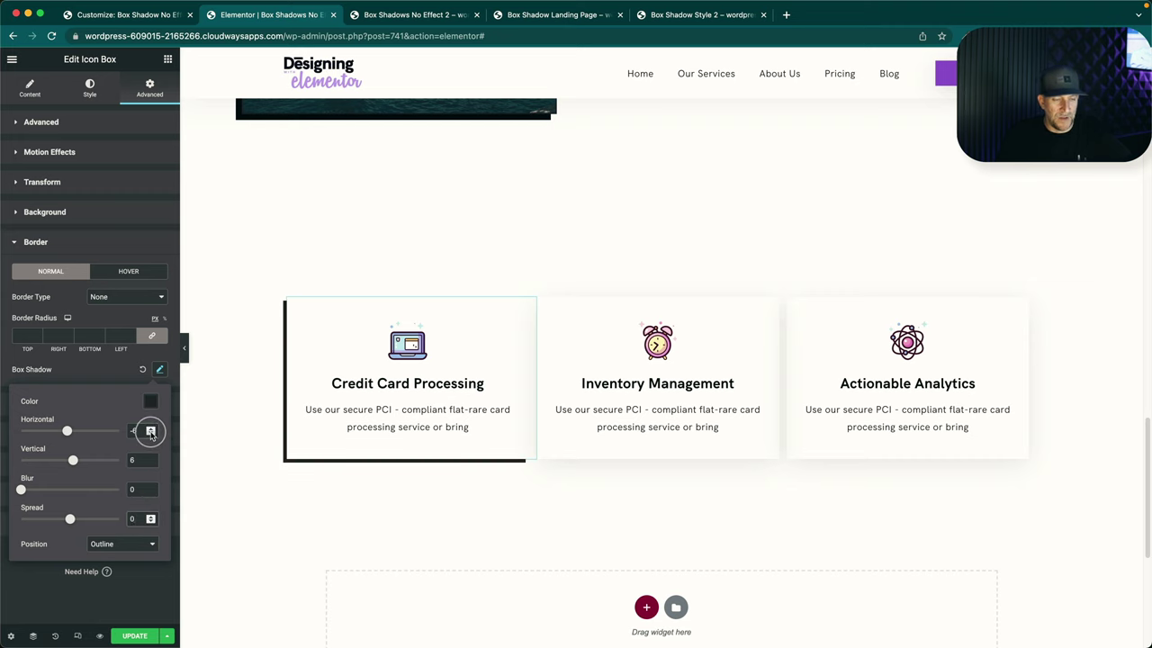
Extend the Credit Card Processing box's shadow offset to horizontal -10 and vertical 10.
click(152, 433)
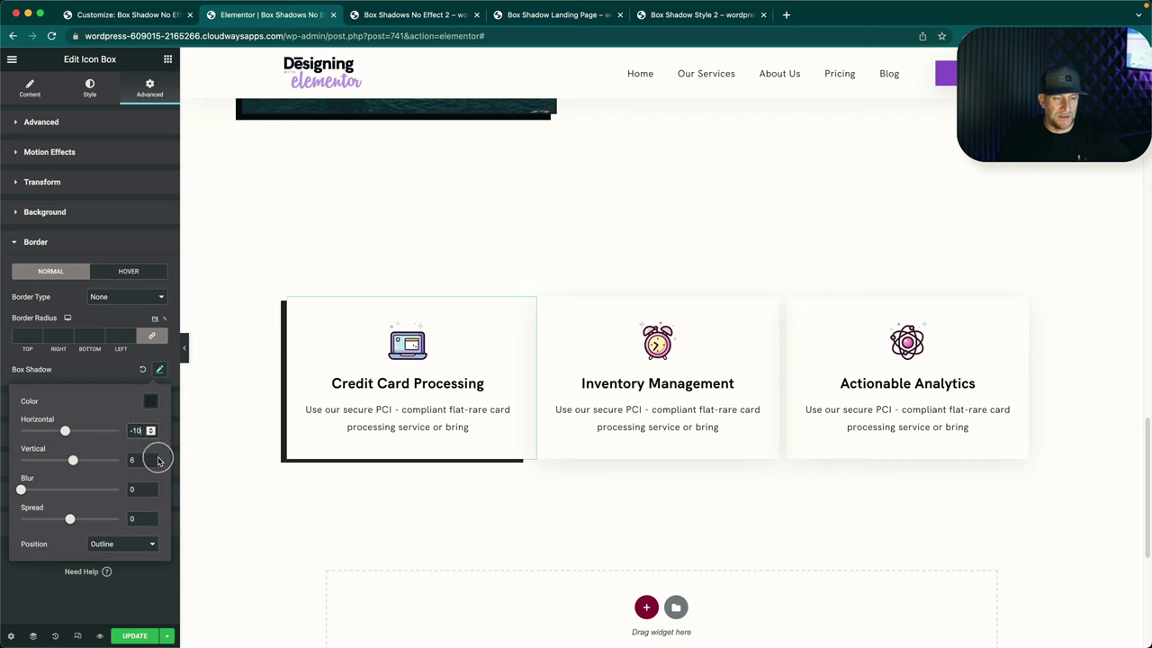
click(150, 457)
click(150, 458)
click(150, 457)
click(151, 458)
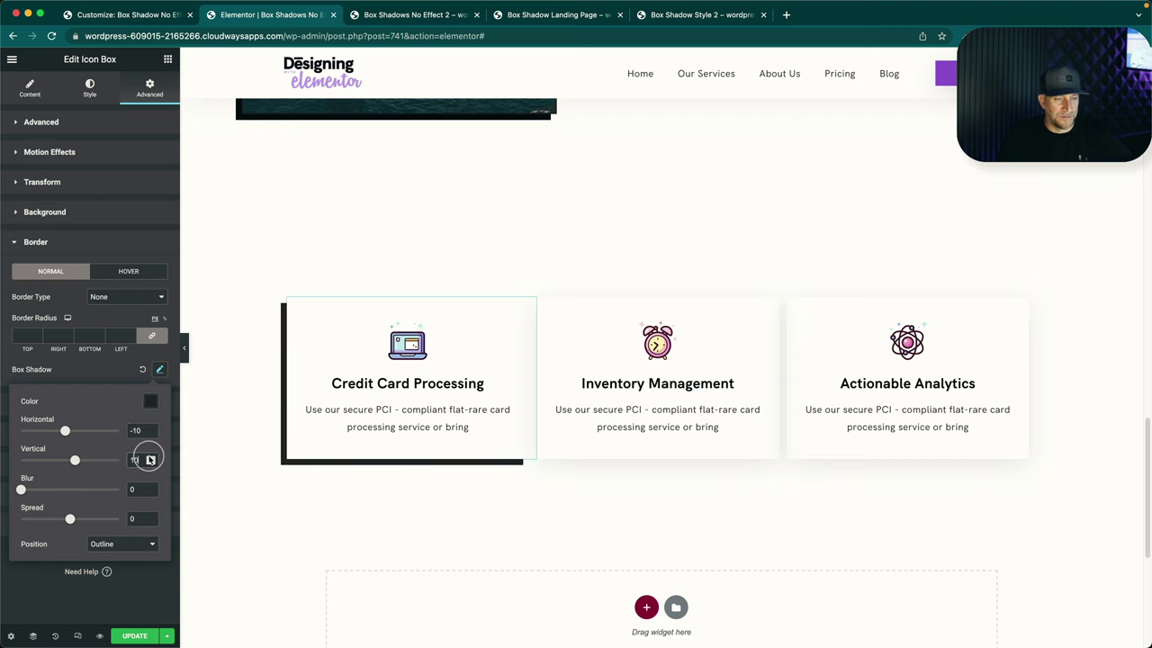
Make the Credit Card Processing box's hover box shadow fully opaque black, rgba(0, 0, 0, 1).
click(125, 271)
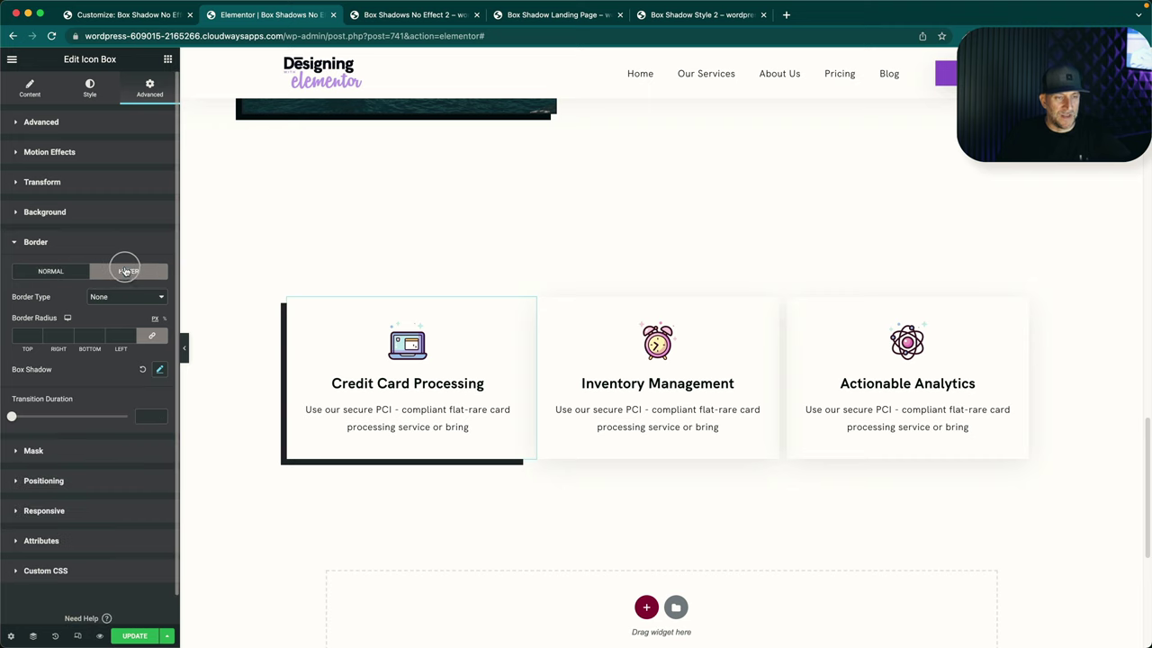
click(159, 370)
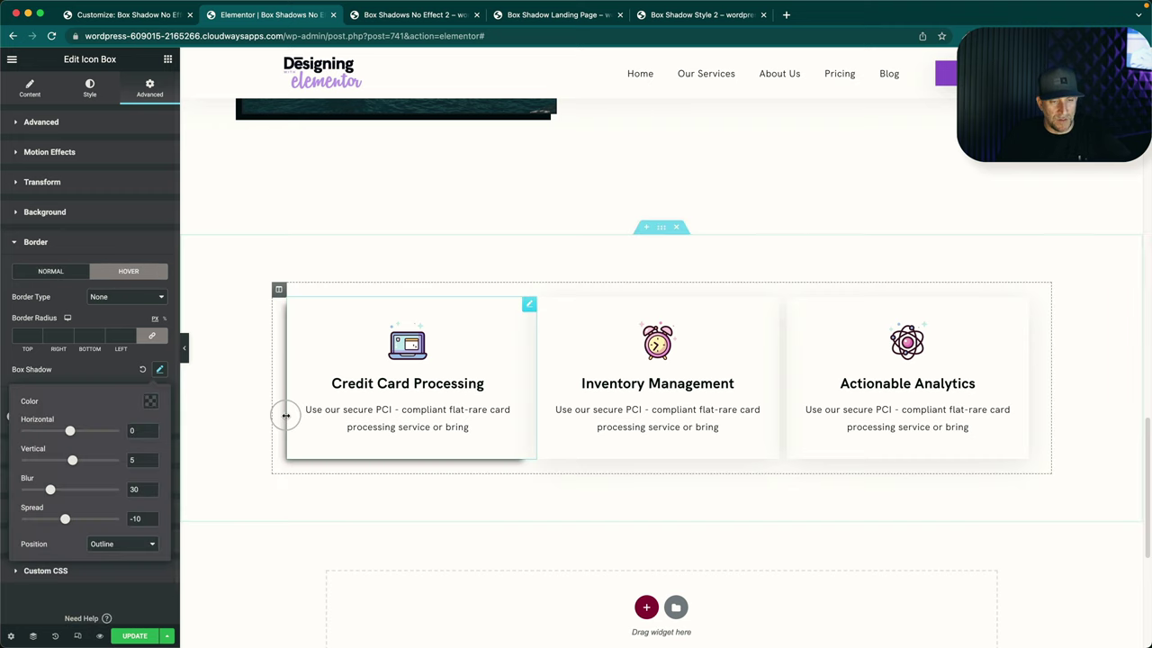
click(150, 400)
click(117, 583)
drag(101, 568, 228, 570)
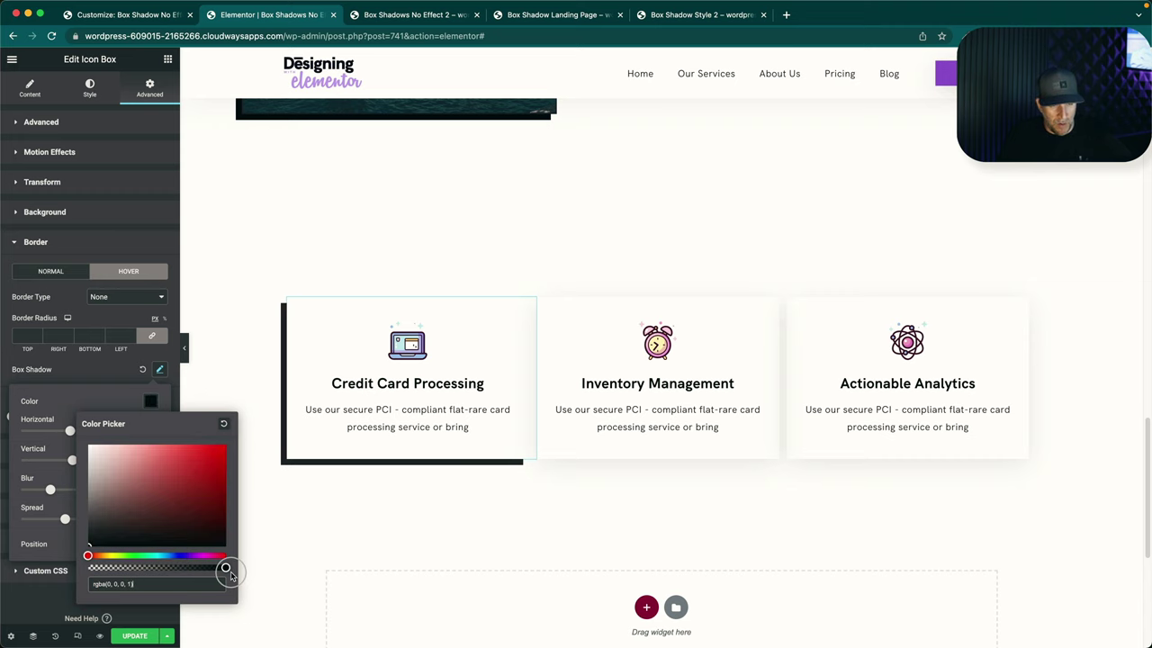
click(261, 567)
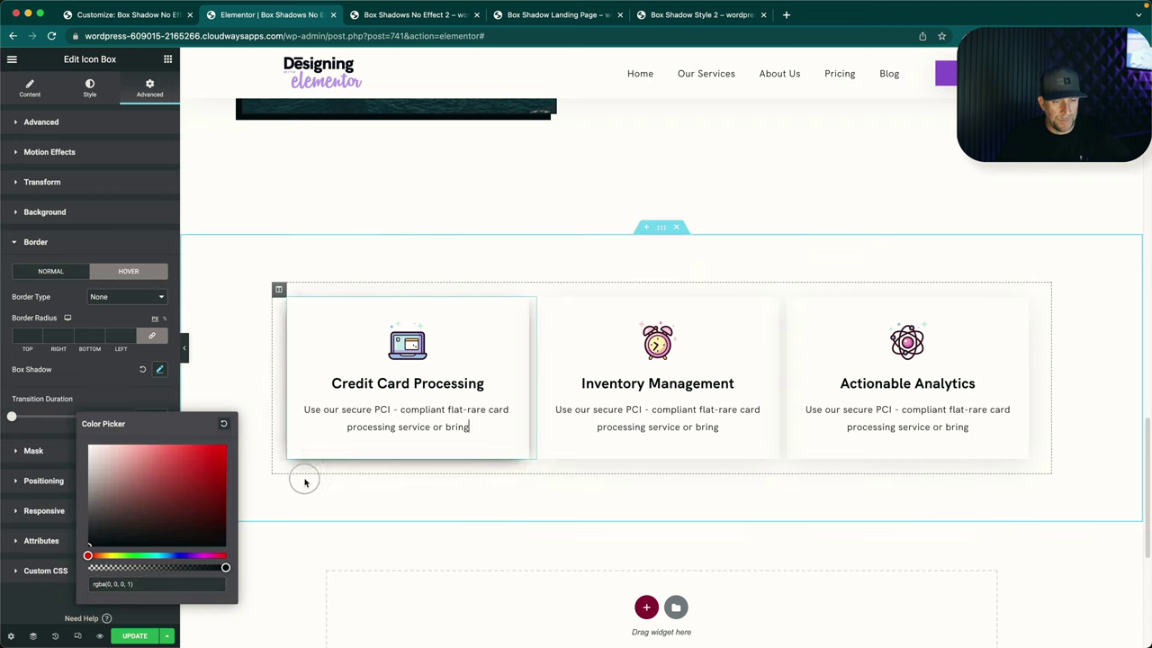
Set the Credit Card Processing box's hover shadow to horizontal -2, vertical 2, blur 0 and spread 0.
click(160, 369)
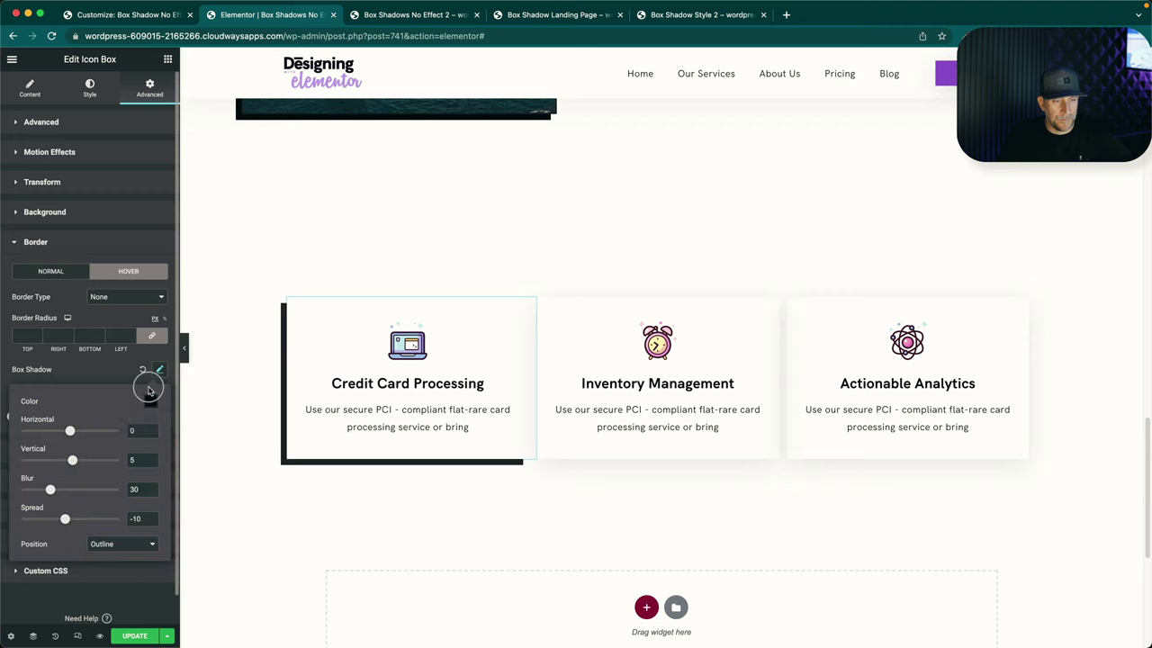
click(141, 430)
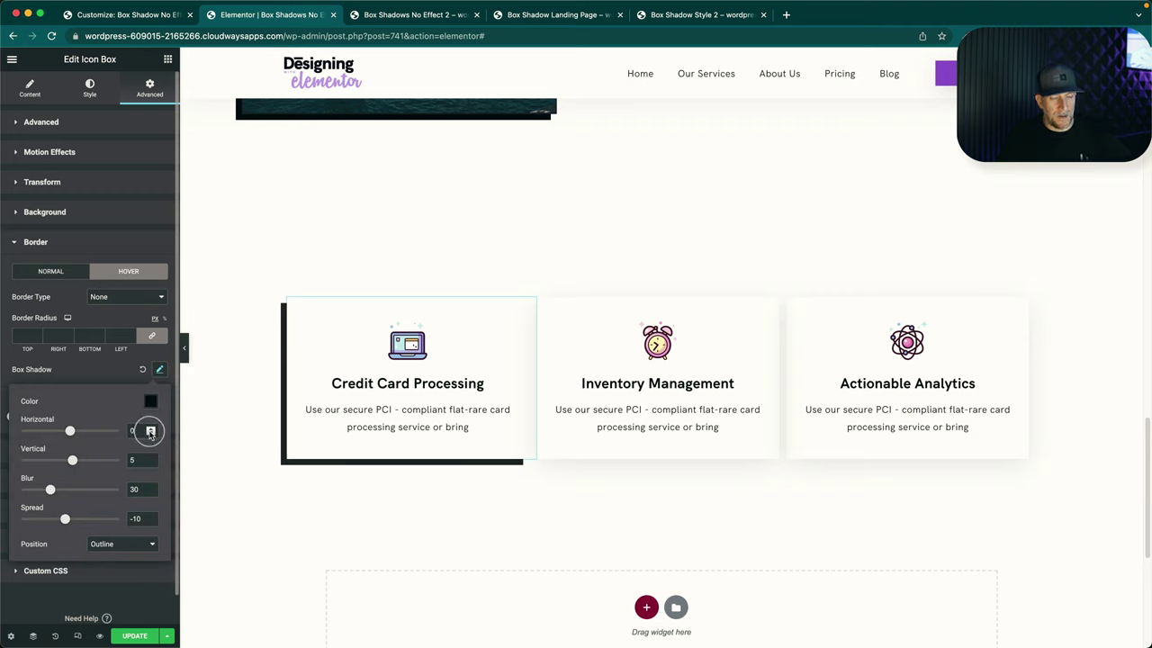
click(151, 460)
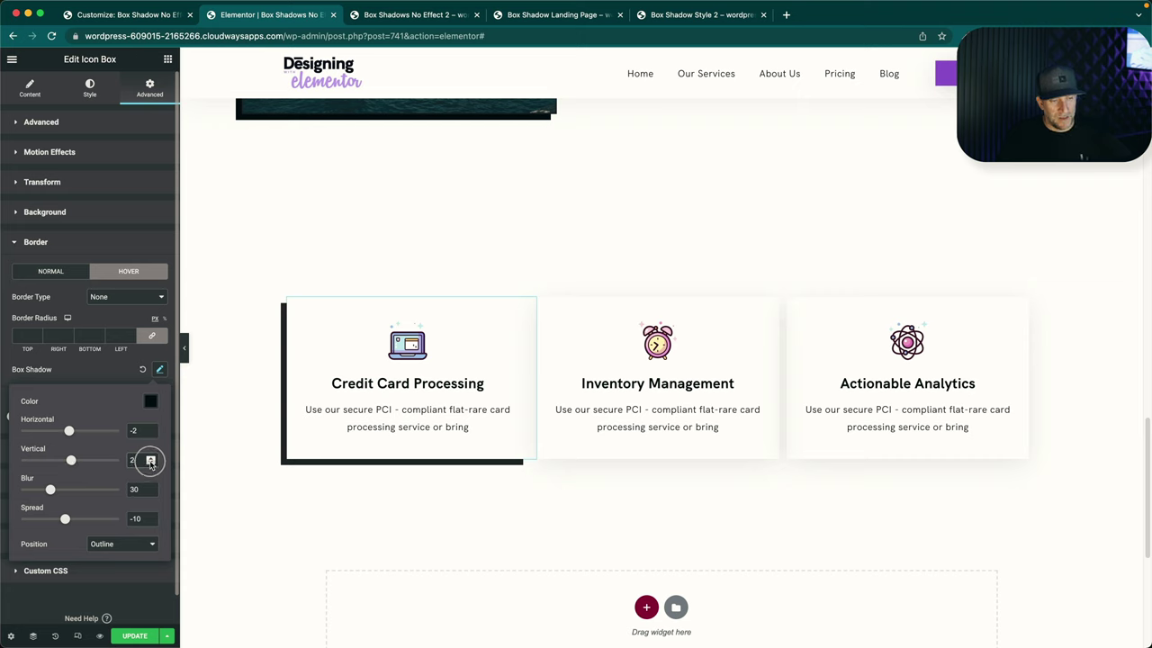
drag(147, 489, 123, 486)
text(0)
click(139, 518)
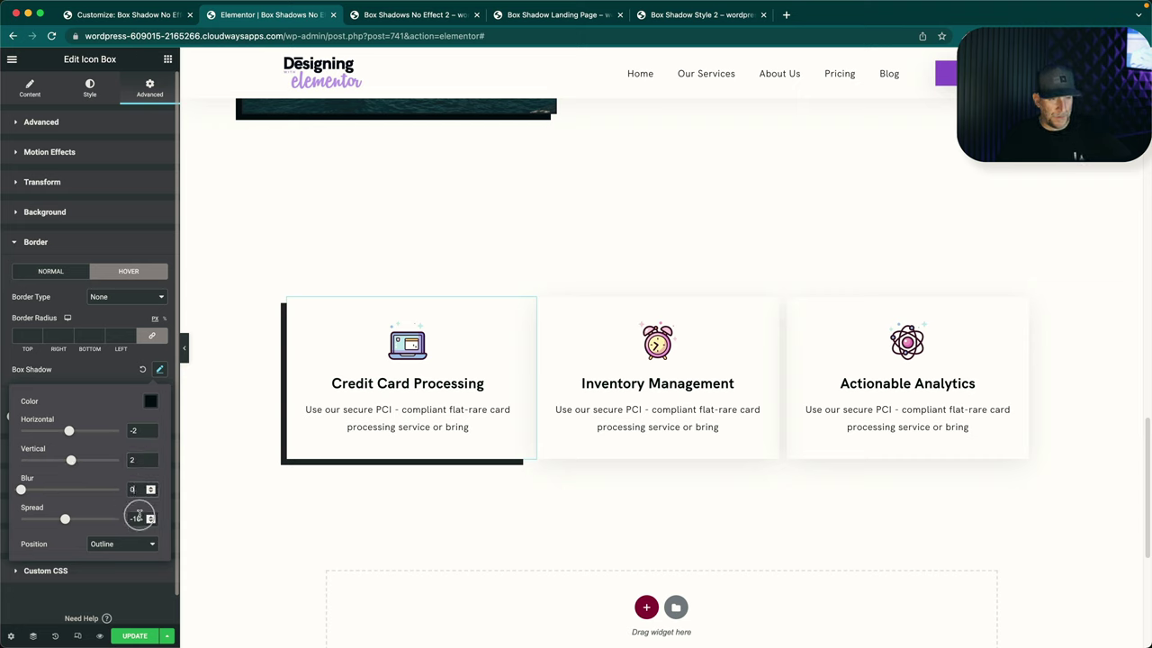
double_click(140, 517)
text(0)
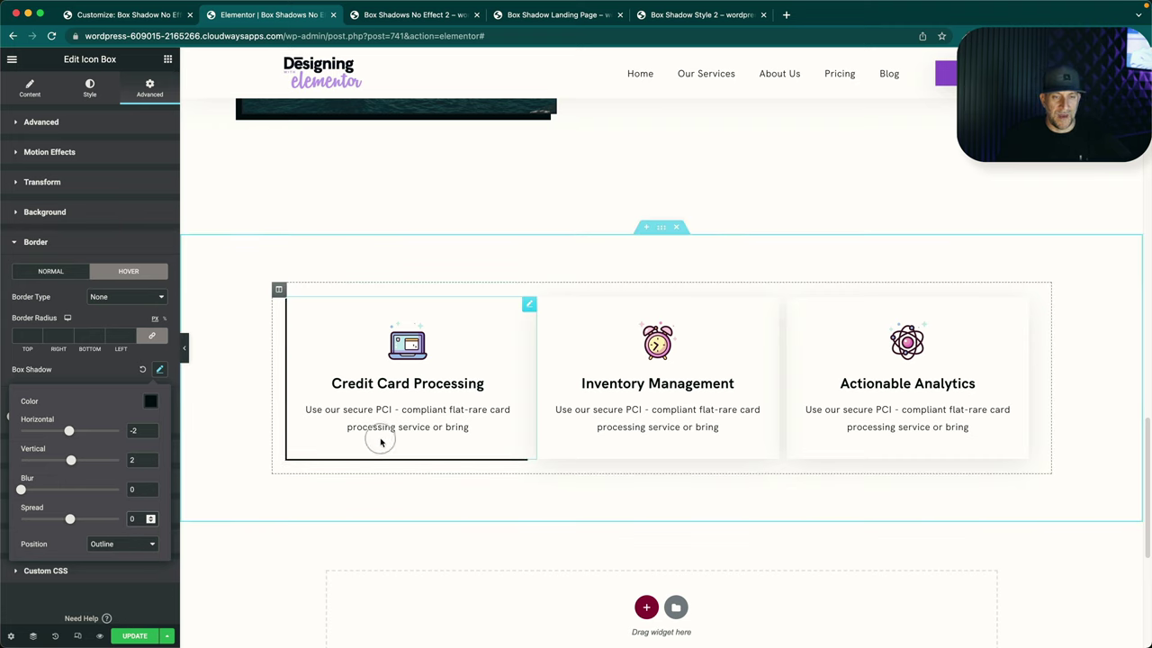
click(91, 378)
Give the Credit Card Processing box a solid border 2 px wide on all sides in its normal state.
click(71, 280)
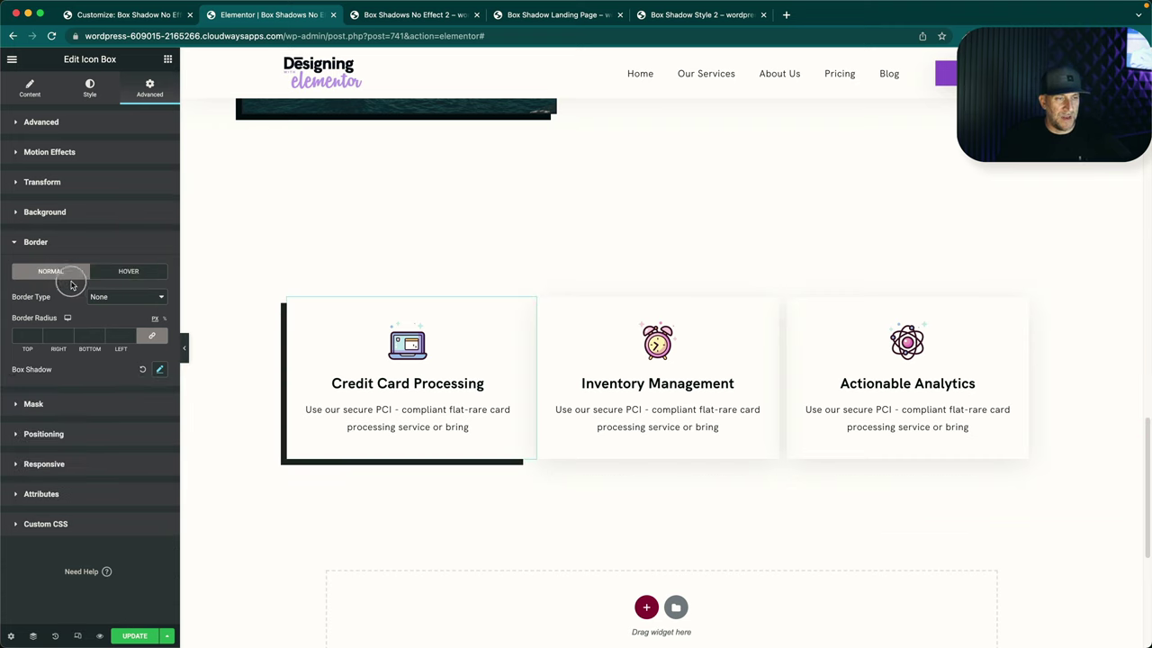
click(110, 296)
click(109, 310)
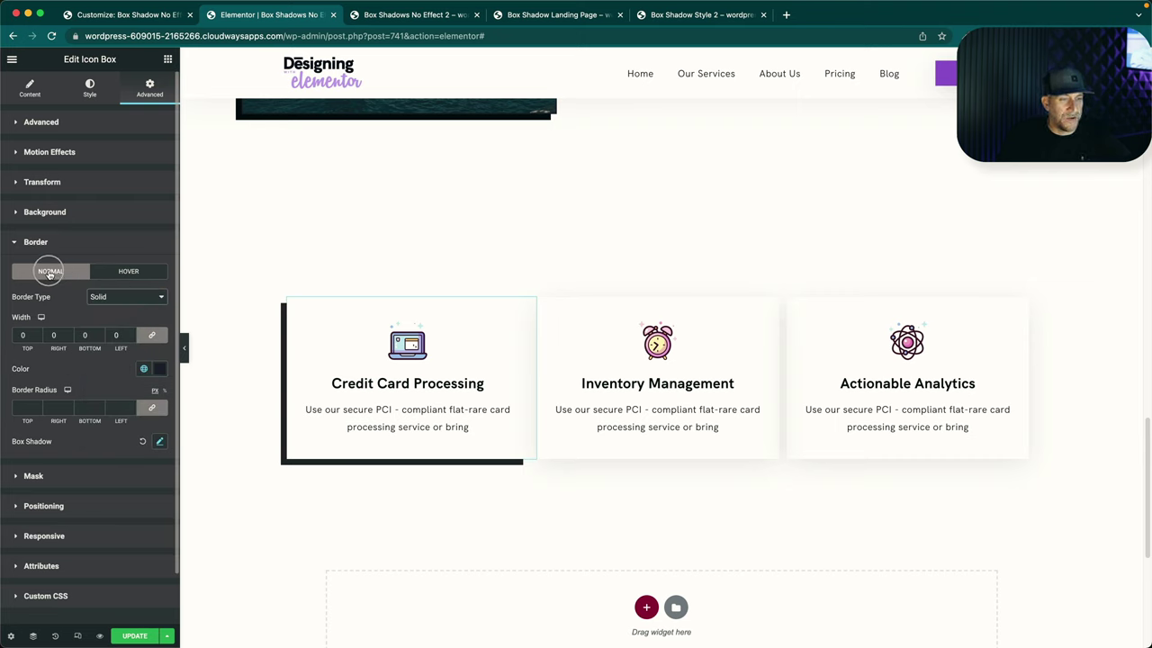
click(131, 333)
click(132, 333)
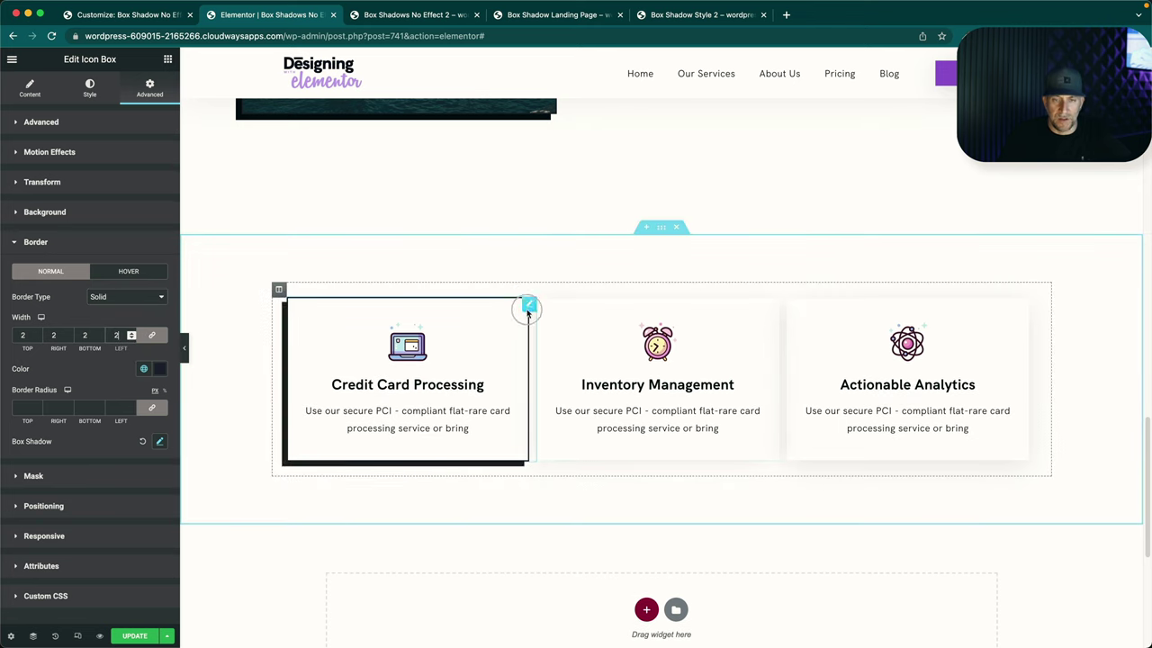
Copy the Credit Card Processing box's style onto the Inventory Management and Actionable Analytics icon boxes.
right_click(529, 304)
click(555, 351)
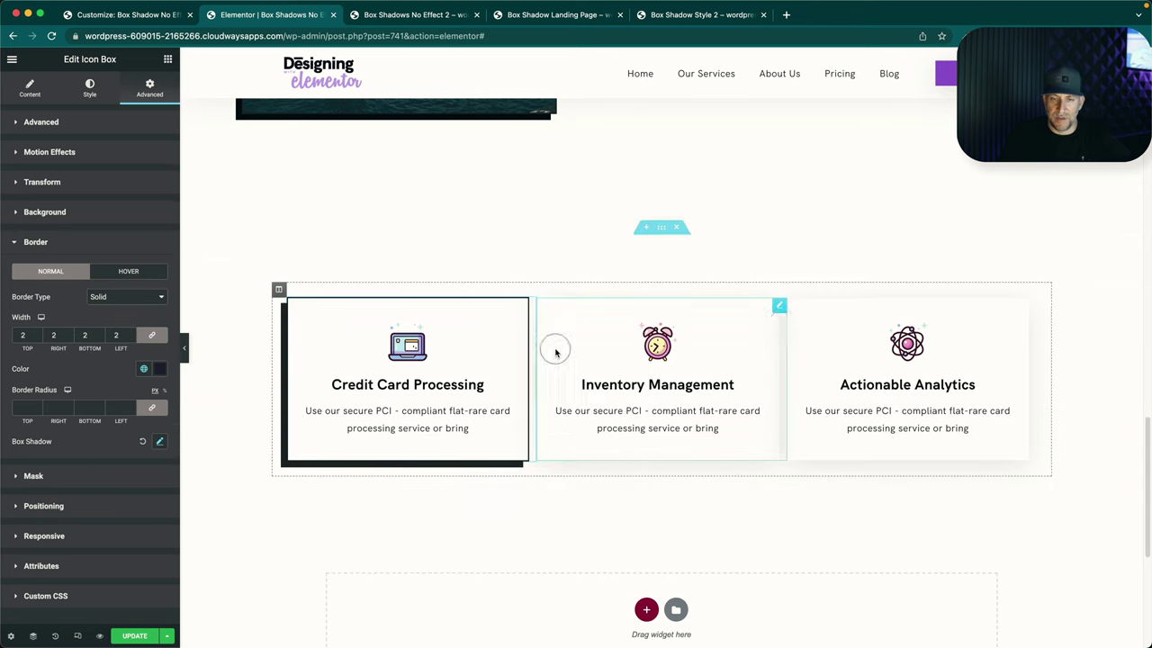
right_click(779, 307)
click(814, 390)
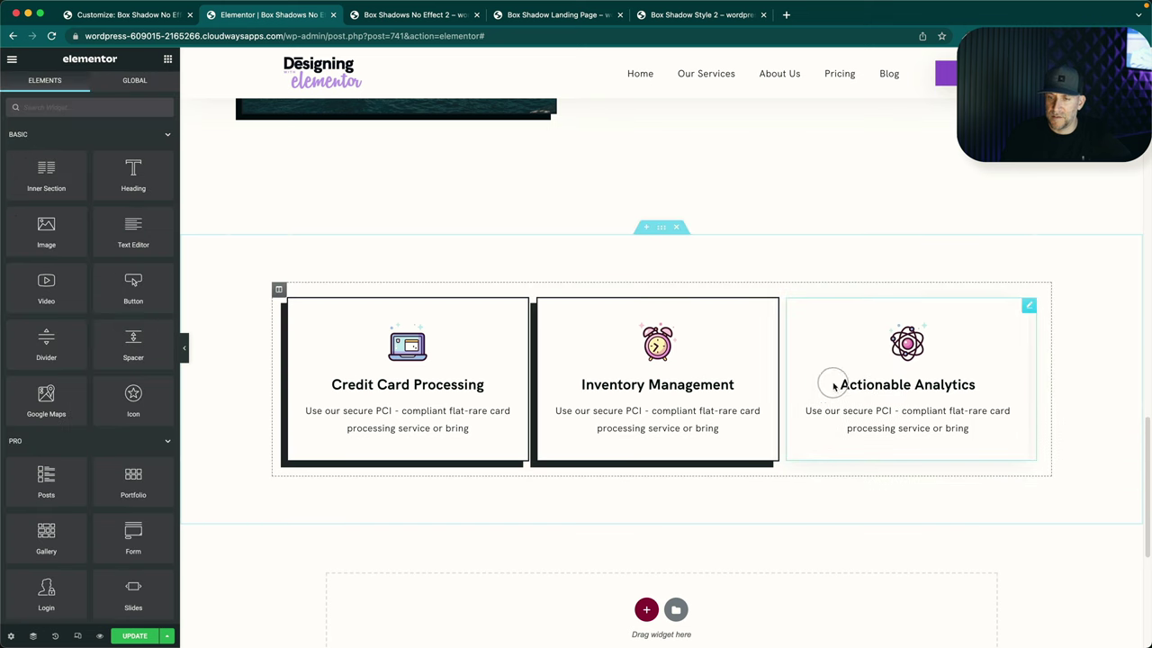
right_click(1032, 307)
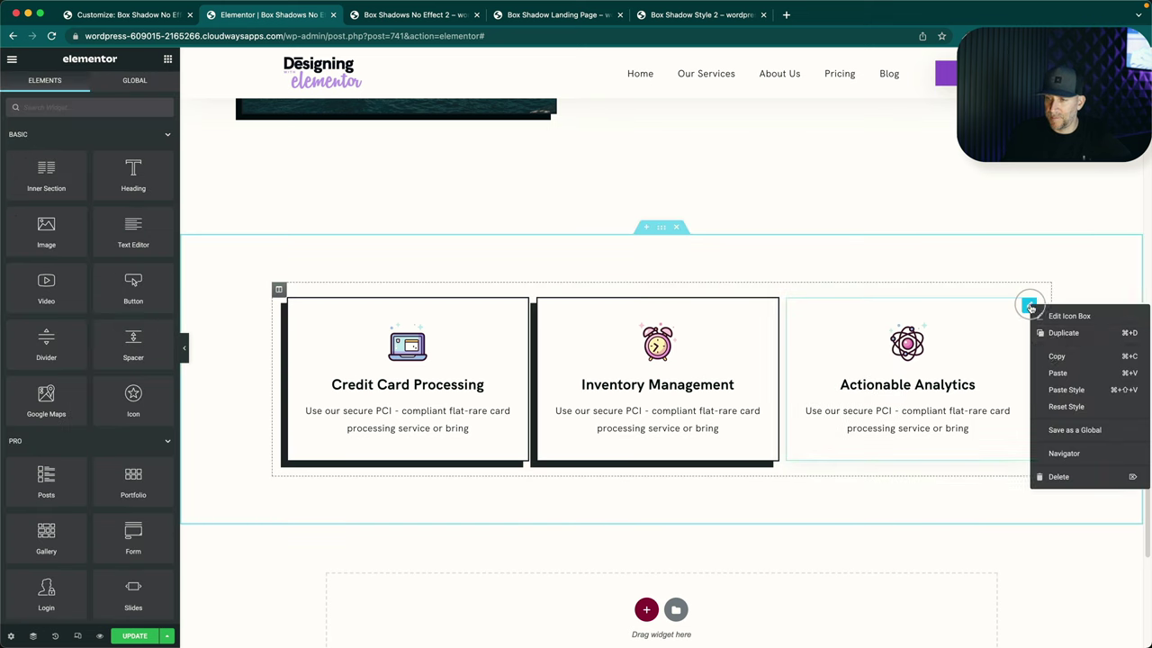
click(1064, 389)
Switch to the page preview and examine the shadows and hover effects from the booking form to the icon boxes.
key(ctrl+Tab)
scroll(790, 427, down, 5)
scroll(790, 429, down, 4)
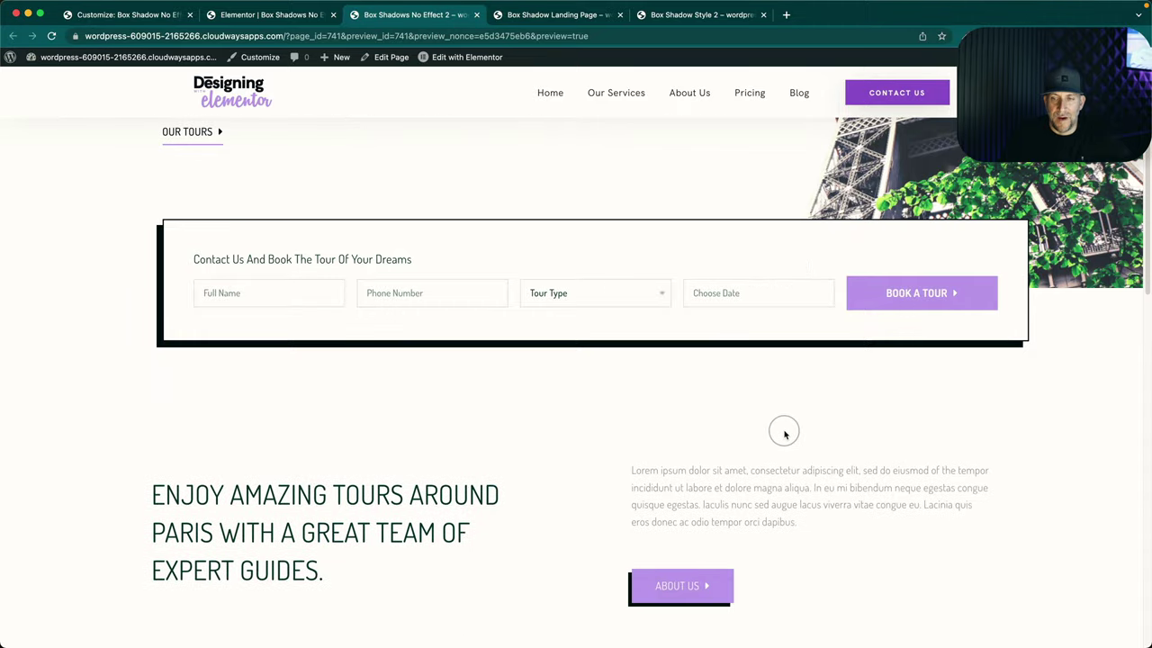
scroll(668, 445, down, 3)
scroll(667, 445, down, 6)
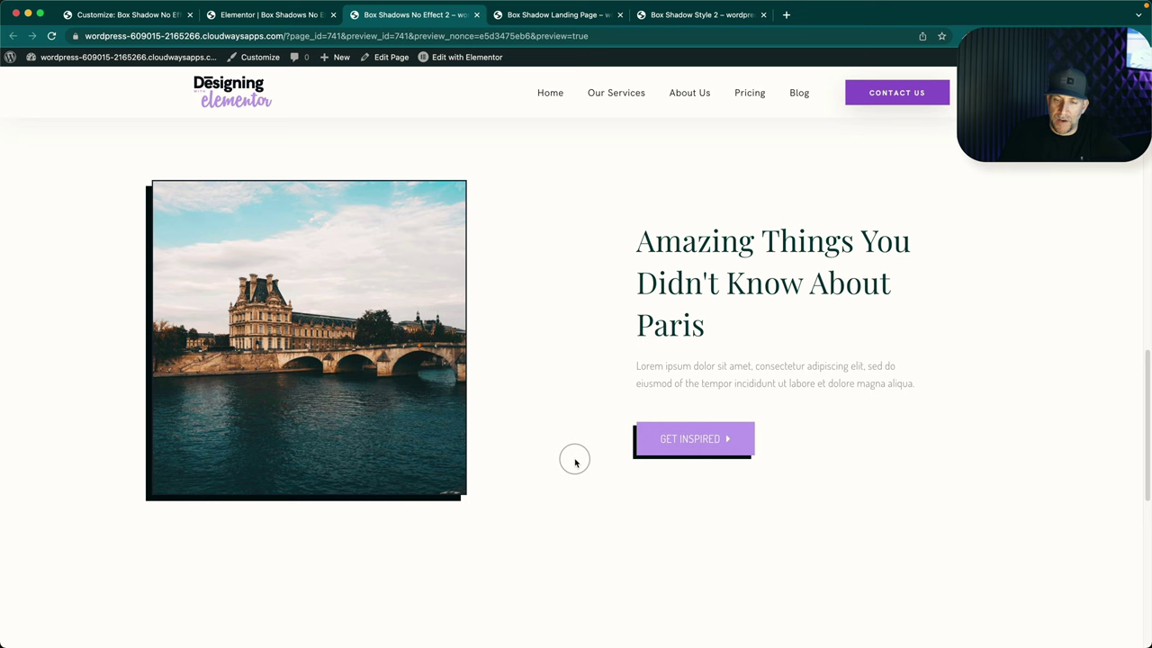
scroll(594, 470, down, 1)
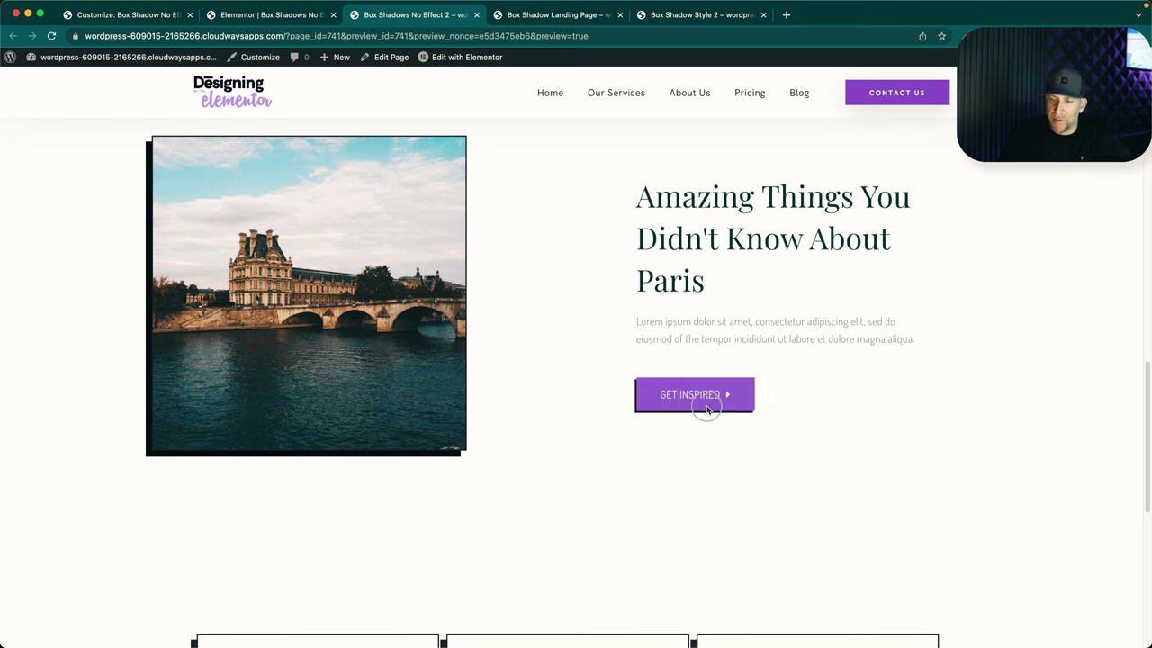
scroll(560, 455, down, 5)
scroll(560, 456, down, 1)
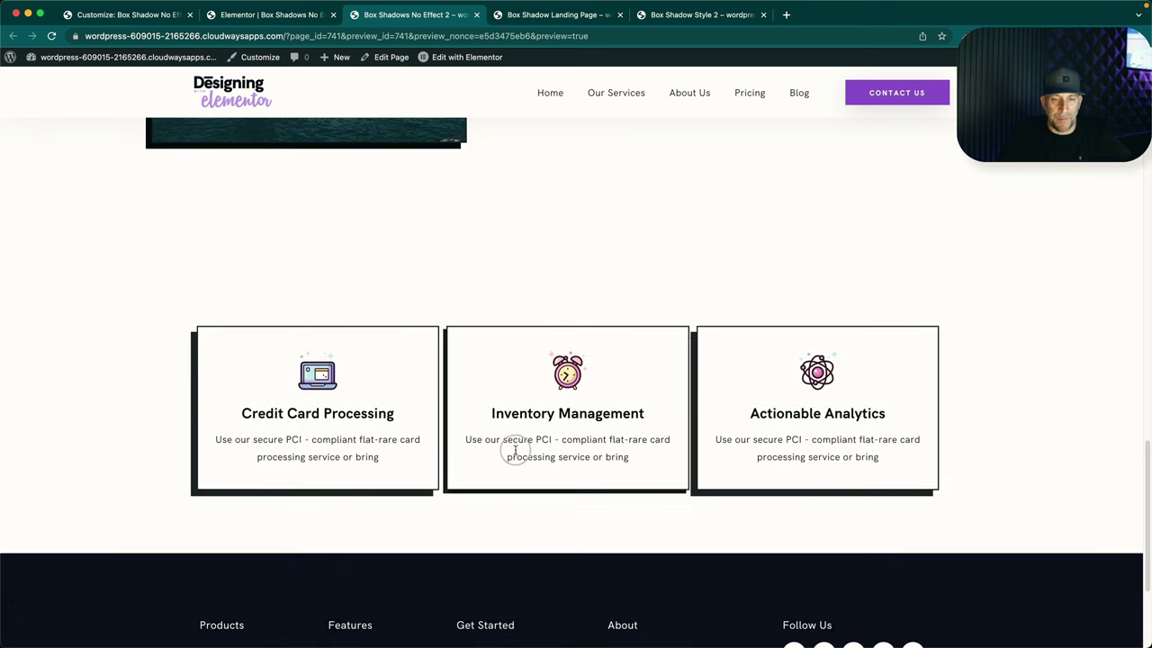